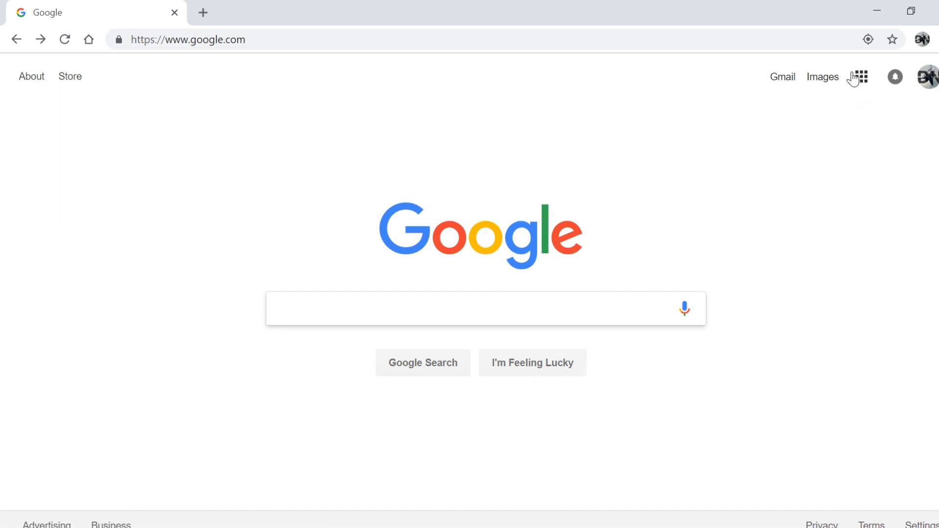
Go from the Google search page to the Google Sheets home page using the apps grid
{"action": "left_click", "coordinate": [857, 82]}
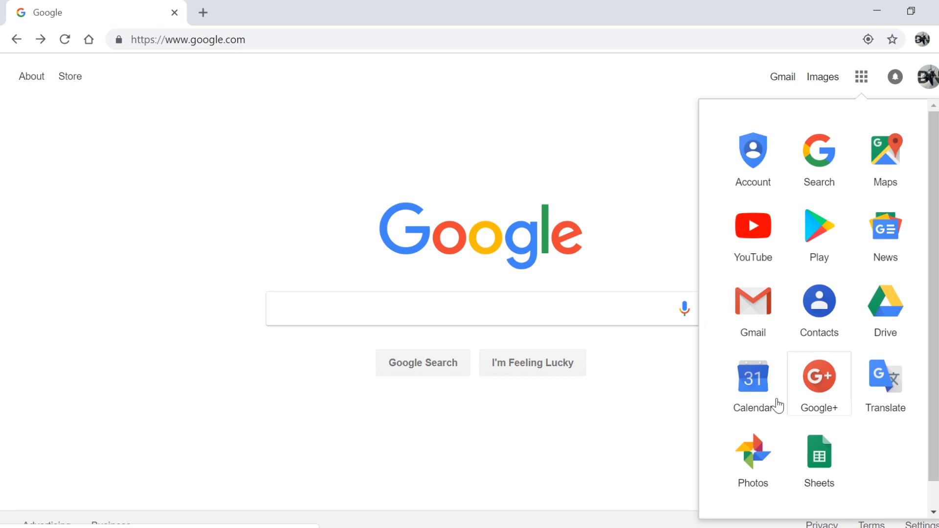
{"action": "left_click", "coordinate": [822, 456]}
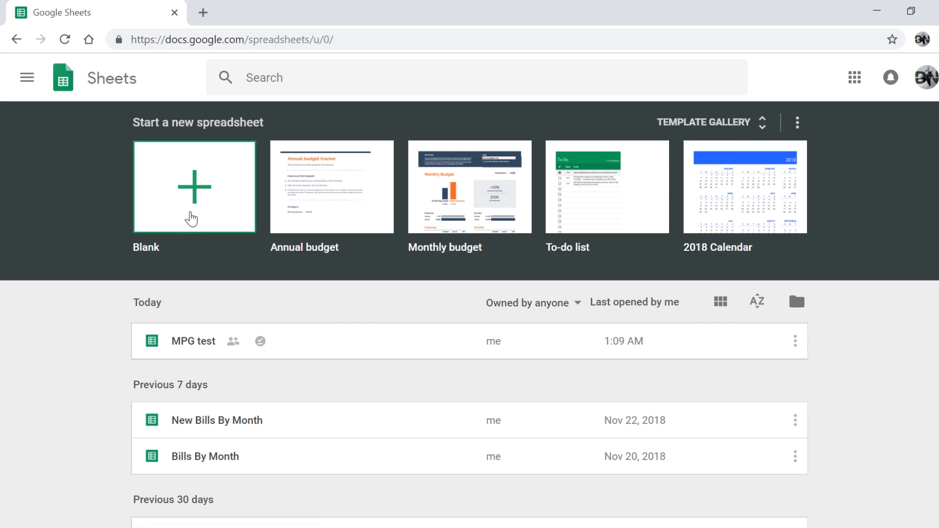
Start a blank spreadsheet and title it 'Cost Per Mile'
{"action": "left_click", "coordinate": [191, 219]}
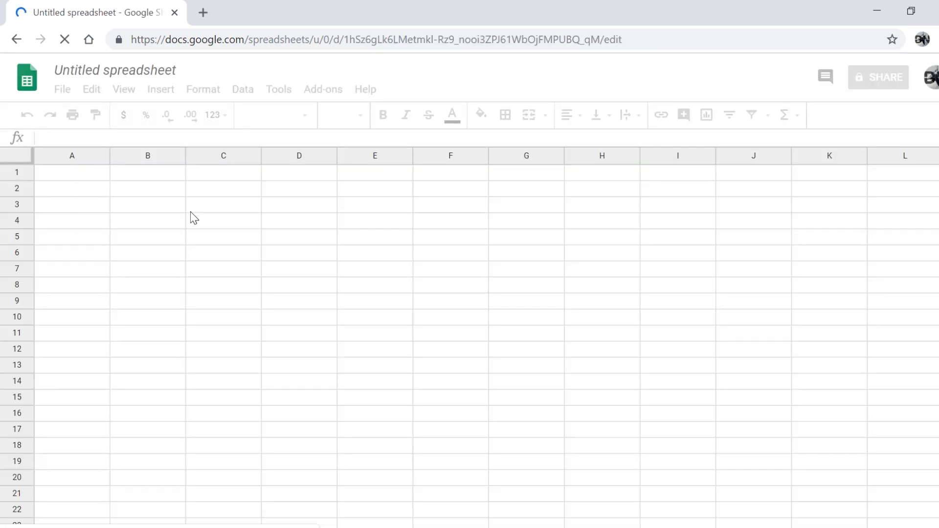
{"action": "left_click", "coordinate": [94, 72]}
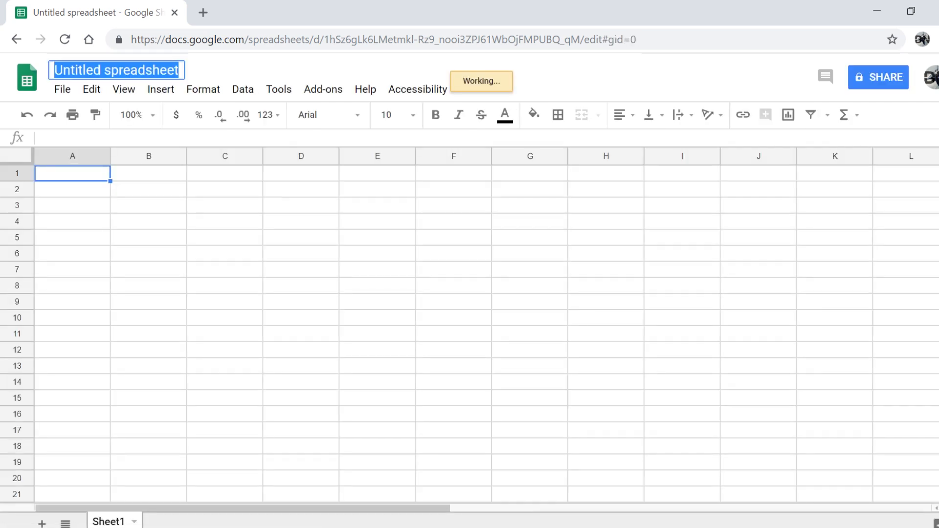
{"action": "type", "text": "Cost"}
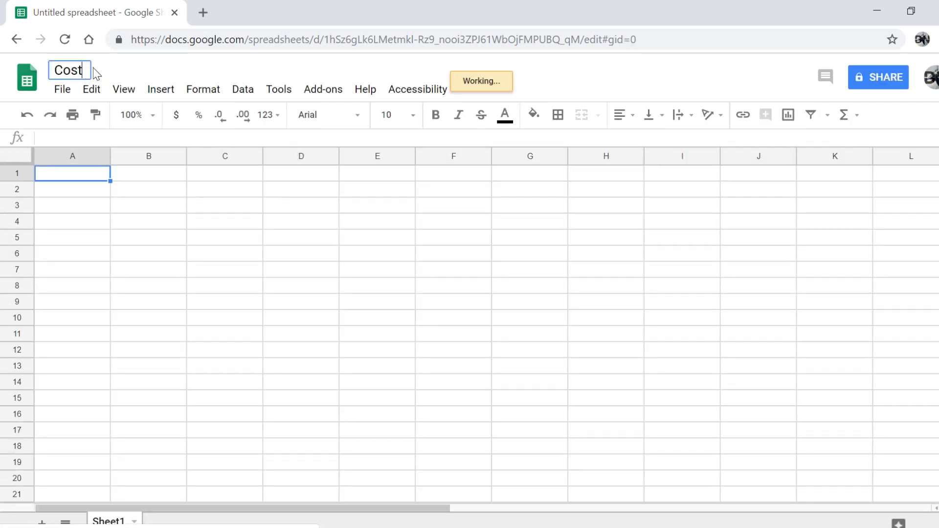
{"action": "type", "text": " Per Mie"}
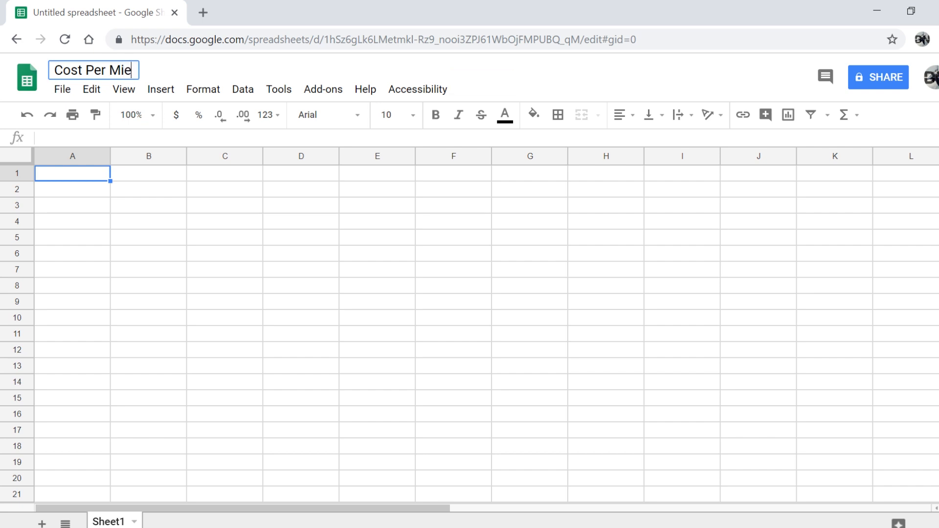
{"action": "key", "text": "BackSpace"}
{"action": "type", "text": "le"}
{"action": "key", "text": "Return"}
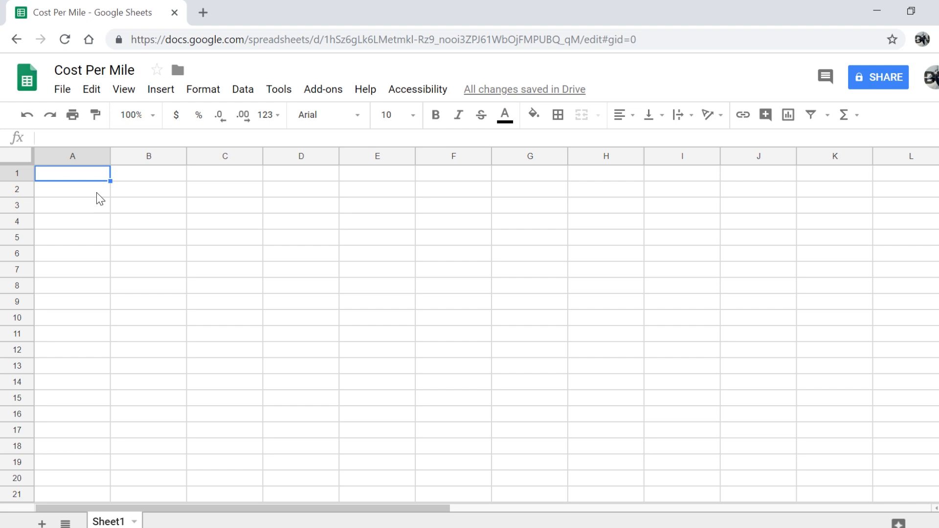
Widen column A and enter the label Truck Payment in A1
{"action": "left_click_drag", "start_coordinate": [109, 156], "coordinate": [201, 156]}
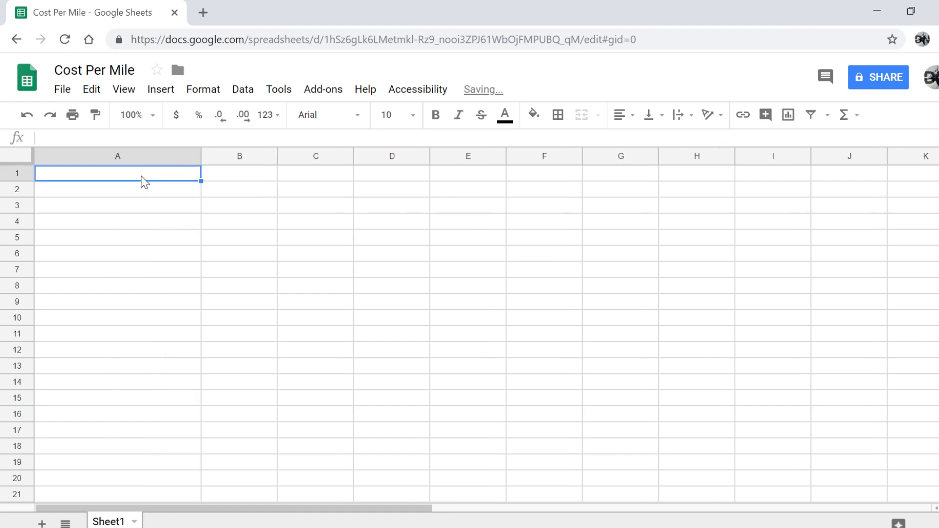
{"action": "type", "text": "Truck "}
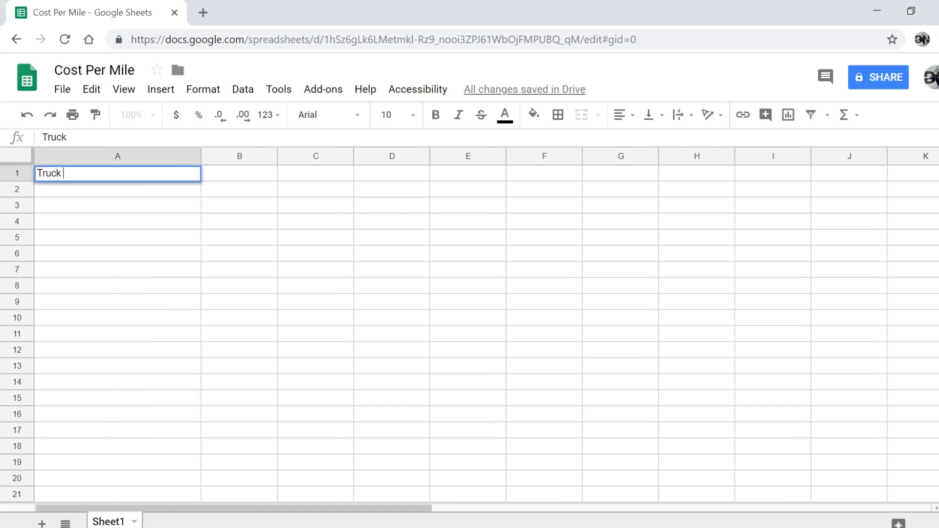
{"action": "type", "text": "Payment"}
{"action": "left_click", "coordinate": [225, 181]}
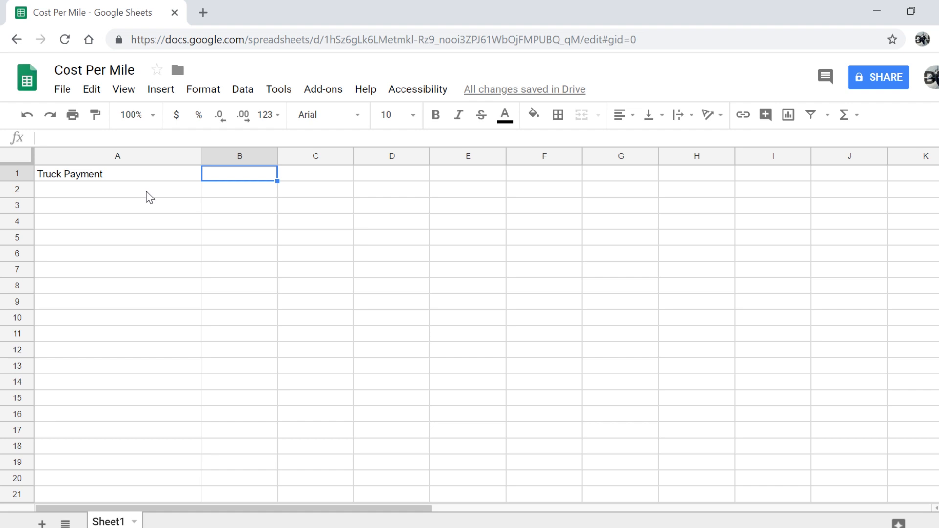
{"action": "left_click", "coordinate": [109, 180]}
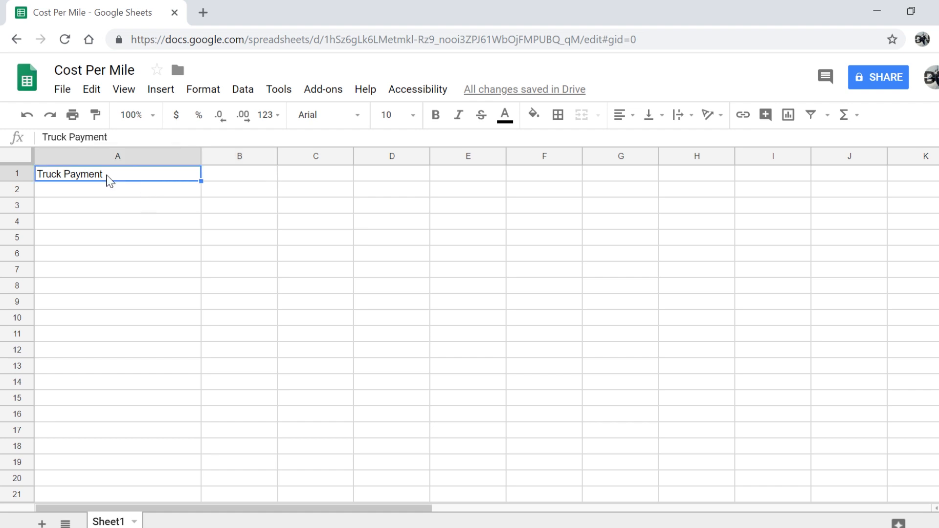
{"action": "left_click", "coordinate": [107, 194]}
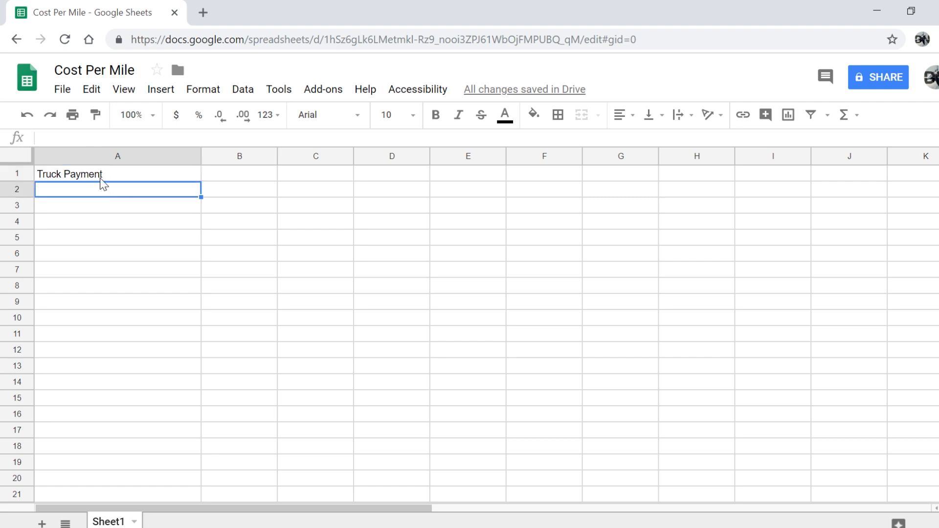
{"action": "left_click", "coordinate": [99, 174]}
{"action": "type", "text": "hhohohho"}
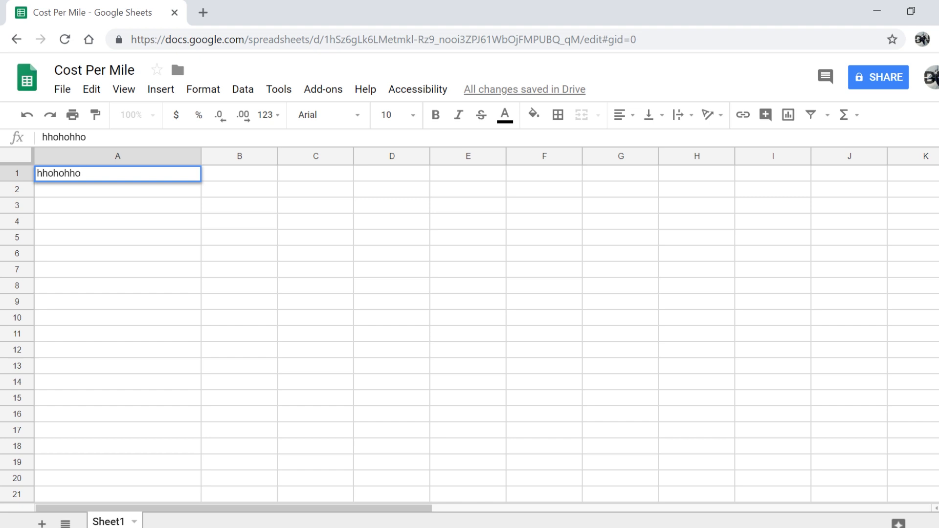
{"action": "key", "text": "BackSpace"}
{"action": "key", "text": "BackSpace"}
{"action": "key", "text": "BackSpace"}
{"action": "key", "text": "BackSpace"}
{"action": "key", "text": "BackSpace"}
{"action": "key", "text": "BackSpace"}
{"action": "key", "text": "BackSpace"}
{"action": "key", "text": "BackSpace"}
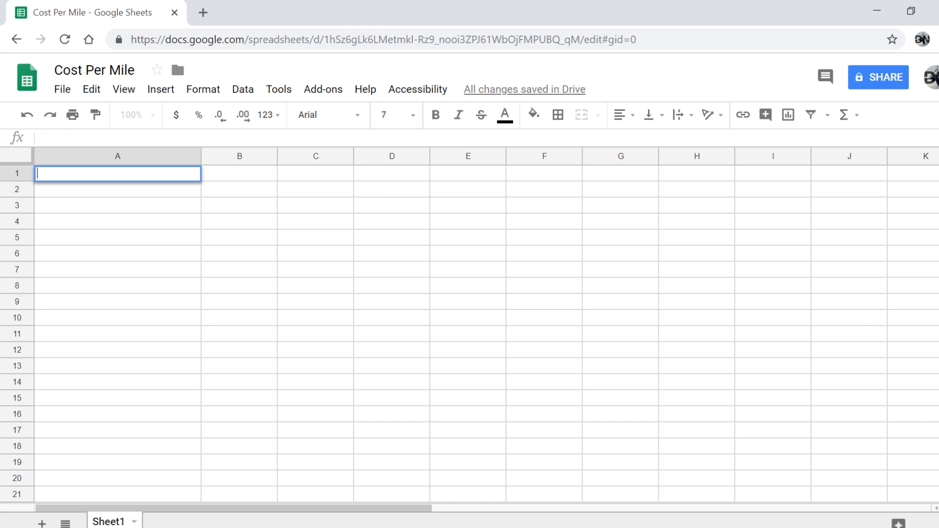
{"action": "left_click", "coordinate": [97, 188]}
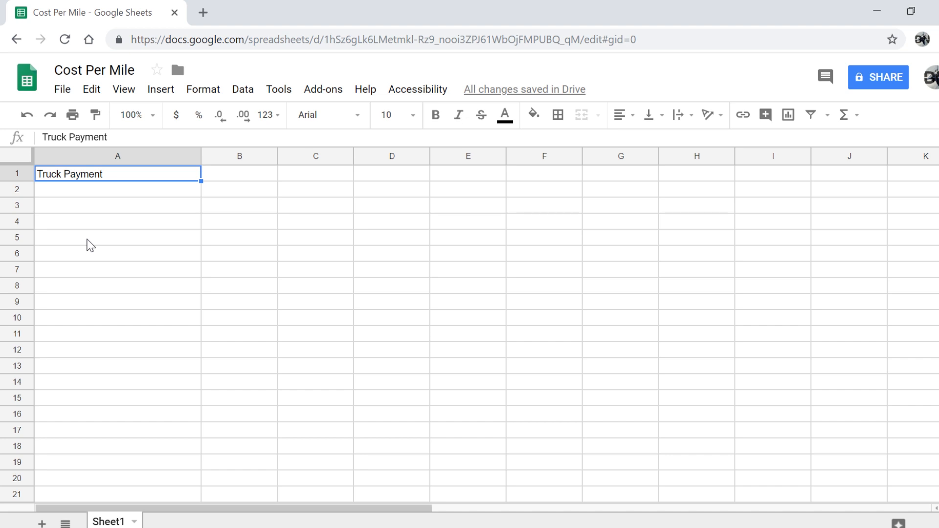
{"action": "left_click", "coordinate": [30, 117]}
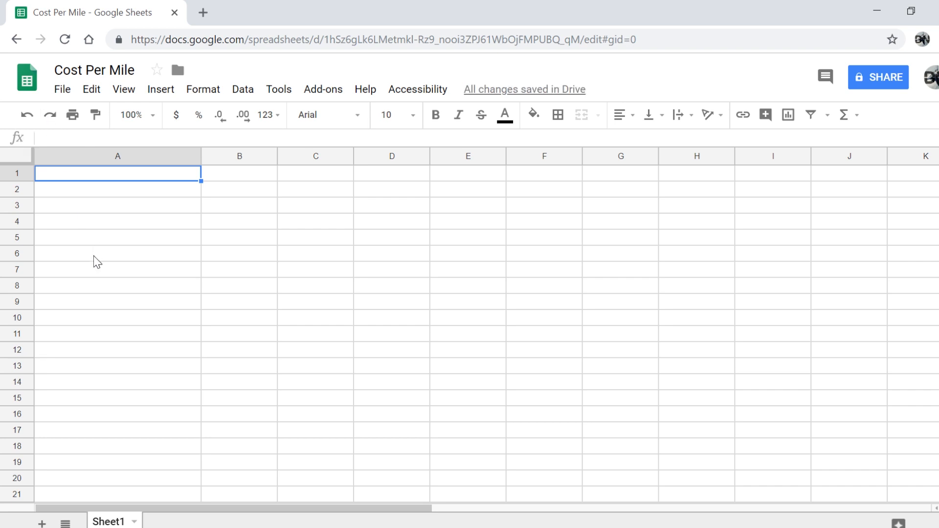
{"action": "key", "text": "ctrl+z"}
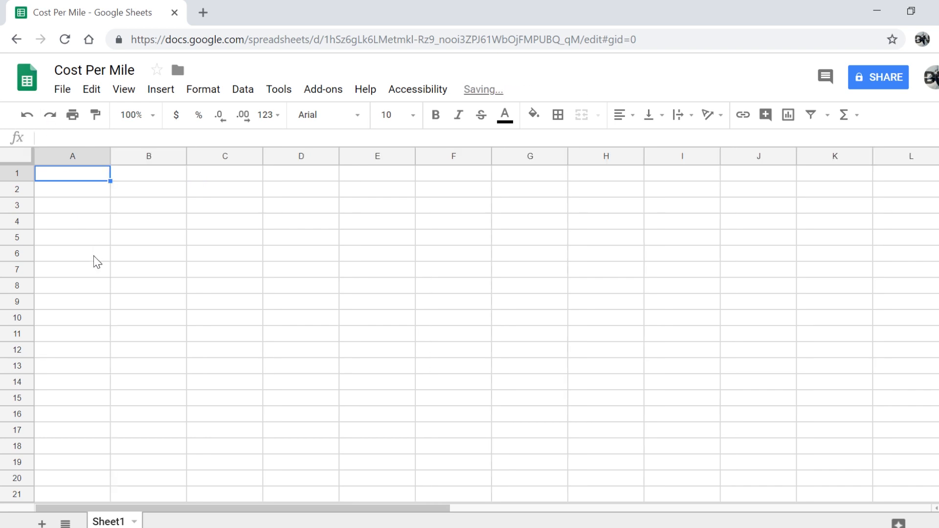
{"action": "key", "text": "ctrl+y"}
{"action": "key", "text": "ctrl+y"}
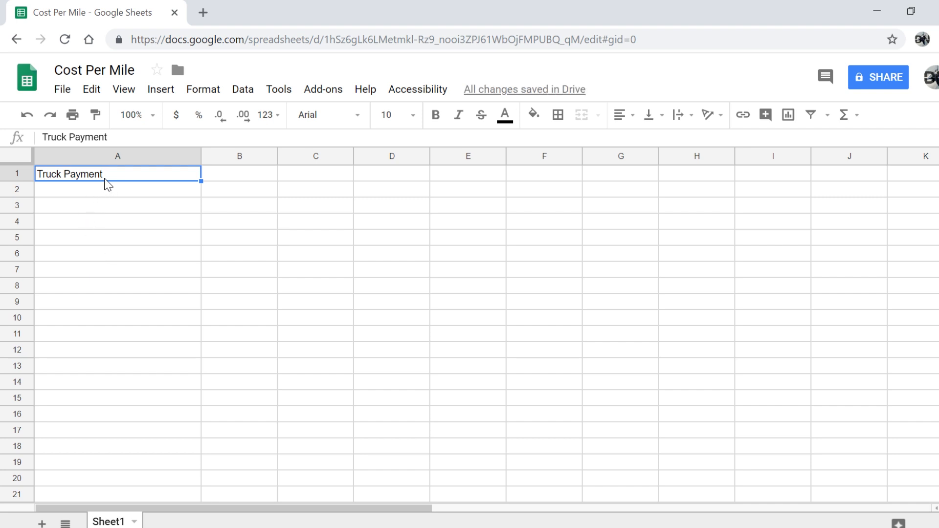
Correct the A1 label so it reads Truck Payment
{"action": "key", "text": "F2"}
{"action": "key", "text": "BackSpace"}
{"action": "key", "text": "BackSpace"}
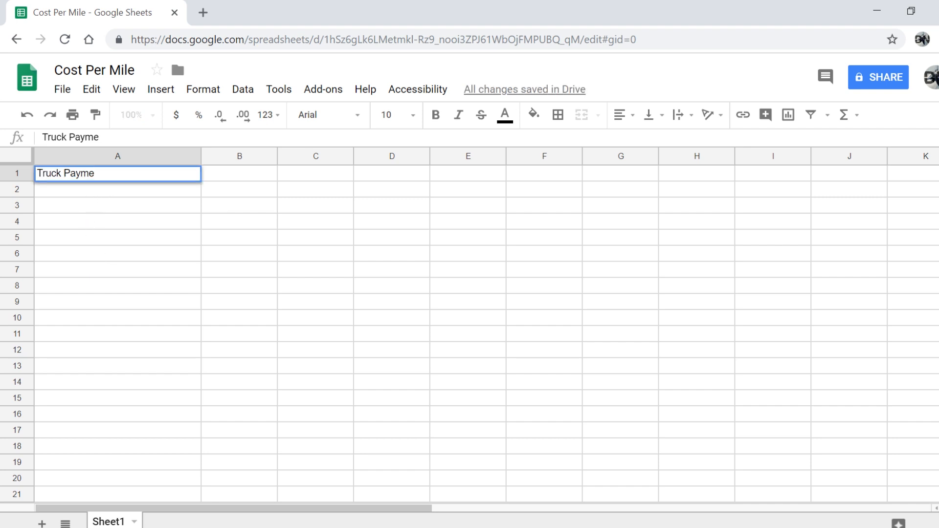
{"action": "type", "text": "hu"}
{"action": "key", "text": "Return"}
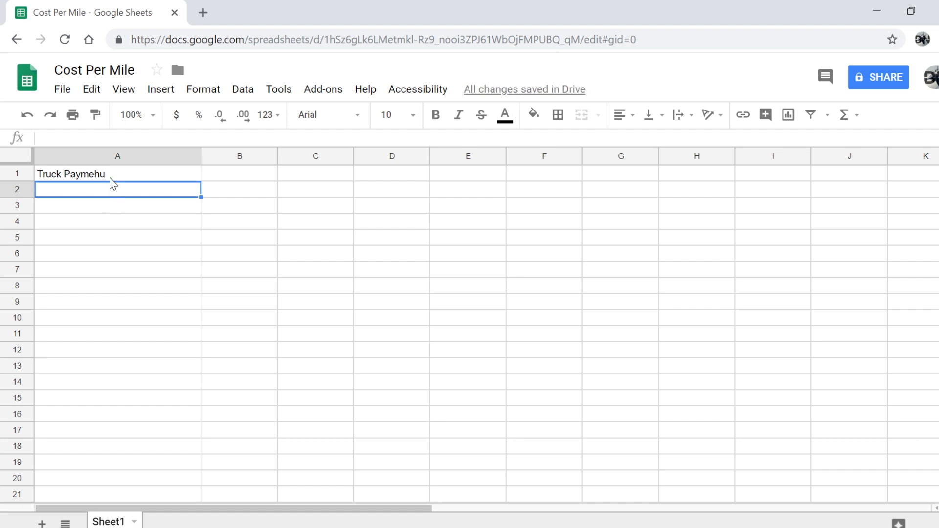
{"action": "left_click", "coordinate": [110, 178]}
{"action": "key", "text": "F2"}
{"action": "left_click", "coordinate": [125, 203]}
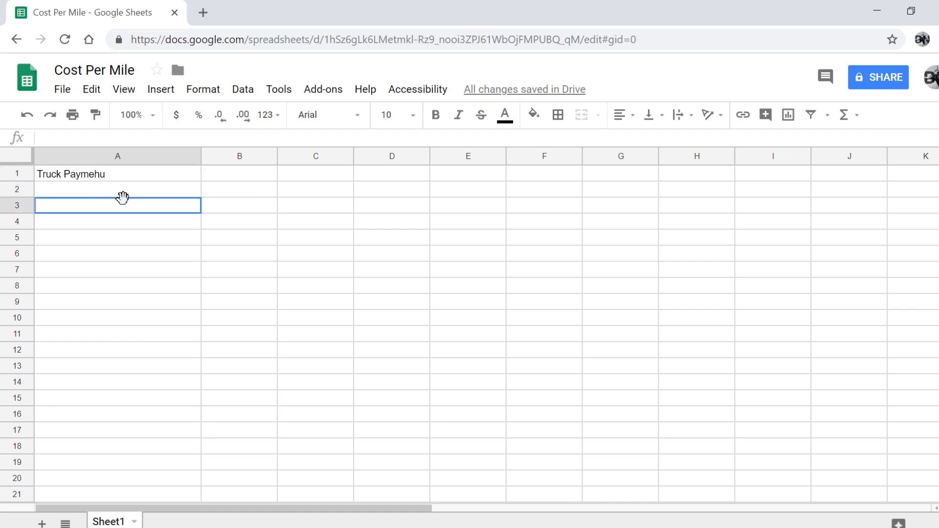
{"action": "left_click", "coordinate": [117, 177]}
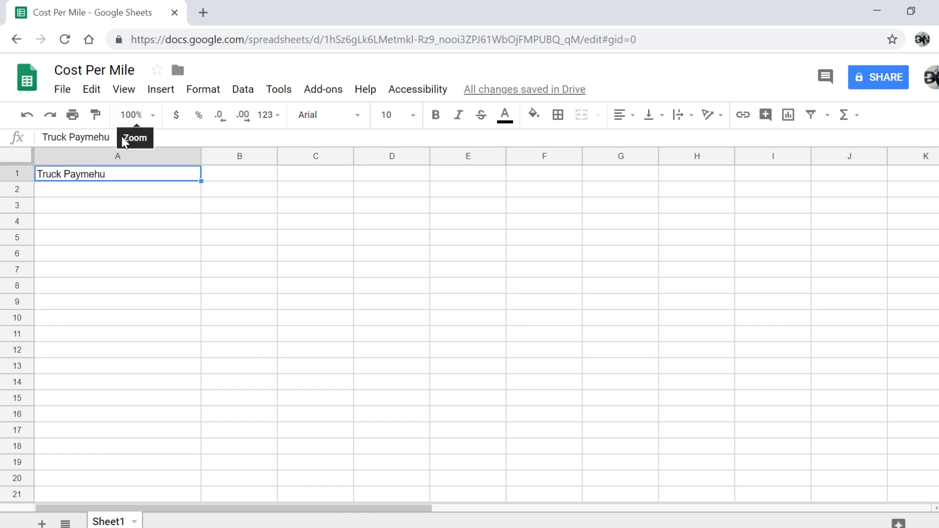
{"action": "key", "text": "F2"}
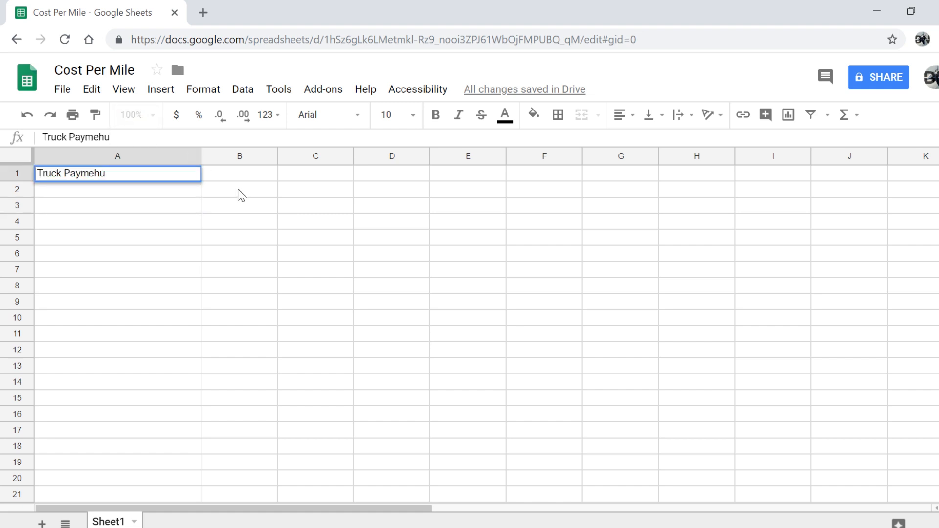
{"action": "key", "text": "BackSpace"}
{"action": "key", "text": "BackSpace"}
{"action": "type", "text": "nt"}
{"action": "key", "text": "Return"}
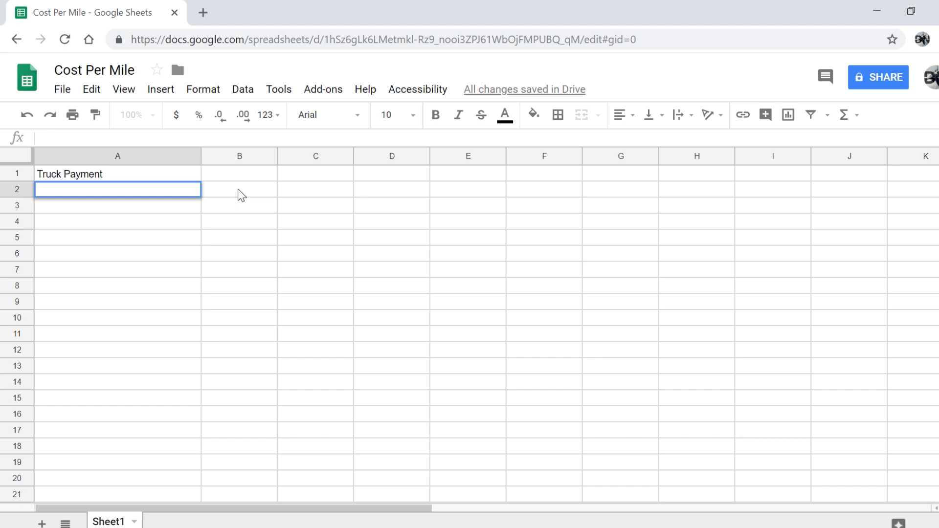
Enter 1700 in B1 as the truck payment amount
{"action": "double_click", "coordinate": [231, 173]}
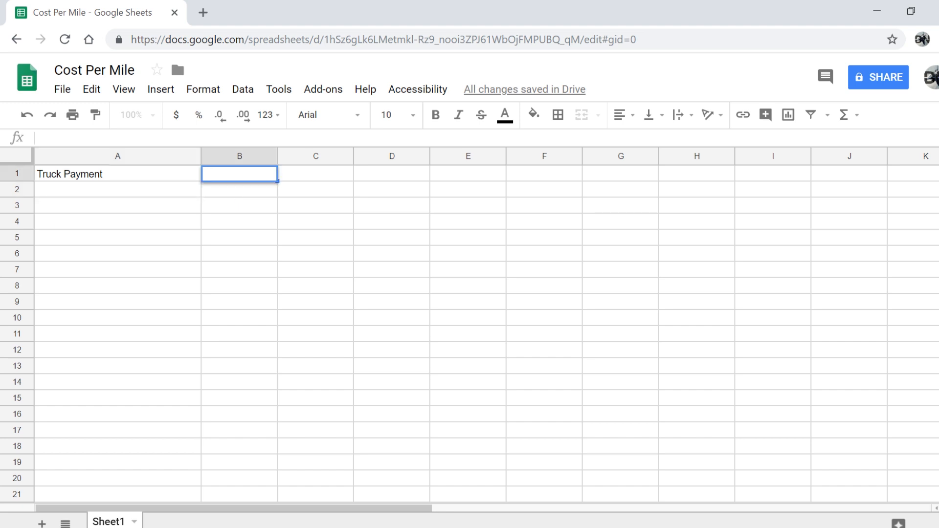
{"action": "type", "text": "1700"}
{"action": "key", "text": "Return"}
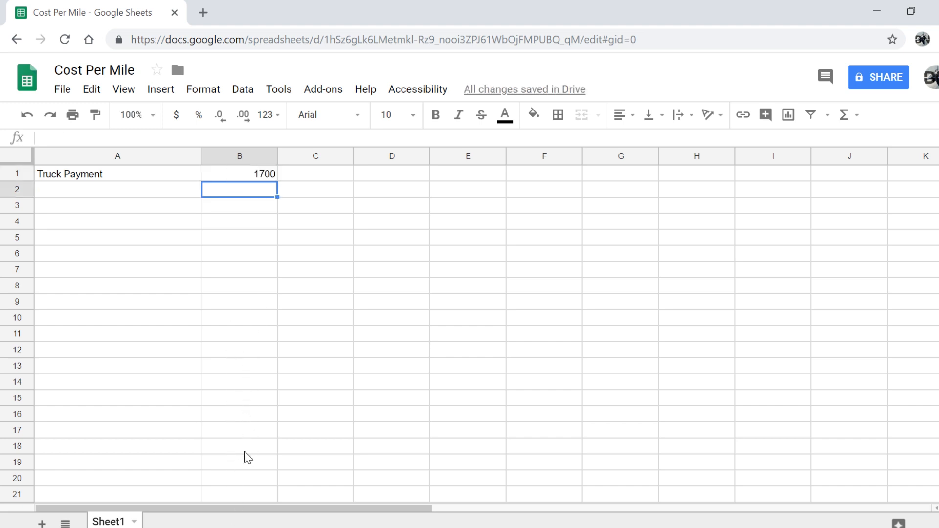
Apply currency format to B1:B20, then test it with 79 in B8 and undo
{"action": "left_click_drag", "start_coordinate": [237, 483], "coordinate": [241, 169]}
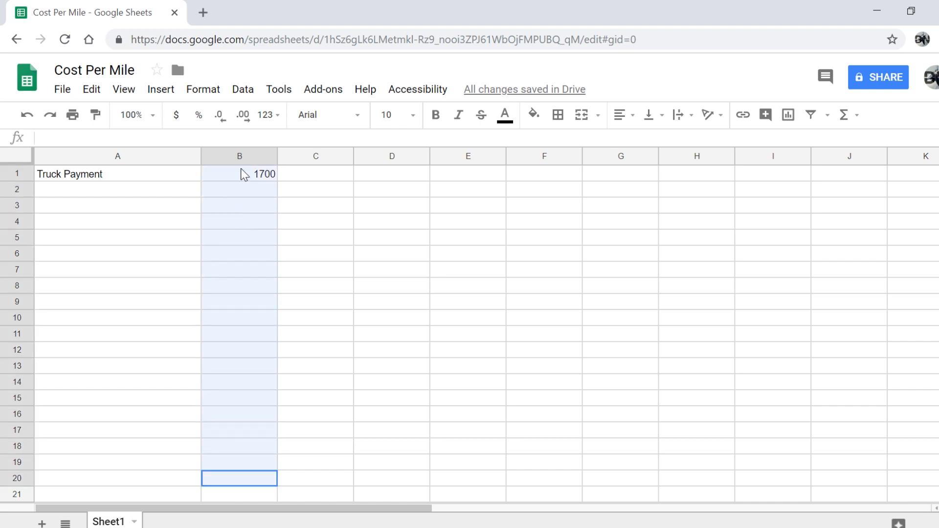
{"action": "left_click", "coordinate": [176, 121]}
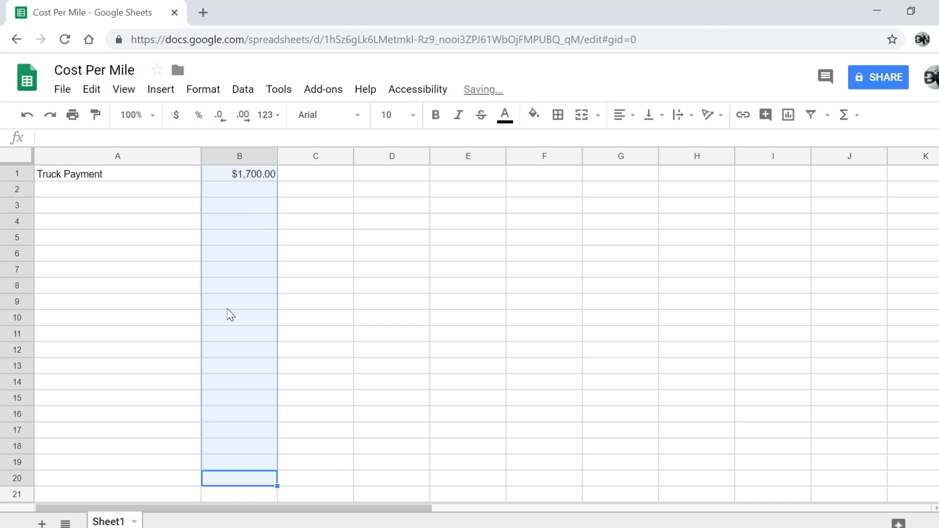
{"action": "left_click", "coordinate": [269, 428]}
{"action": "left_click", "coordinate": [252, 292]}
{"action": "type", "text": "79"}
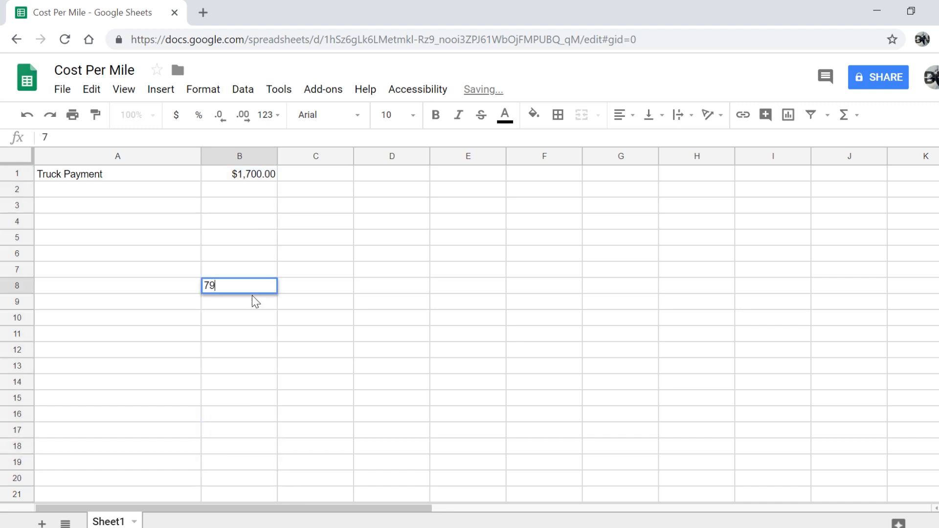
{"action": "key", "text": "Return"}
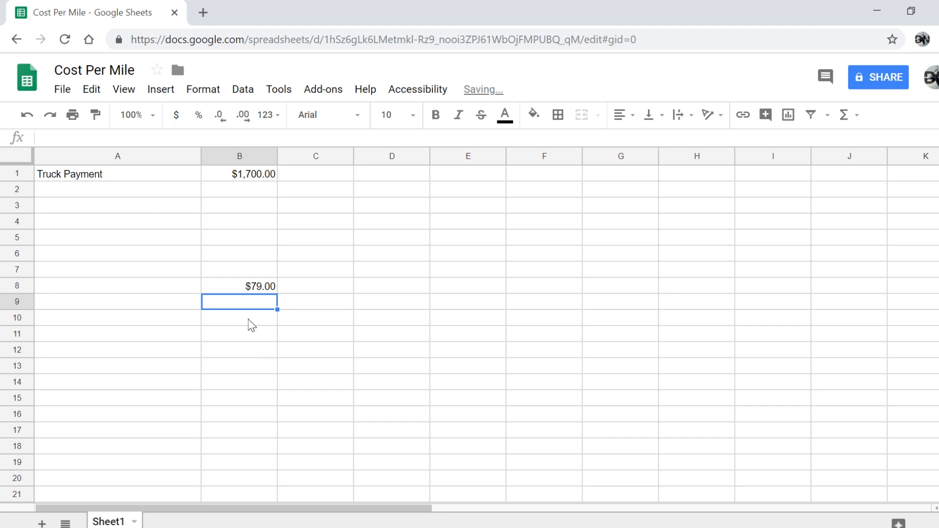
{"action": "key", "text": "ctrl+z"}
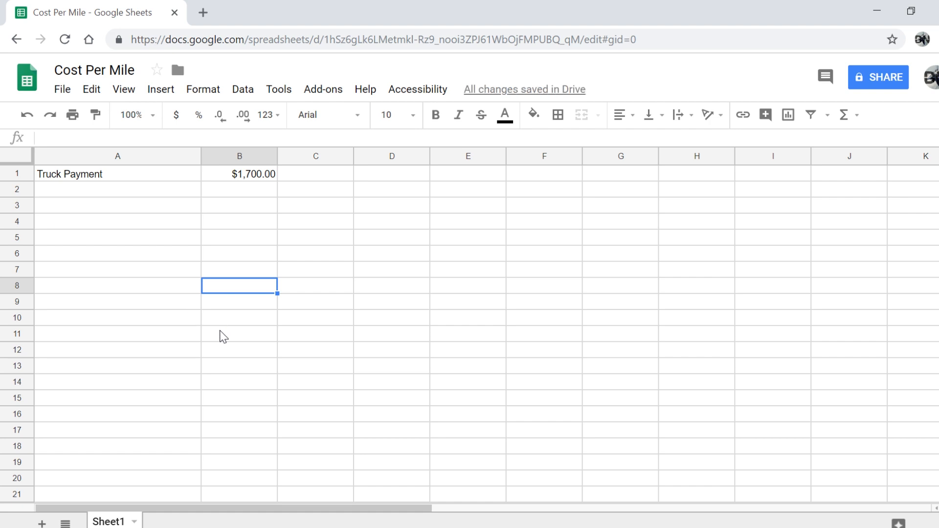
Enter Trailer Payment in A2 and Insurance Liability in A3
{"action": "left_click", "coordinate": [80, 192]}
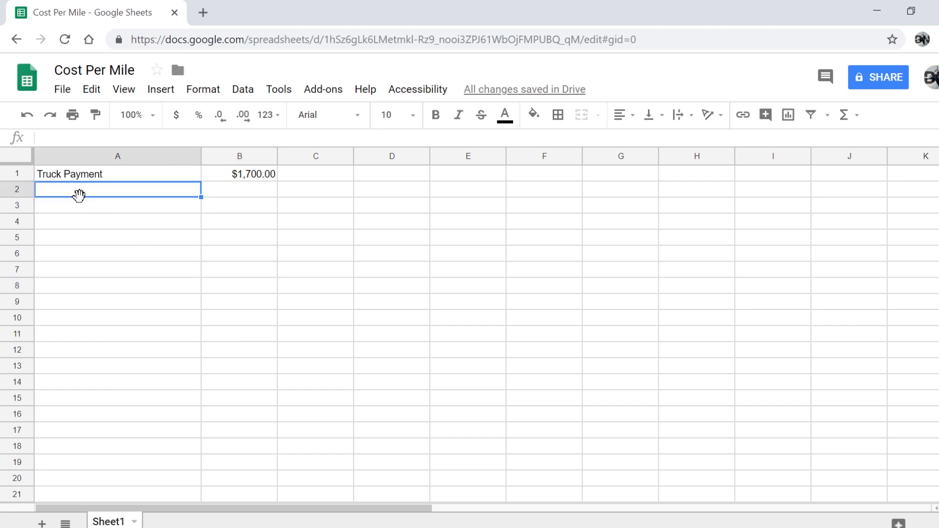
{"action": "type", "text": "Trailer "}
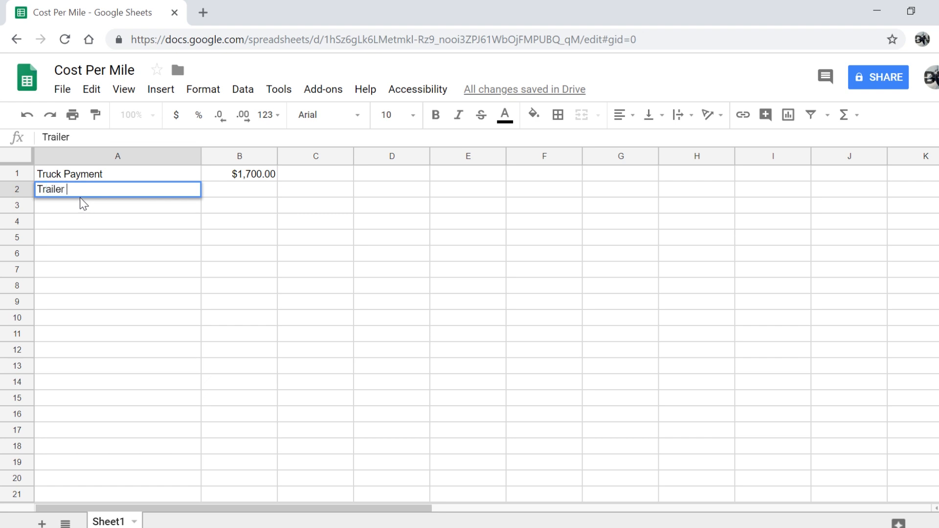
{"action": "type", "text": "Payment"}
{"action": "key", "text": "Return"}
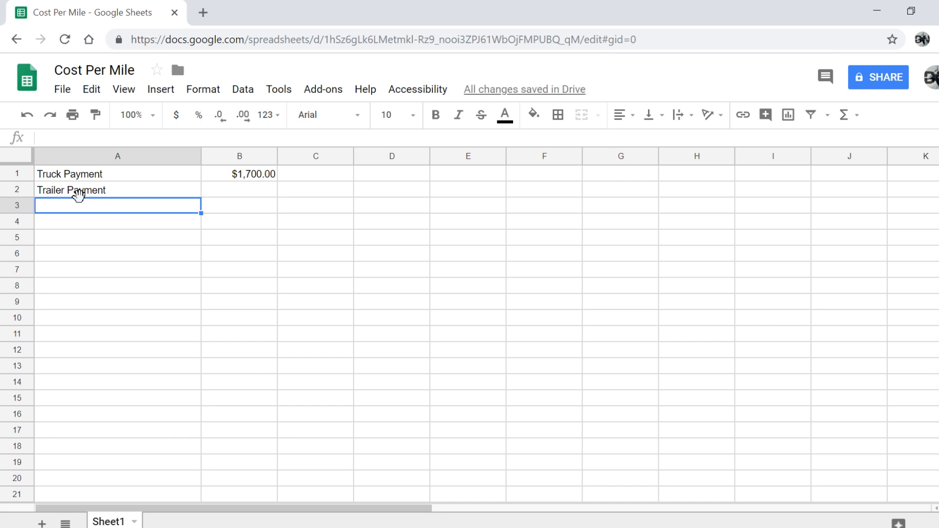
{"action": "type", "text": "Insuar"}
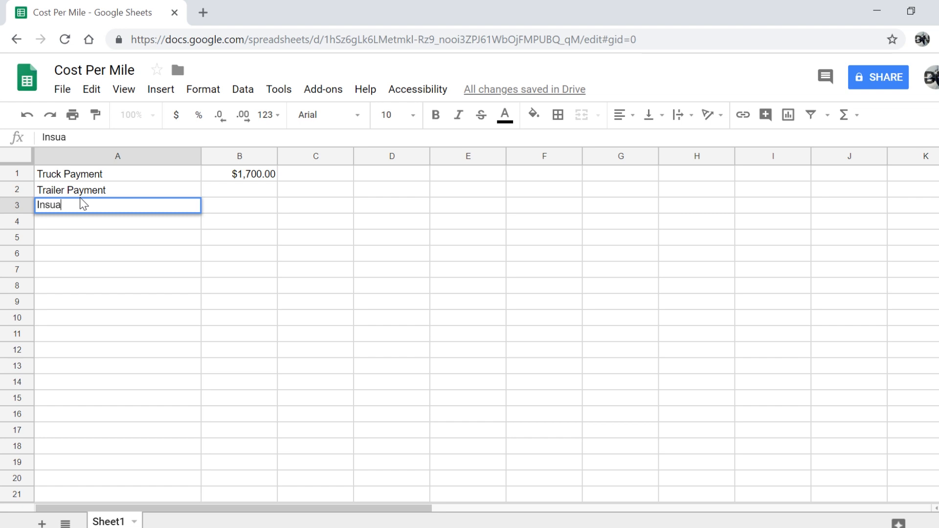
{"action": "key", "text": "BackSpace"}
{"action": "key", "text": "BackSpace"}
{"action": "type", "text": "rance"}
{"action": "key", "text": "Return"}
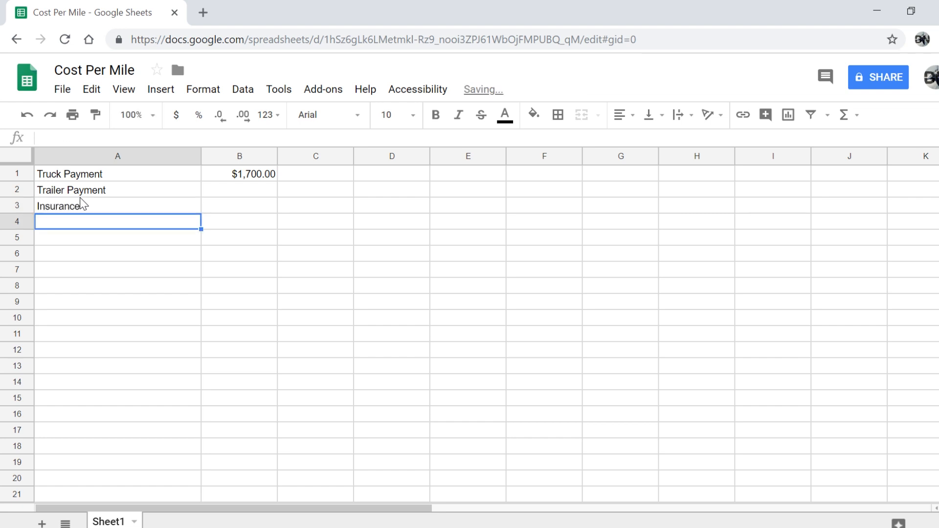
{"action": "left_click", "coordinate": [117, 210]}
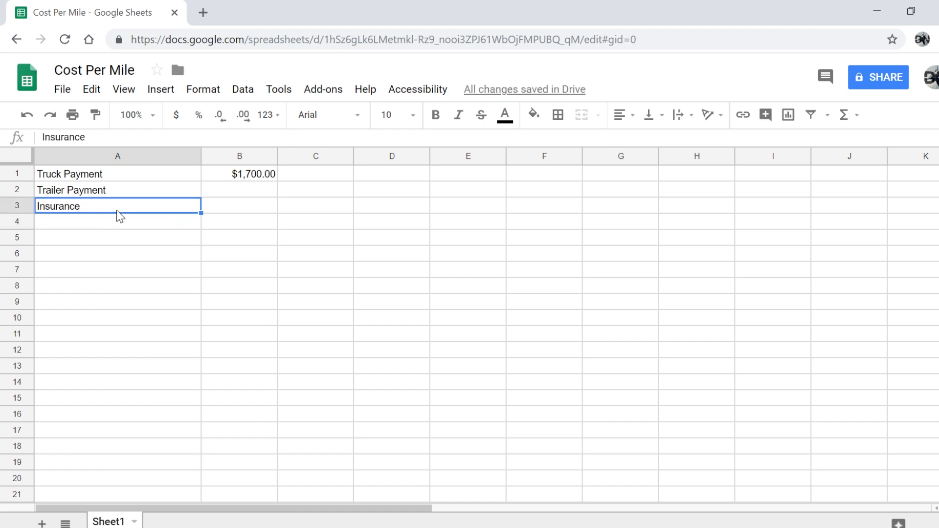
{"action": "double_click", "coordinate": [117, 209]}
{"action": "type", "text": "Li"}
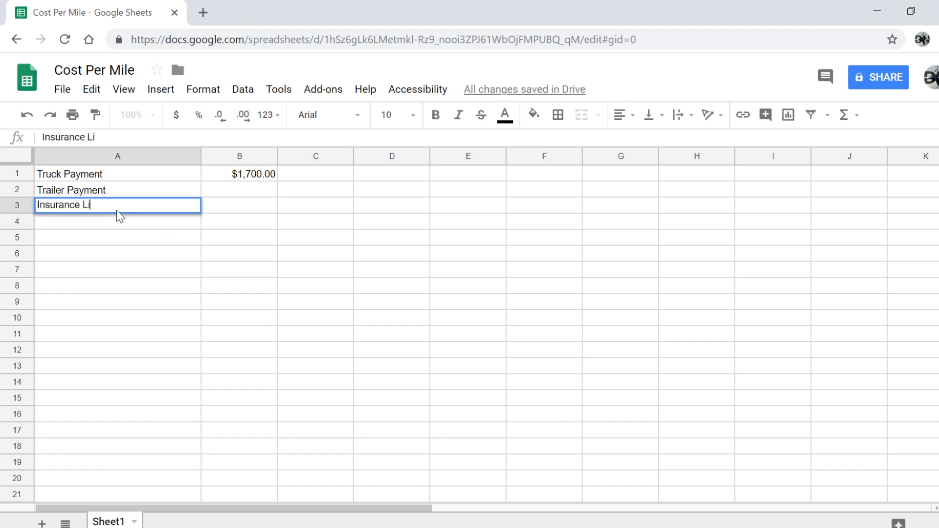
{"action": "type", "text": "ability"}
{"action": "key", "text": "Return"}
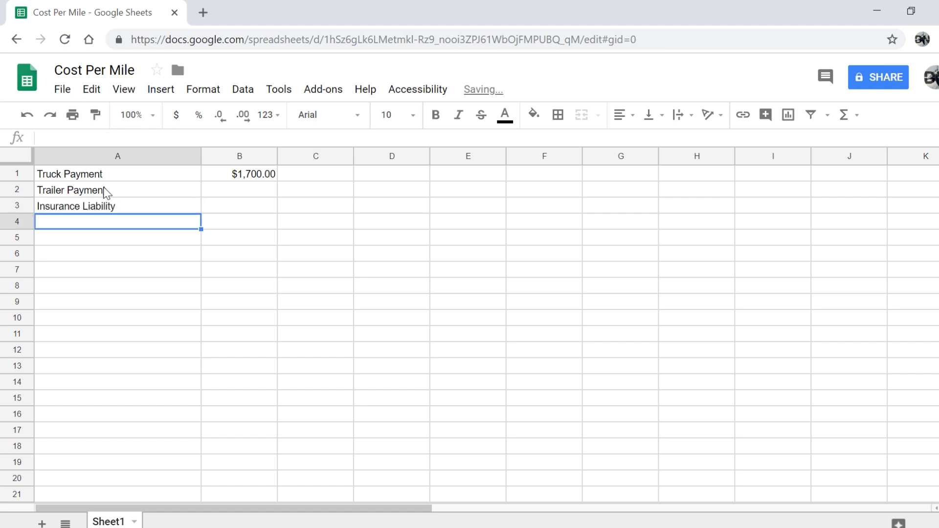
Enter 306 in B3 for Insurance Liability and start the Ifta label in A4
{"action": "left_click", "coordinate": [231, 206]}
{"action": "type", "text": "306"}
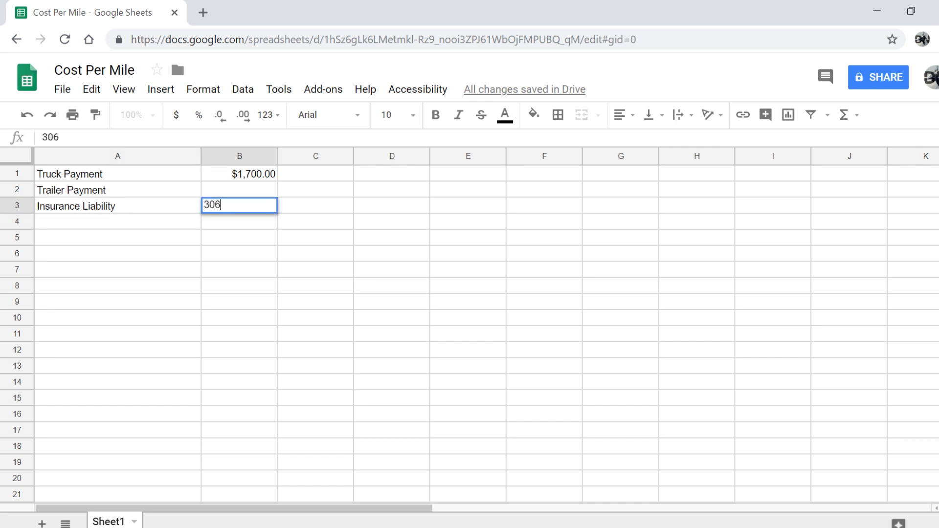
{"action": "key", "text": "Return"}
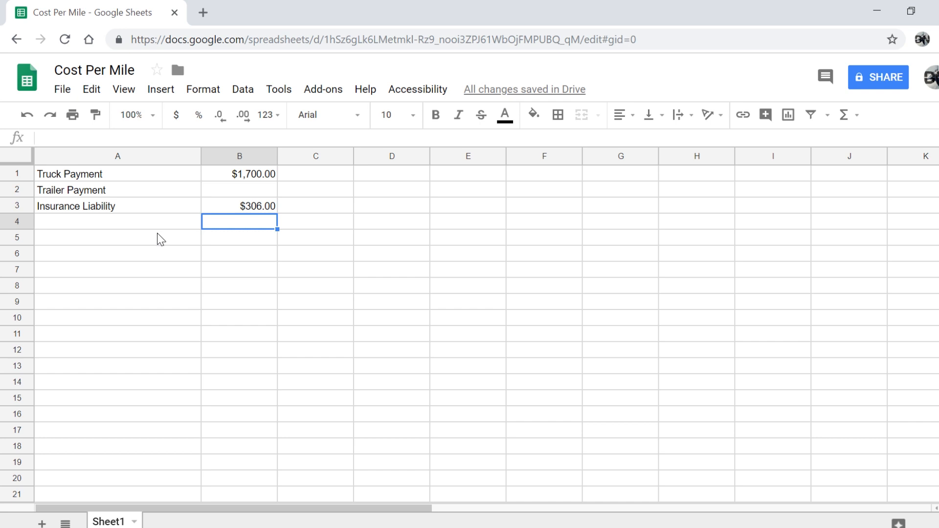
{"action": "left_click", "coordinate": [58, 224]}
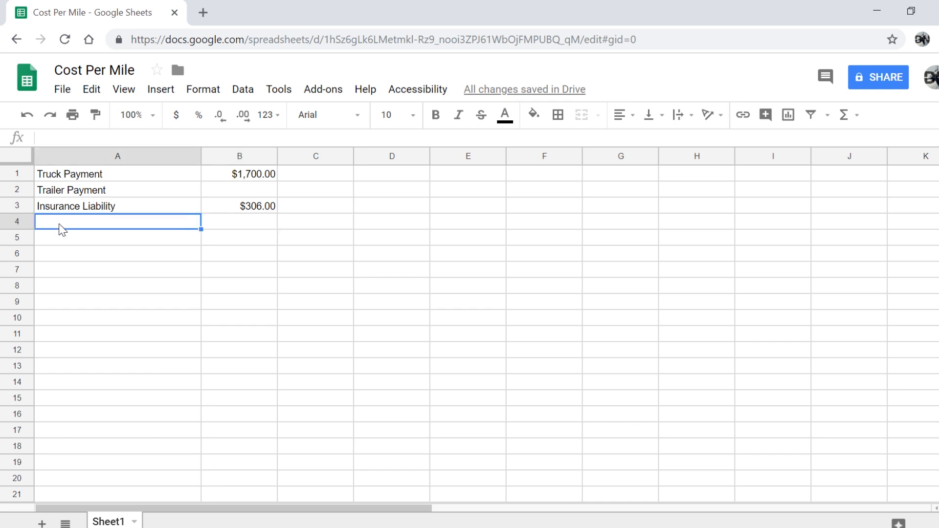
{"action": "type", "text": "Ifta"}
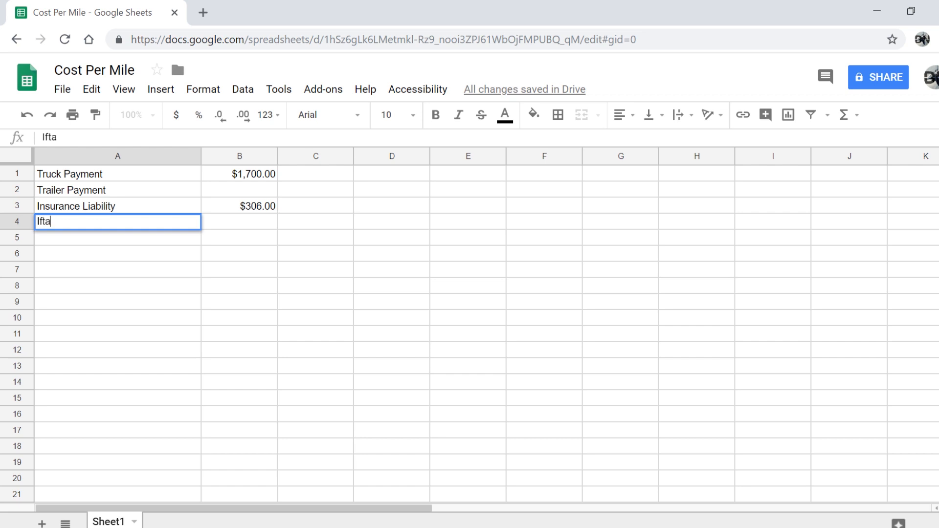
Complete Ifta at 50 in row 4 and add Prepass at 12.50 in row 5
{"action": "key", "text": "Return"}
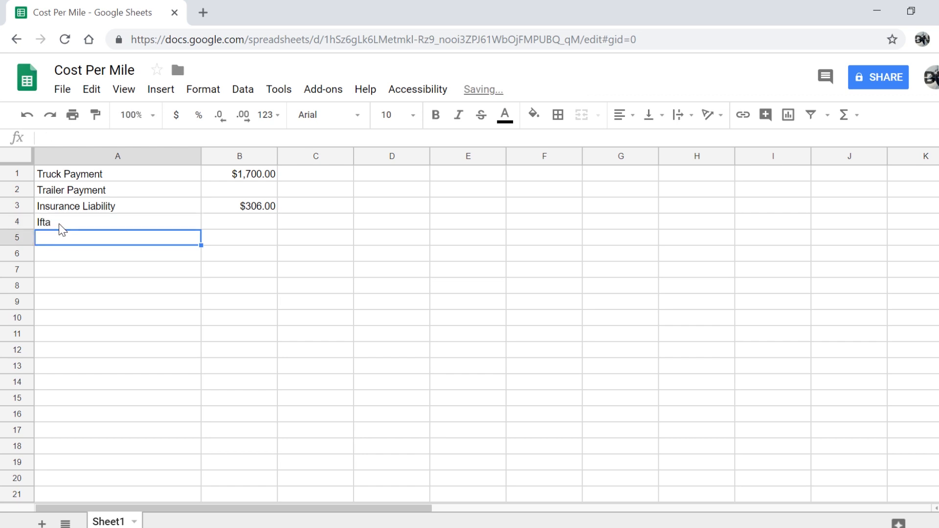
{"action": "left_click", "coordinate": [259, 224]}
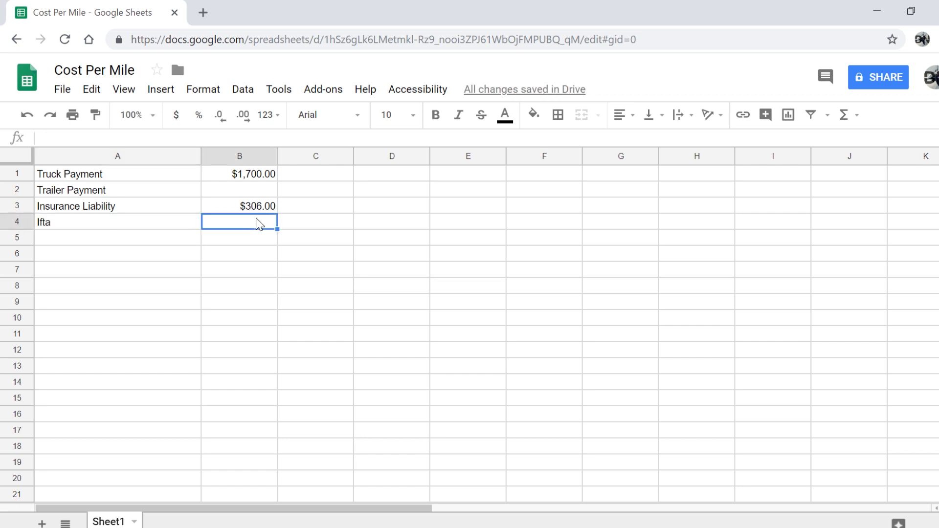
{"action": "type", "text": "50"}
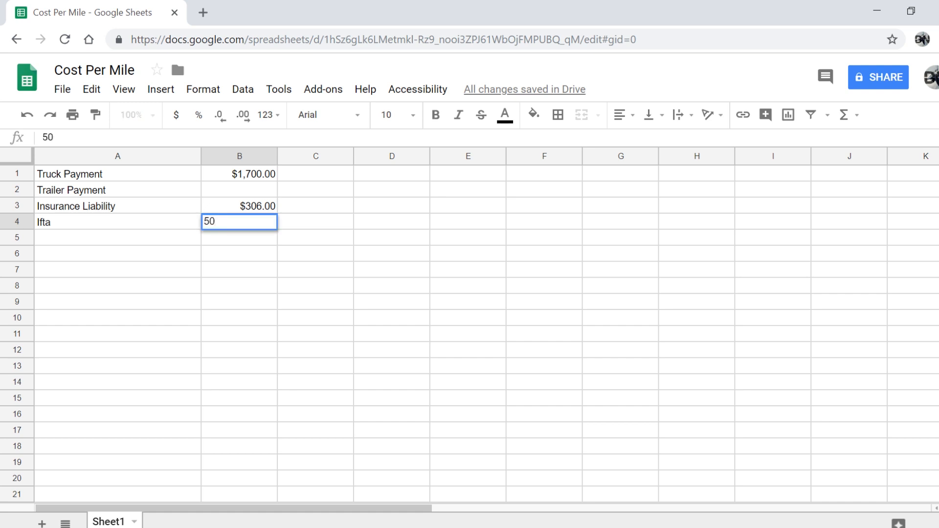
{"action": "key", "text": "Return"}
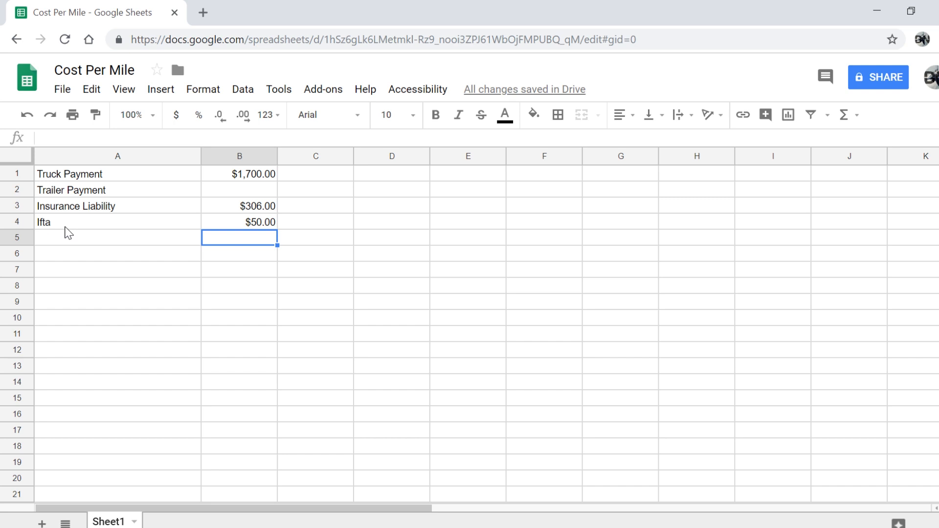
{"action": "left_click", "coordinate": [127, 242]}
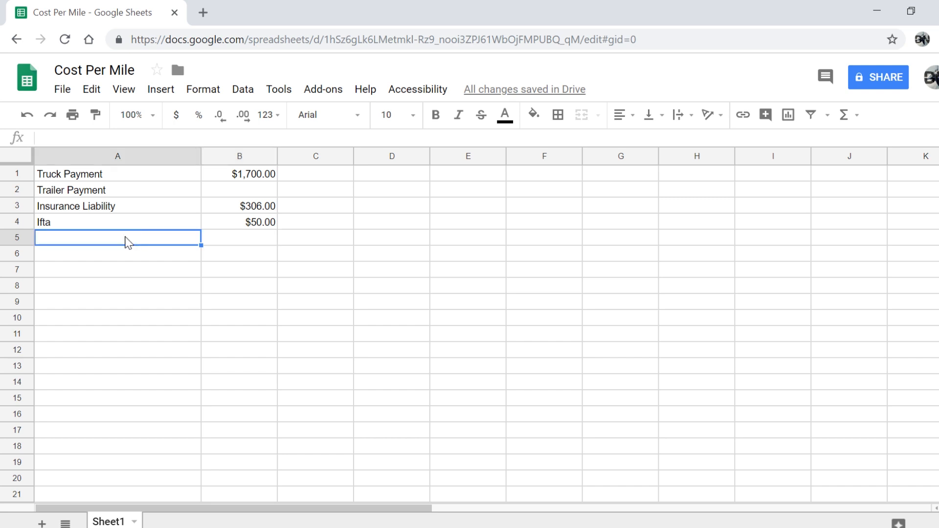
{"action": "type", "text": "Prepass"}
{"action": "key", "text": "Return"}
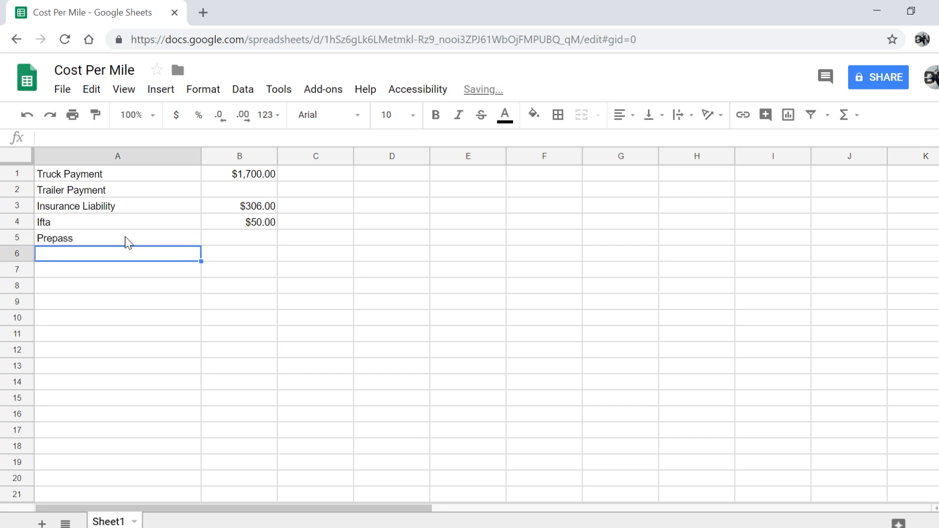
{"action": "left_click", "coordinate": [234, 242]}
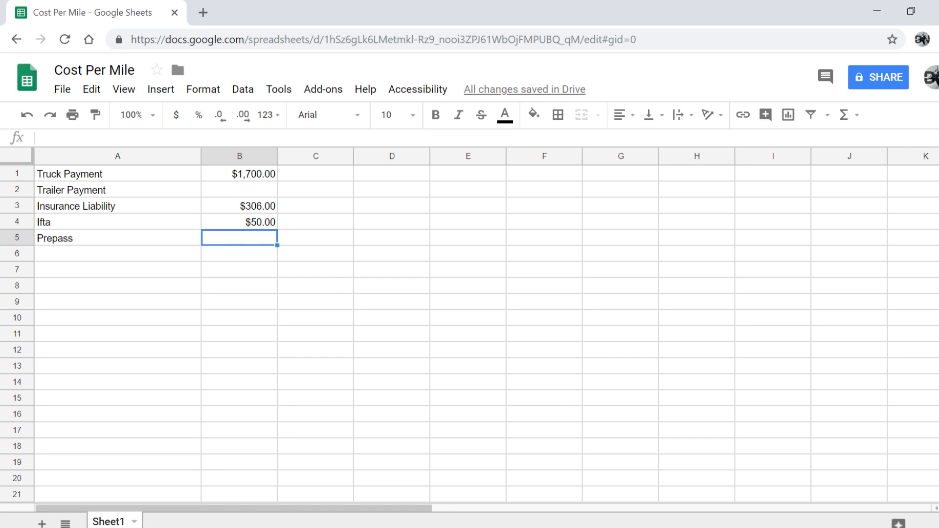
{"action": "type", "text": "12.50"}
{"action": "key", "text": "Return"}
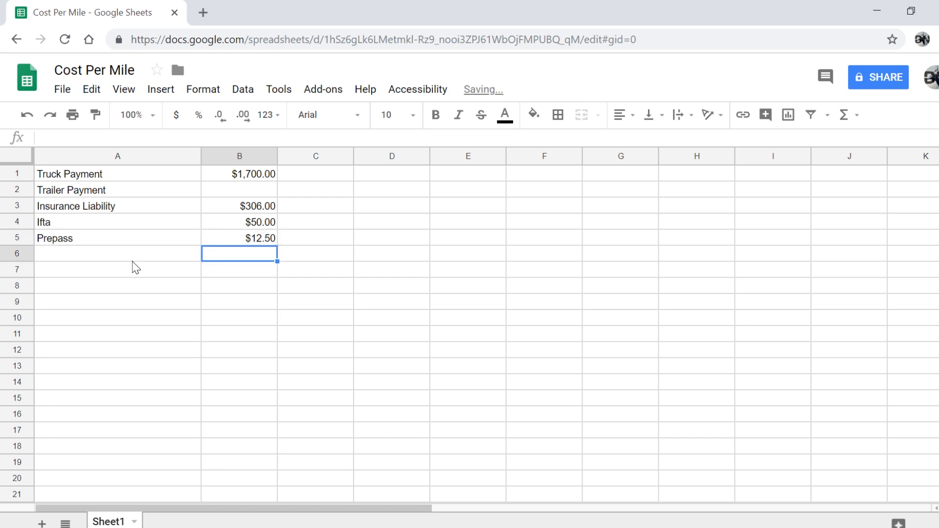
{"action": "left_click", "coordinate": [109, 264]}
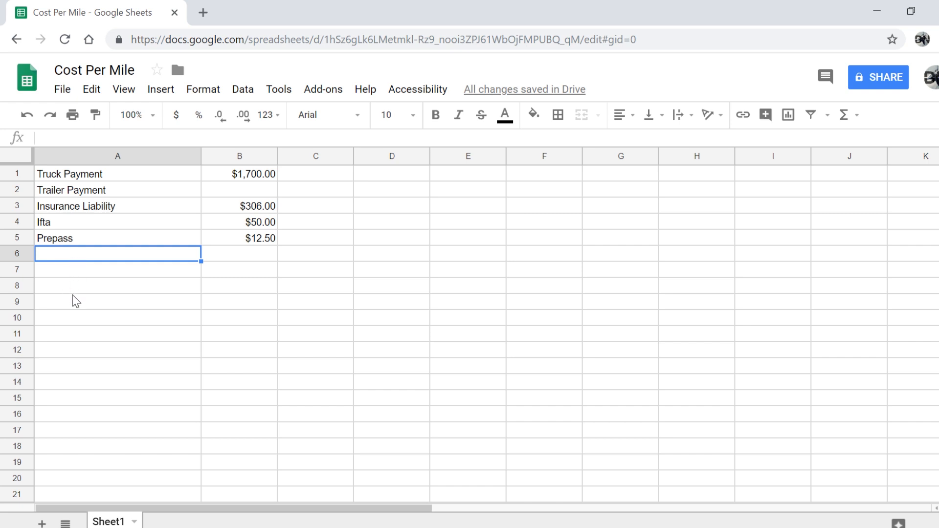
Add ELD Airtime at 27.25 in row 6 and Bobtail Insurance at 100 in row 7
{"action": "type", "text": "Qualco"}
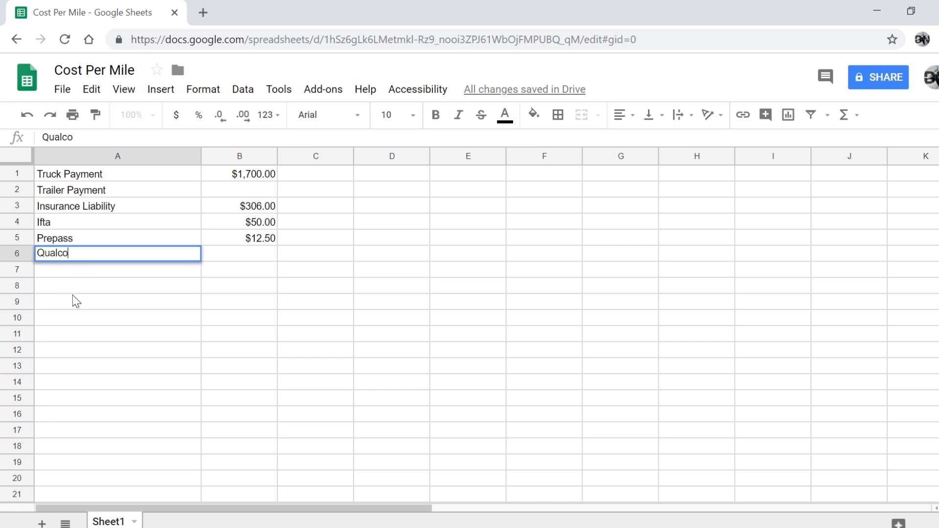
{"action": "key", "text": "BackSpace"}
{"action": "key", "text": "BackSpace"}
{"action": "key", "text": "BackSpace"}
{"action": "key", "text": "BackSpace"}
{"action": "key", "text": "BackSpace"}
{"action": "key", "text": "BackSpace"}
{"action": "type", "text": "ELD Airtime"}
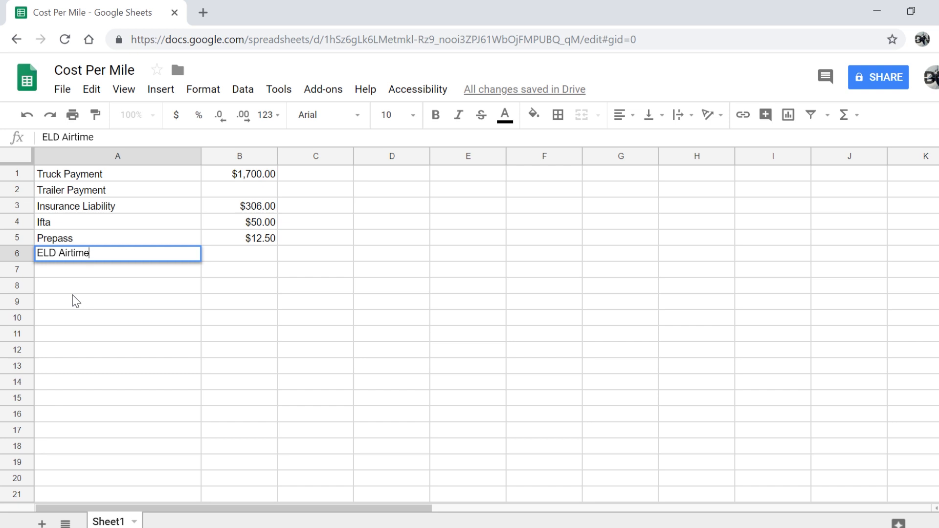
{"action": "left_click", "coordinate": [223, 261]}
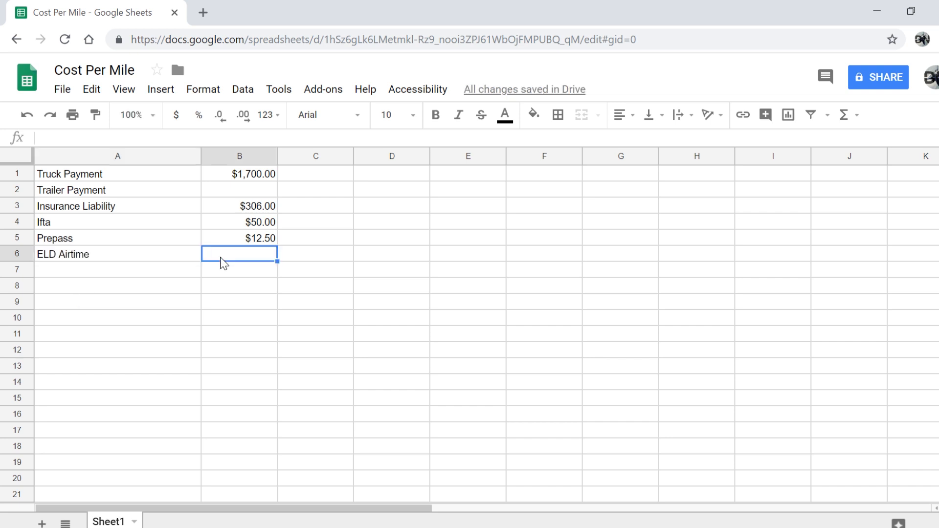
{"action": "type", "text": "27.25"}
{"action": "key", "text": "Return"}
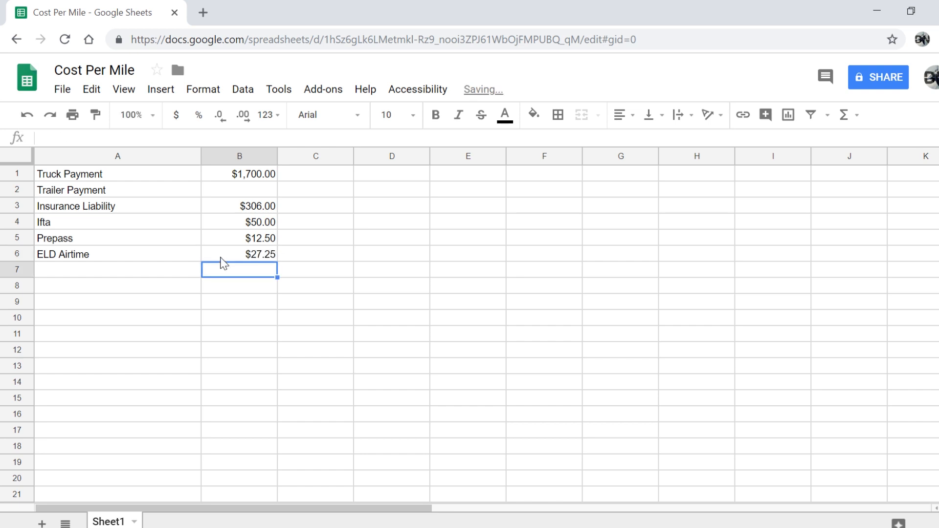
{"action": "left_click", "coordinate": [104, 273]}
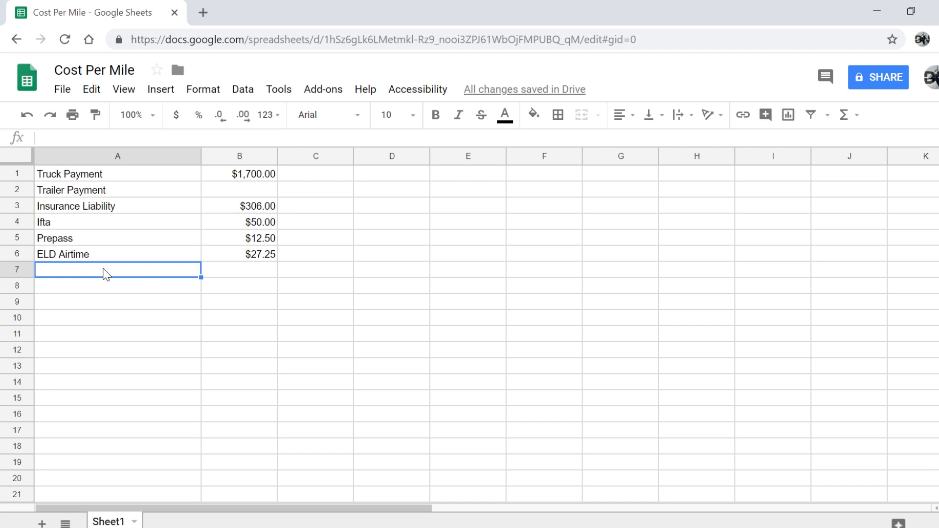
{"action": "type", "text": "bobtai"}
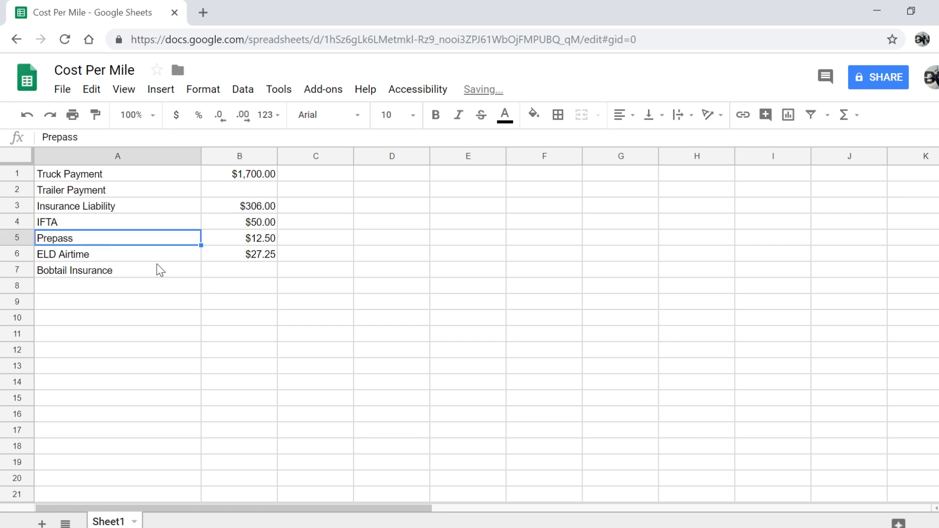
{"action": "left_click", "coordinate": [244, 272]}
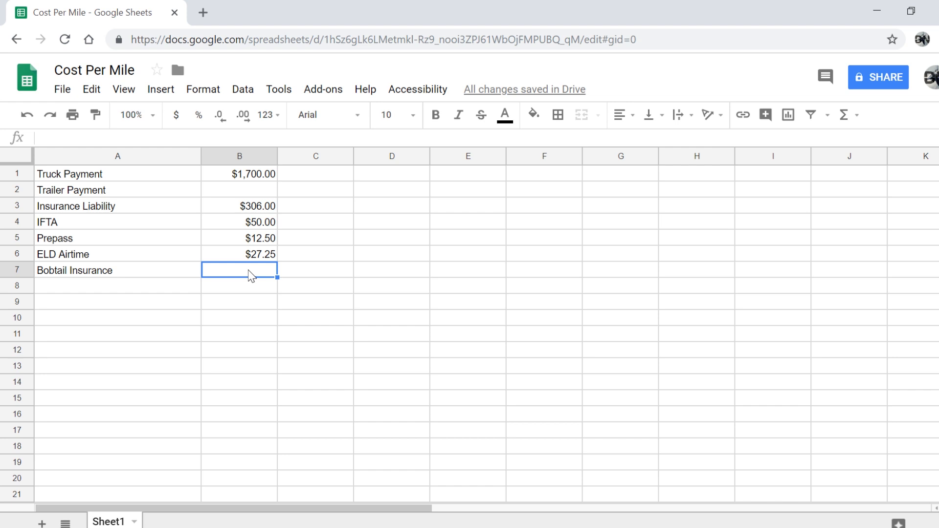
{"action": "type", "text": "100"}
{"action": "key", "text": "Return"}
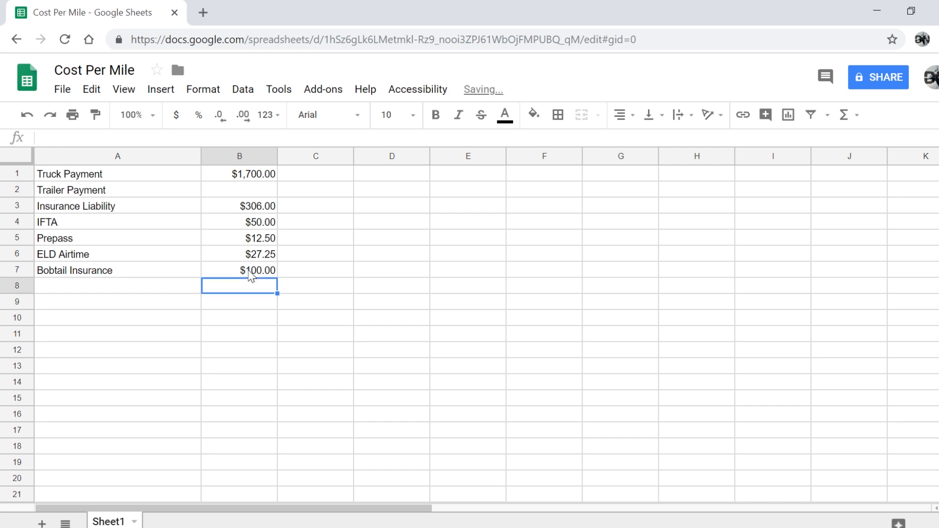
{"action": "left_click", "coordinate": [120, 288]}
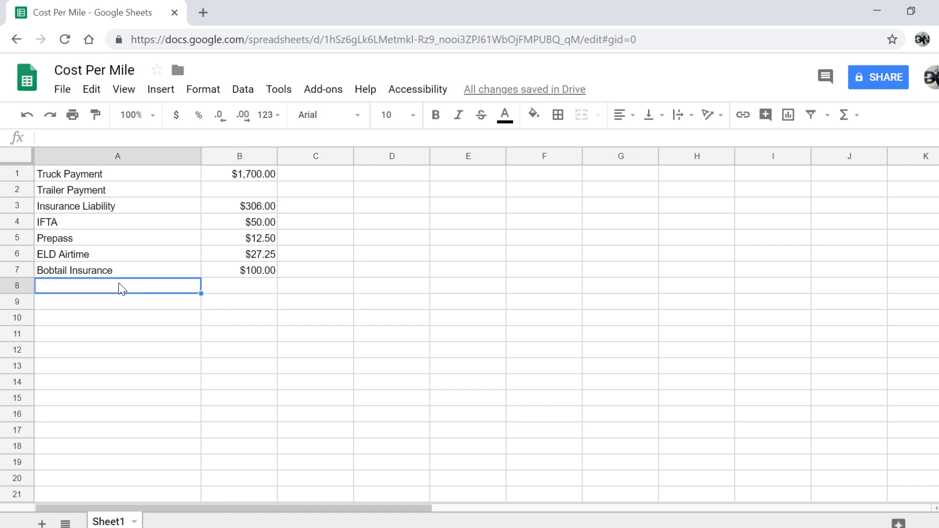
Add CPP Insurance at 251 in row 8 and Plates at 100 in row 9
{"action": "type", "text": "CPP"}
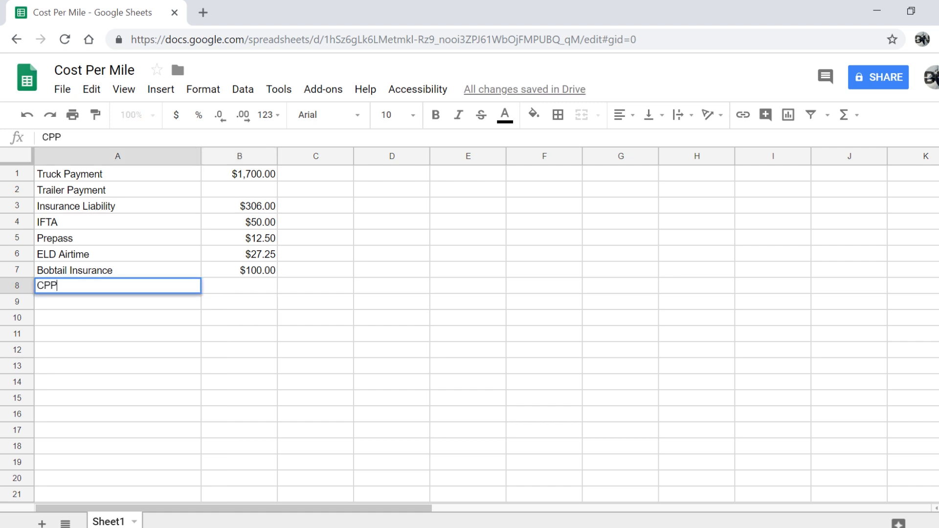
{"action": "type", "text": " Insurance"}
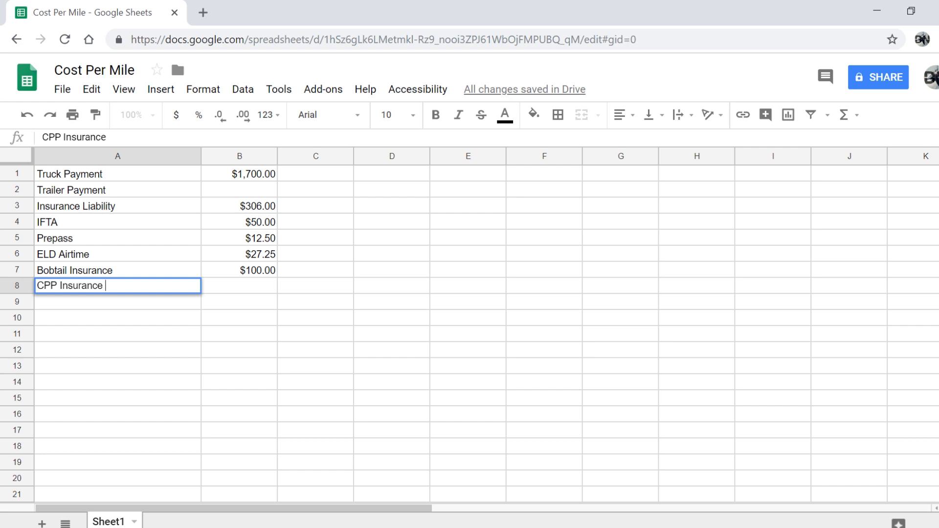
{"action": "left_click", "coordinate": [268, 287]}
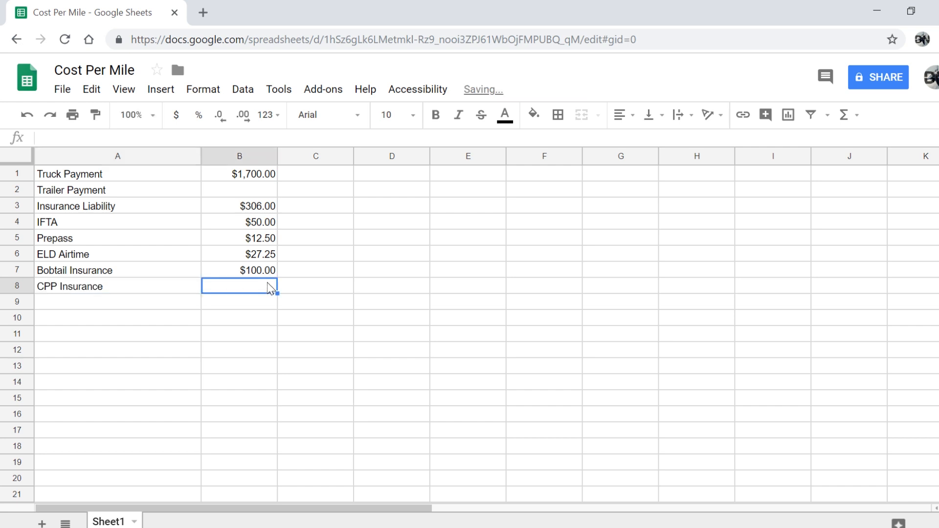
{"action": "type", "text": "251"}
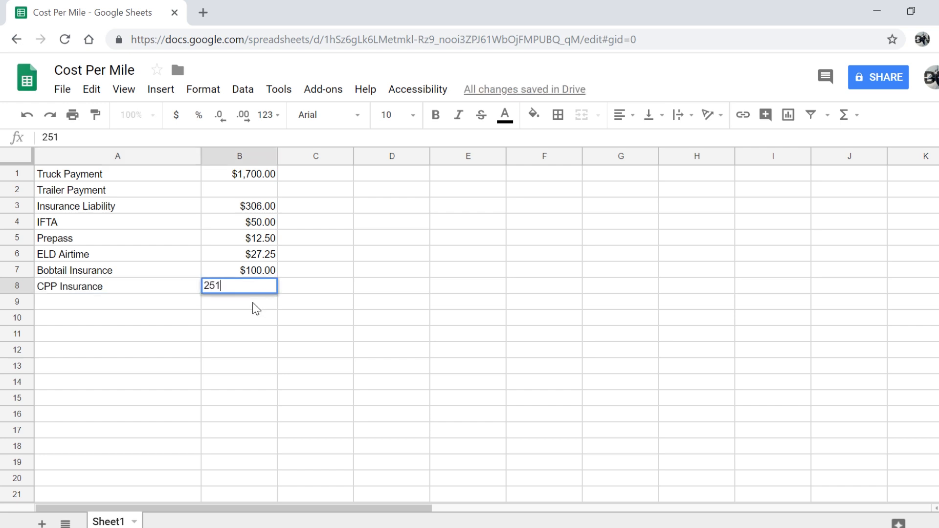
{"action": "left_click", "coordinate": [253, 302]}
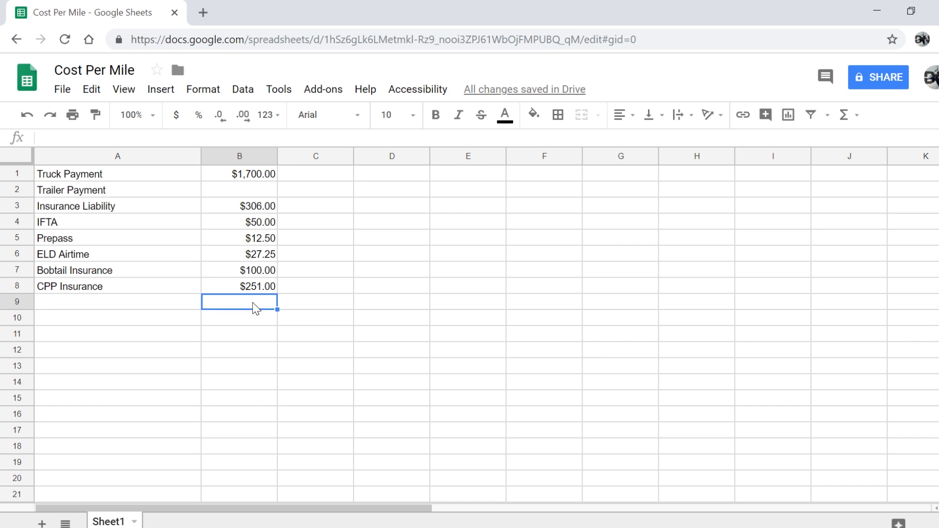
{"action": "left_click", "coordinate": [155, 312]}
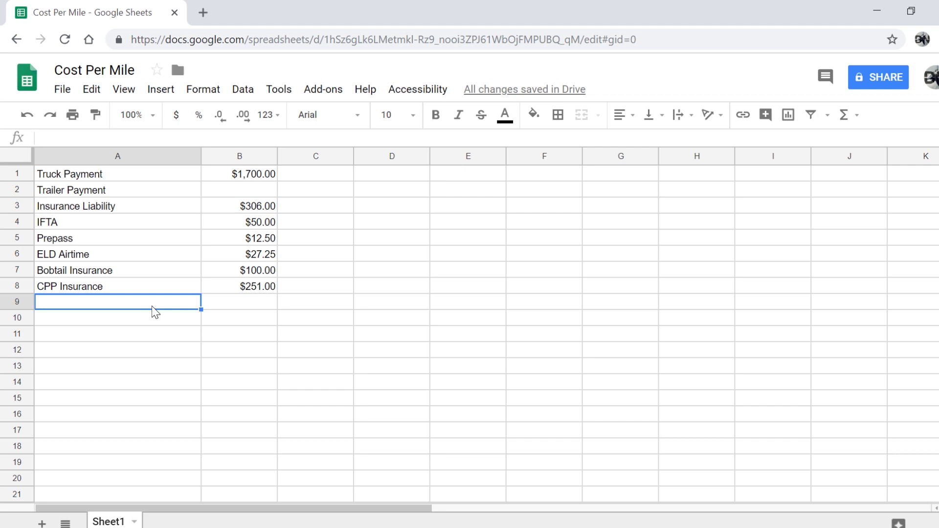
{"action": "type", "text": "Plates"}
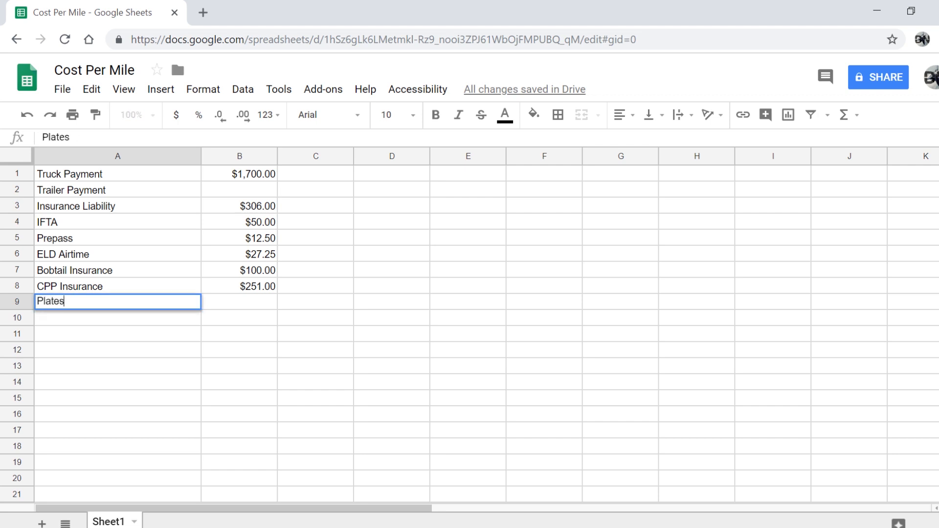
{"action": "key", "text": "Return"}
{"action": "left_click", "coordinate": [217, 304]}
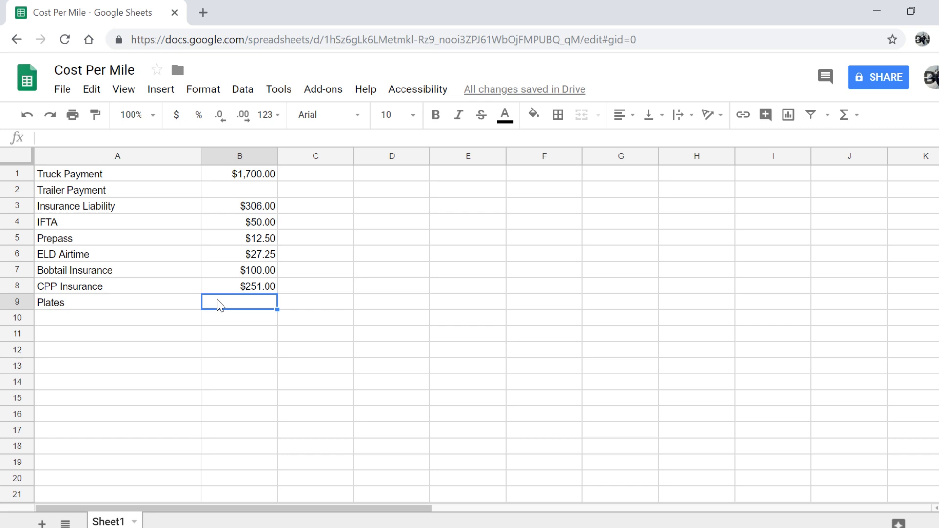
{"action": "type", "text": "100"}
{"action": "key", "text": "Return"}
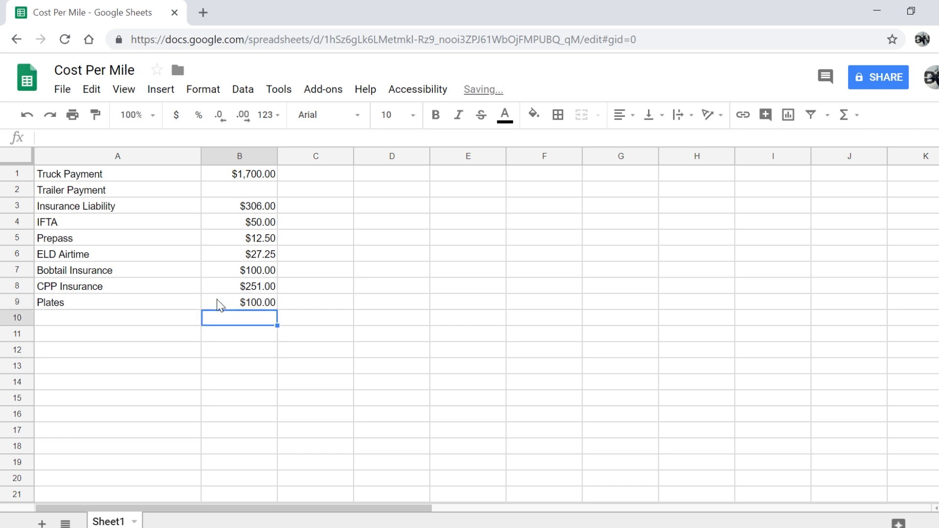
Add Permits at 50 in row 10
{"action": "left_click", "coordinate": [126, 319]}
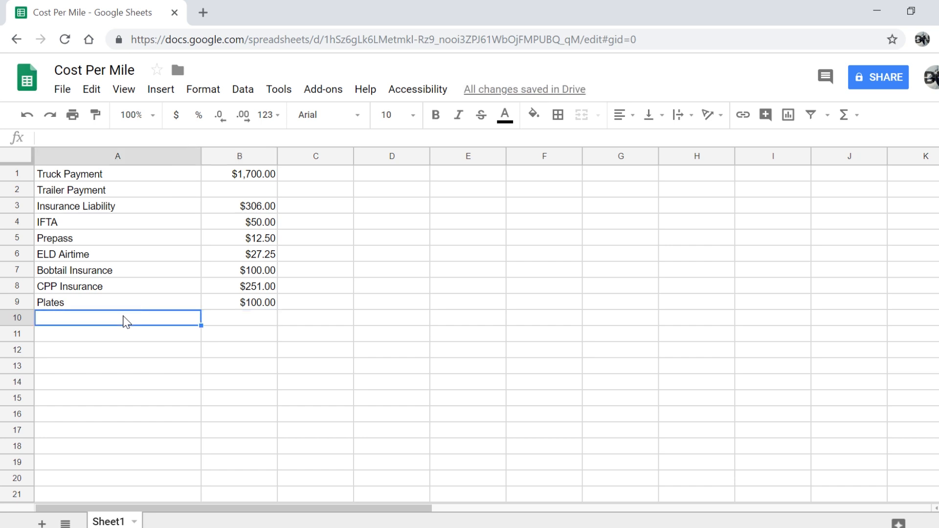
{"action": "type", "text": "Permits"}
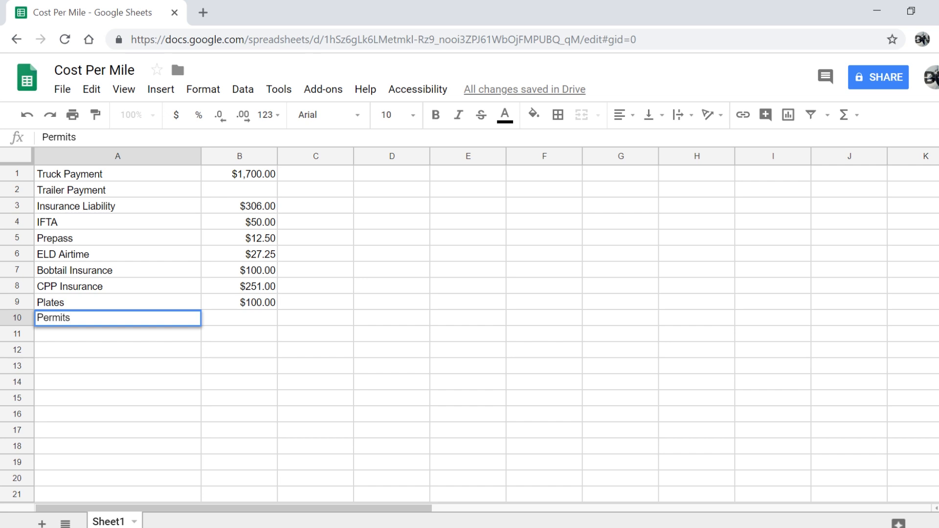
{"action": "key", "text": "Return"}
{"action": "left_click", "coordinate": [225, 318]}
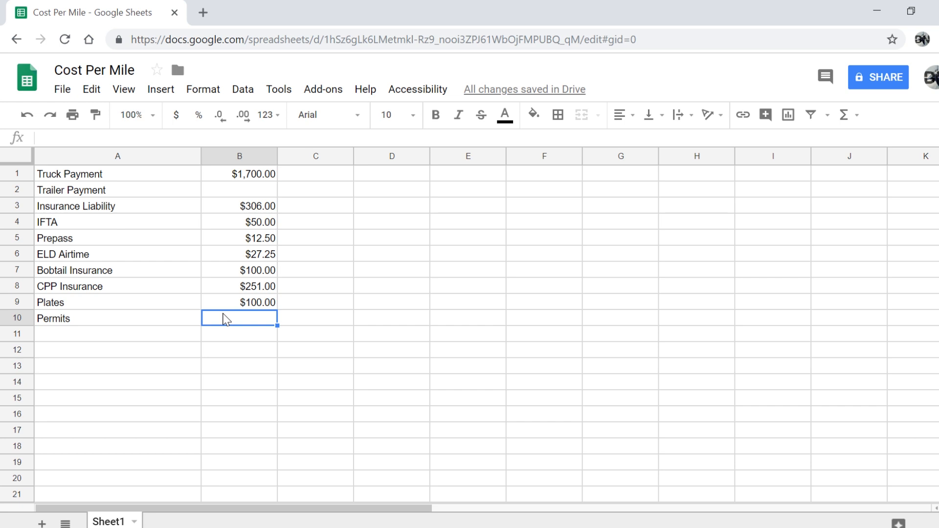
{"action": "type", "text": "50"}
{"action": "key", "text": "Return"}
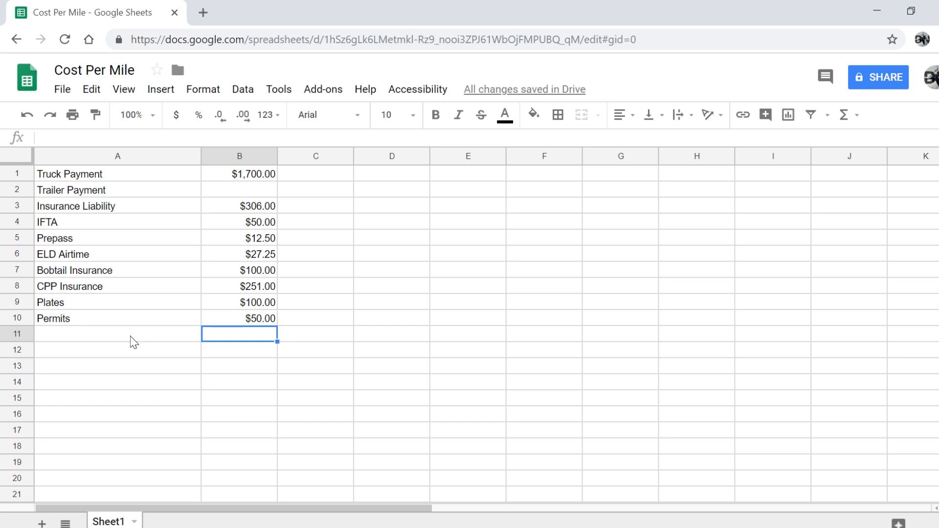
Move the expense block A1:B10 down two rows to A3:B12
{"action": "left_click", "coordinate": [106, 178]}
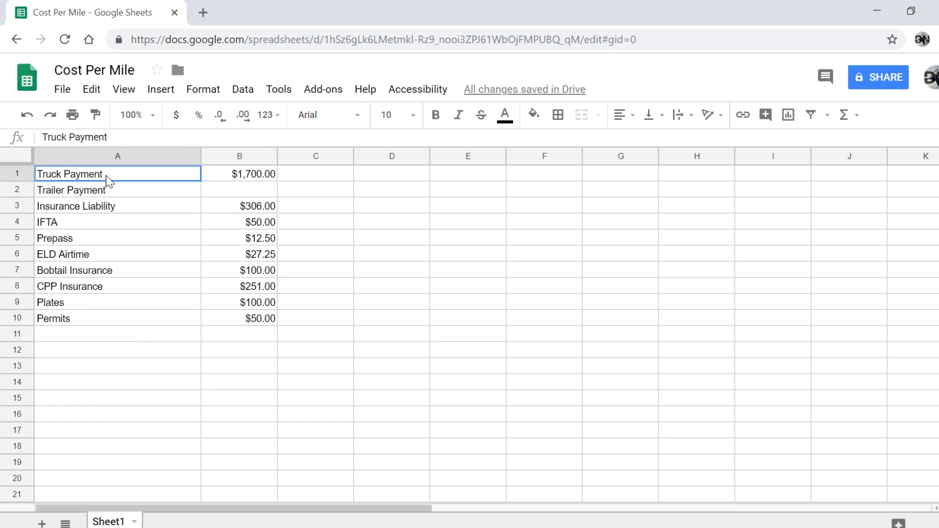
{"action": "left_click_drag", "start_coordinate": [106, 177], "coordinate": [269, 324]}
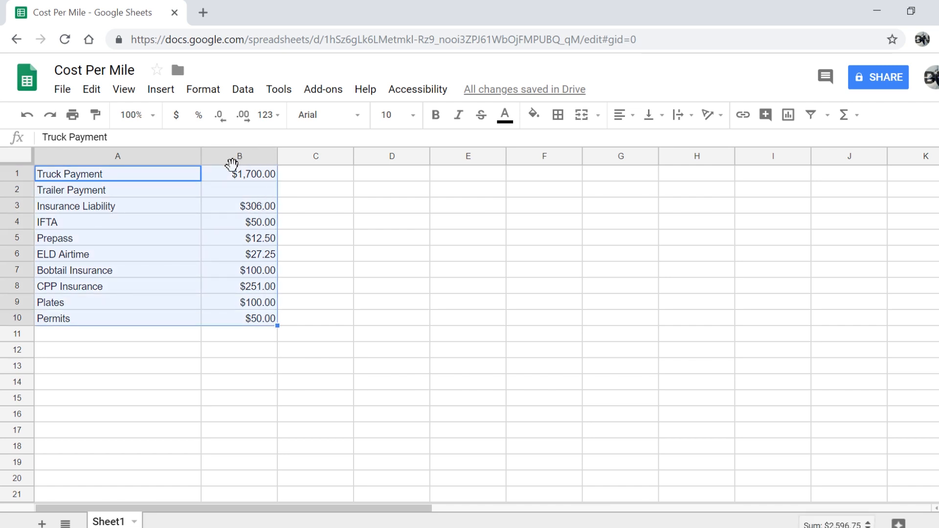
{"action": "left_click_drag", "start_coordinate": [231, 165], "coordinate": [238, 199]}
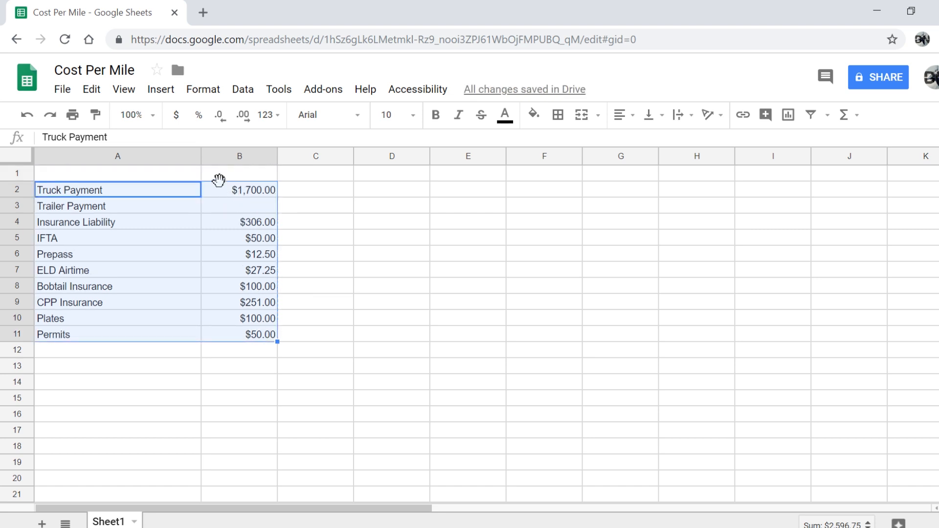
{"action": "left_click_drag", "start_coordinate": [219, 181], "coordinate": [219, 204]}
Enter the heading Fixed Cost's in cell A1
{"action": "left_click", "coordinate": [109, 175]}
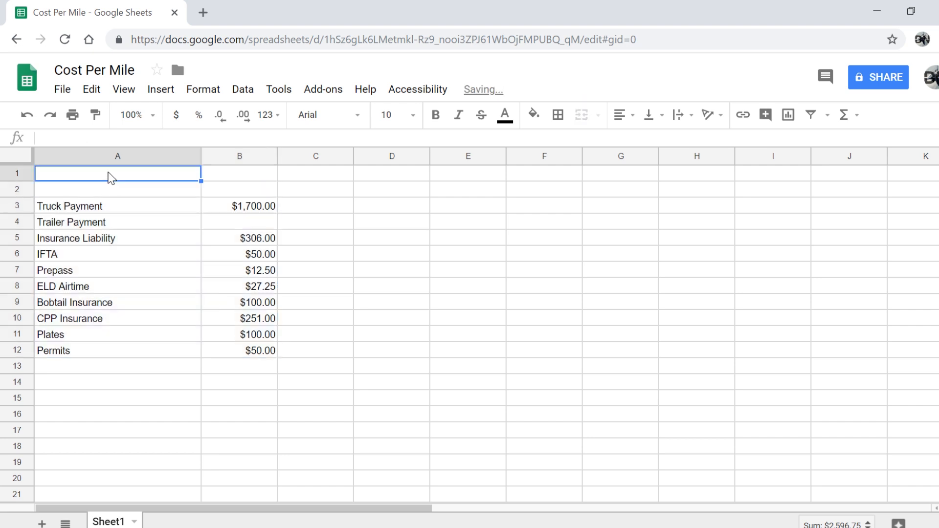
{"action": "type", "text": "Fixe"}
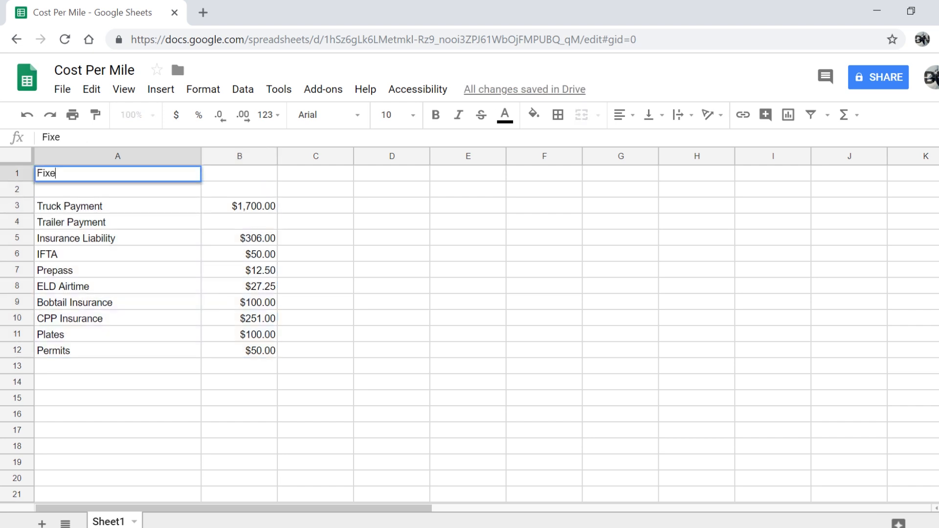
{"action": "type", "text": "d Cost's"}
{"action": "key", "text": "Return"}
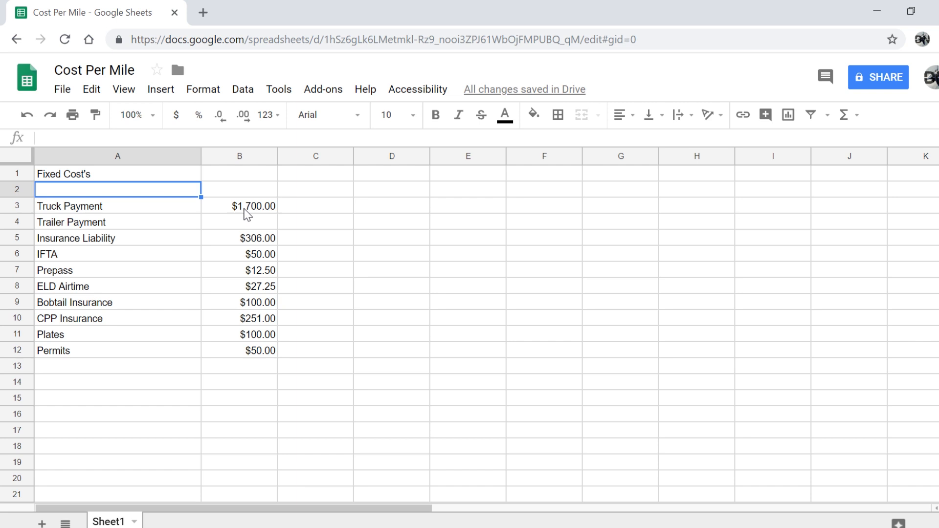
Set the Trailer Payment amount in B4 to 0
{"action": "left_click", "coordinate": [236, 386]}
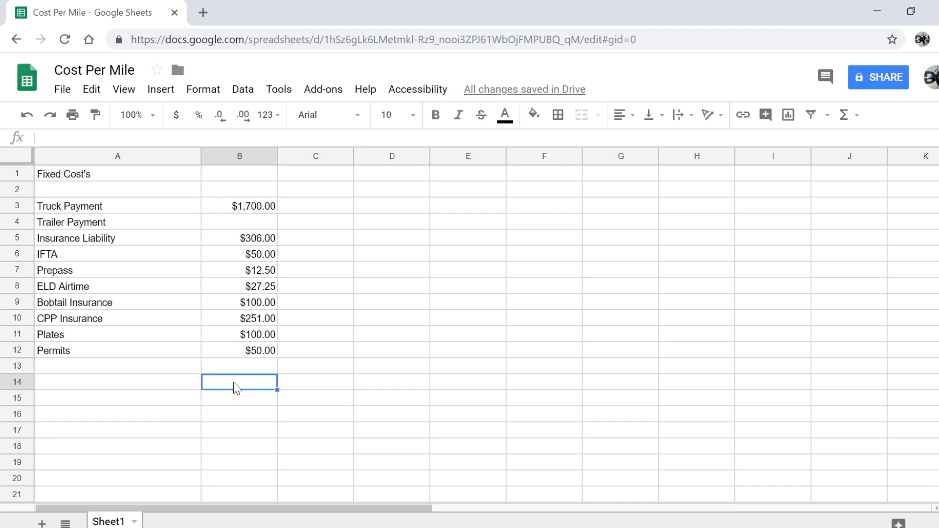
{"action": "left_click", "coordinate": [236, 224]}
{"action": "type", "text": "0"}
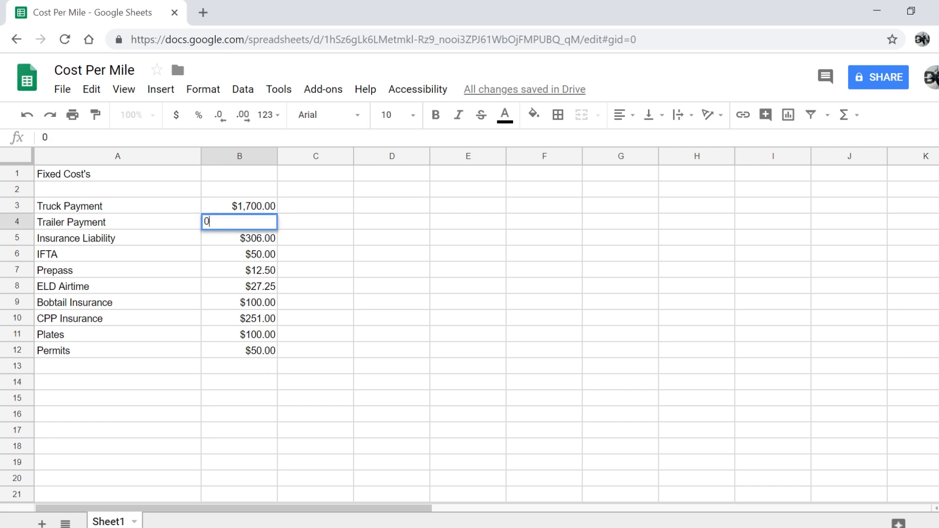
{"action": "key", "text": "Return"}
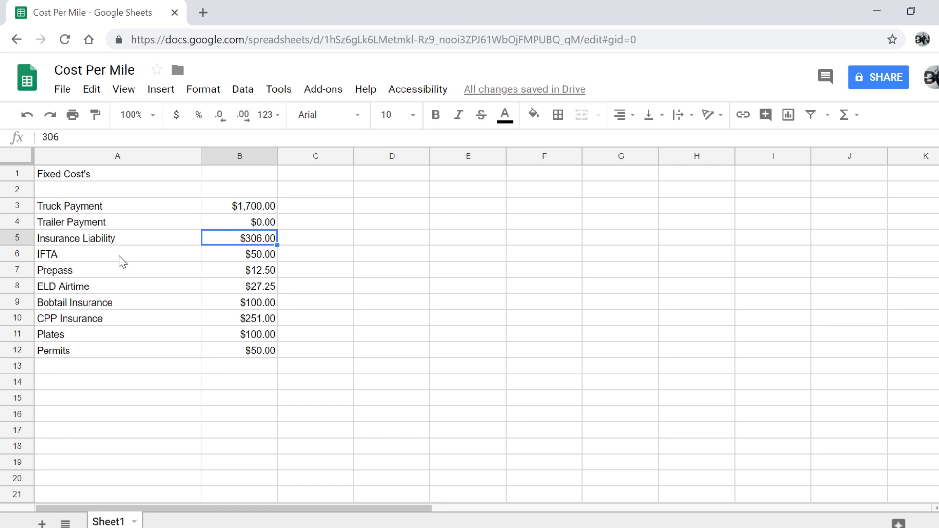
Enter 2700, 700, 900 and 75 in C3:C6 beside the first fixed costs
{"action": "left_click", "coordinate": [307, 212]}
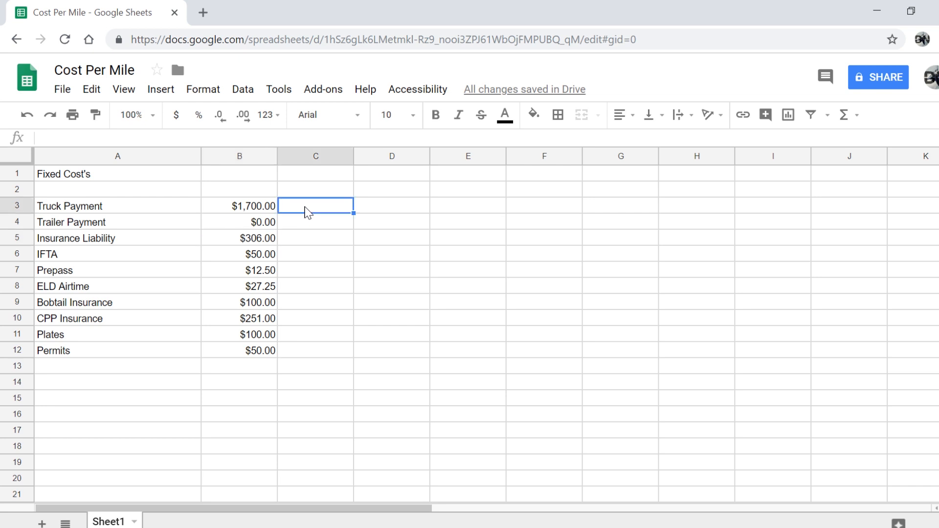
{"action": "type", "text": "2700"}
{"action": "key", "text": "Return"}
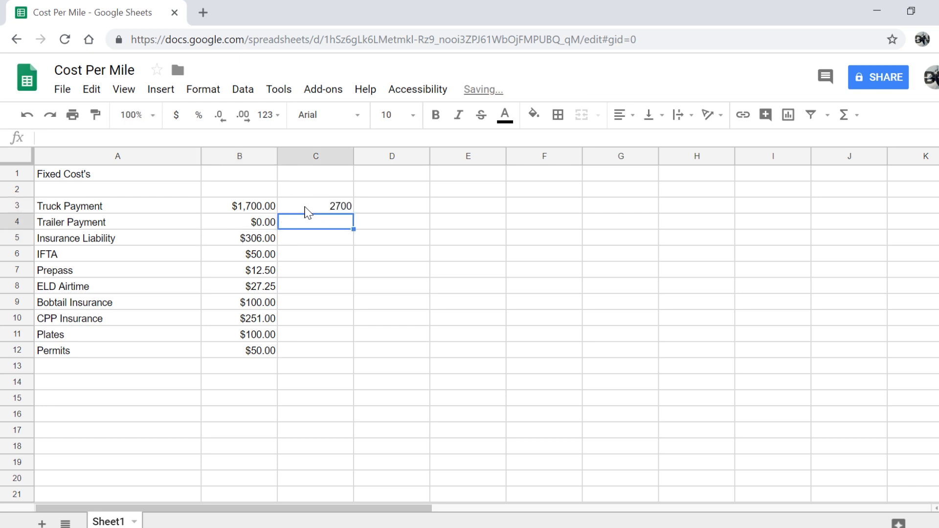
{"action": "type", "text": "600"}
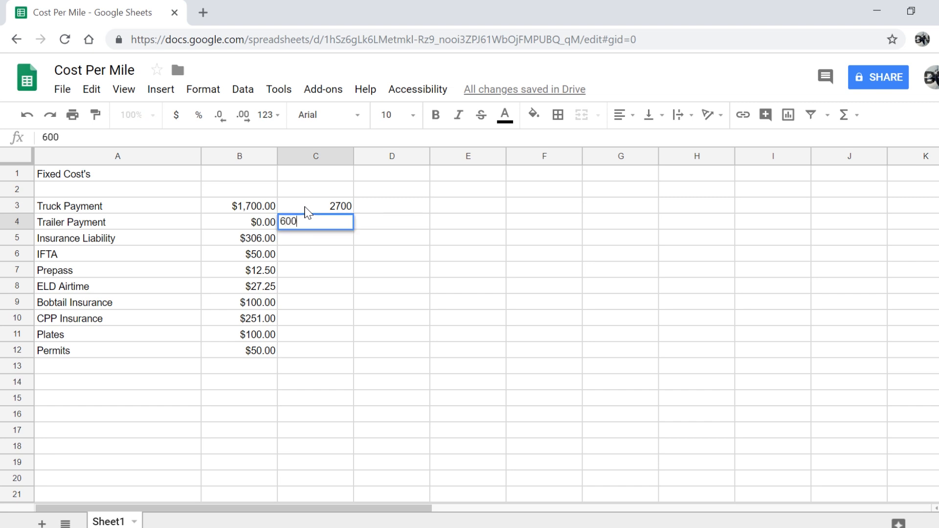
{"action": "key", "text": "BackSpace"}
{"action": "key", "text": "BackSpace"}
{"action": "key", "text": "BackSpace"}
{"action": "type", "text": "700"}
{"action": "key", "text": "Return"}
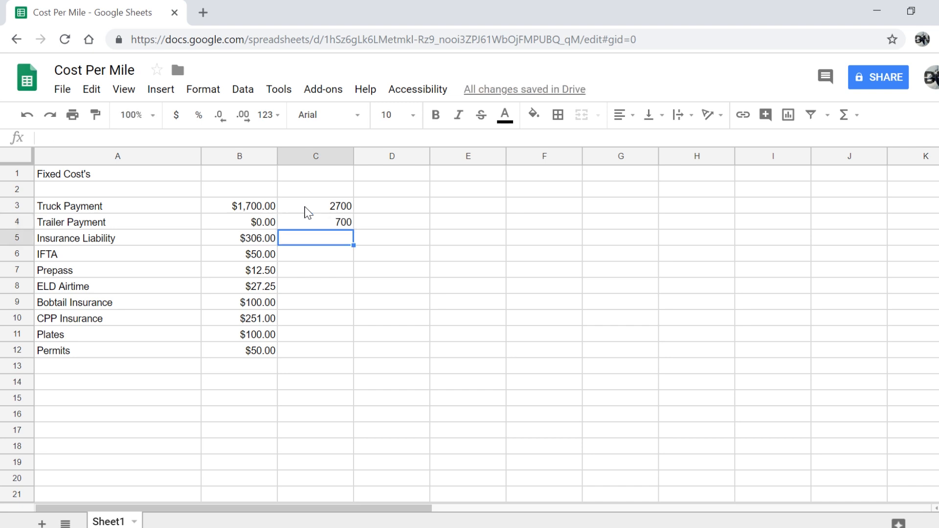
{"action": "type", "text": "900\\"}
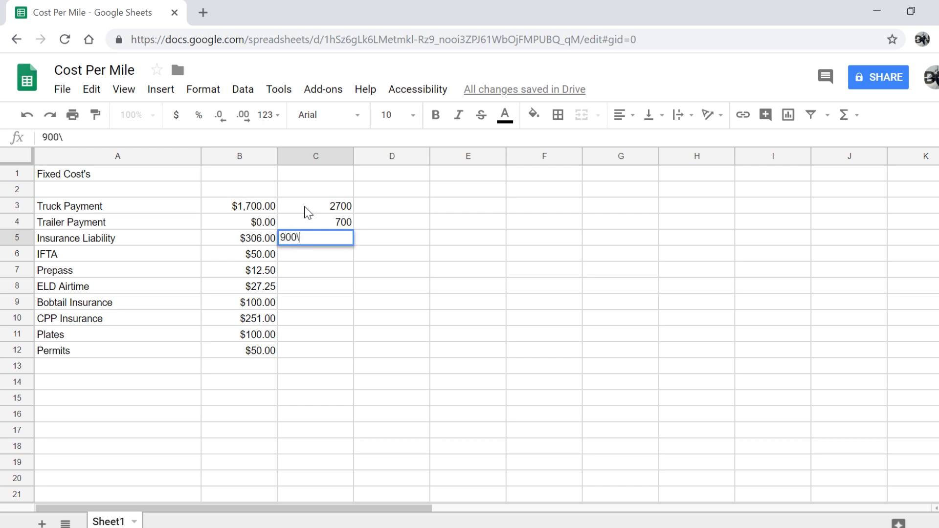
{"action": "key", "text": "Return"}
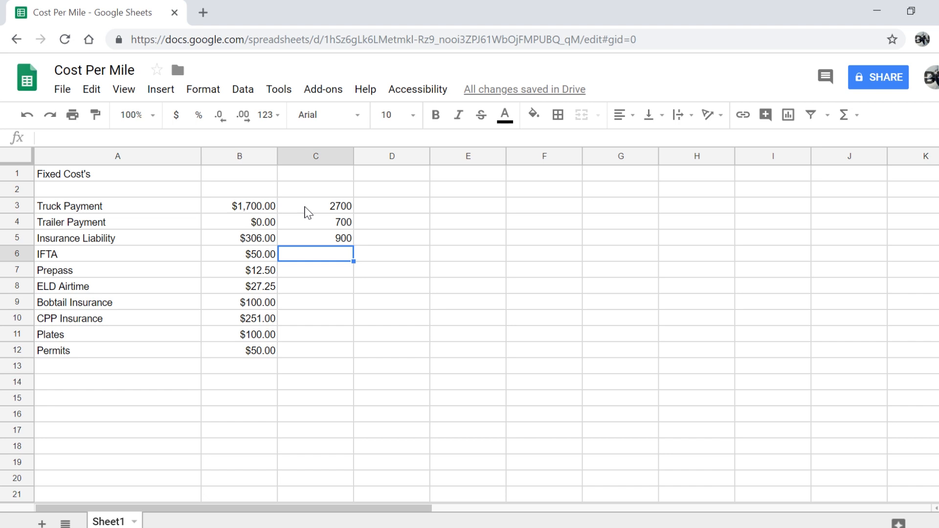
{"action": "type", "text": "75"}
{"action": "key", "text": "Return"}
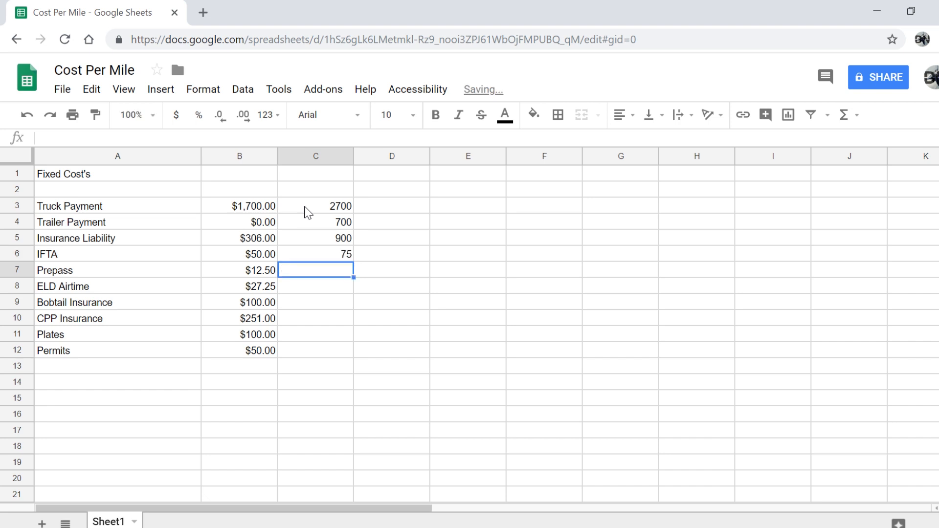
Enter 12.50, 27.25, 100, 251, 100 and 50 in C7:C12
{"action": "type", "text": "12"}
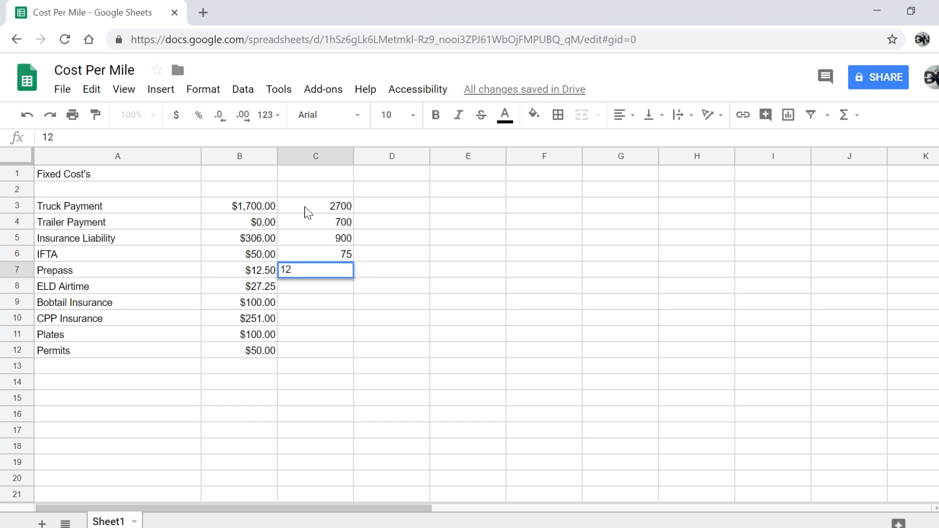
{"action": "type", "text": ".50"}
{"action": "key", "text": "Return"}
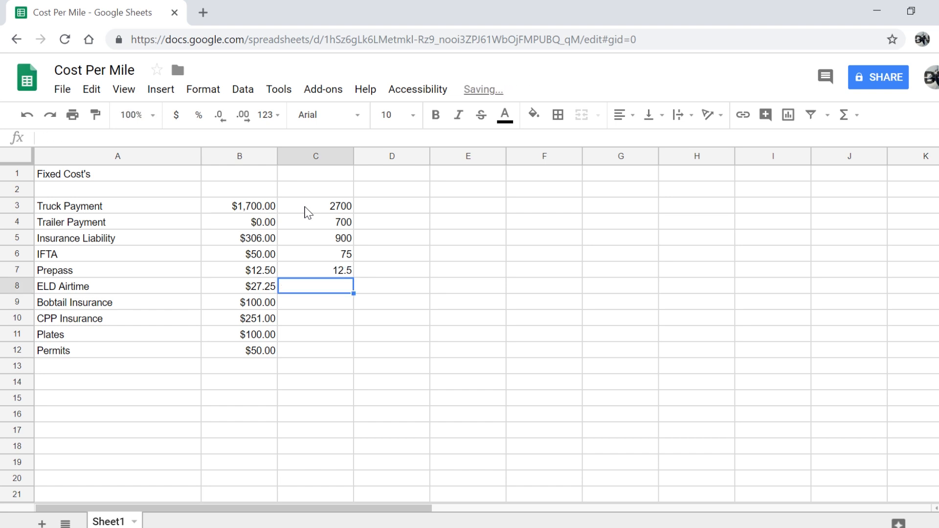
{"action": "type", "text": "2"}
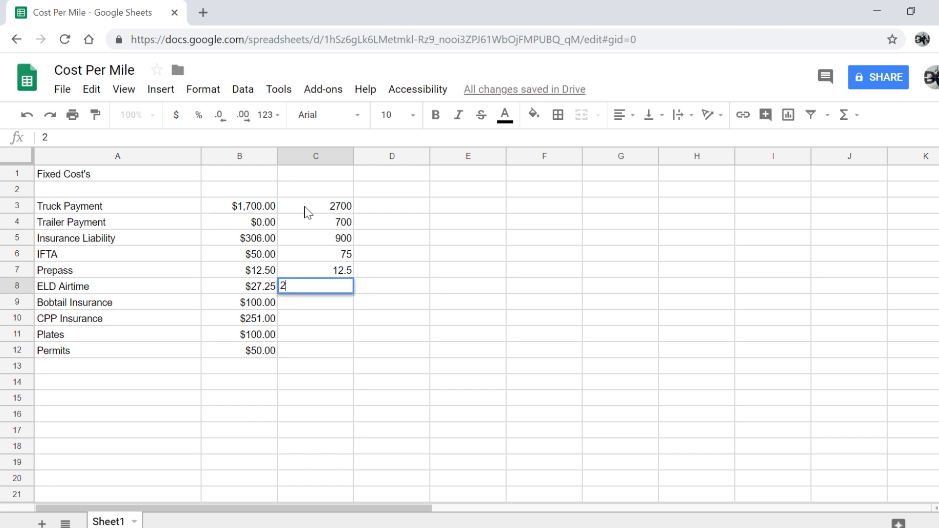
{"action": "type", "text": "7.25"}
{"action": "key", "text": "Return"}
{"action": "type", "text": "100"}
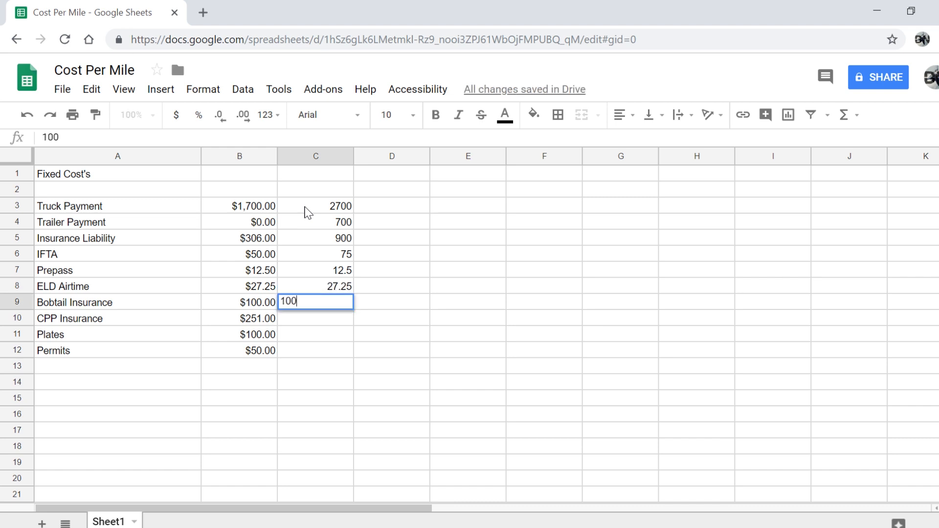
{"action": "key", "text": "Return"}
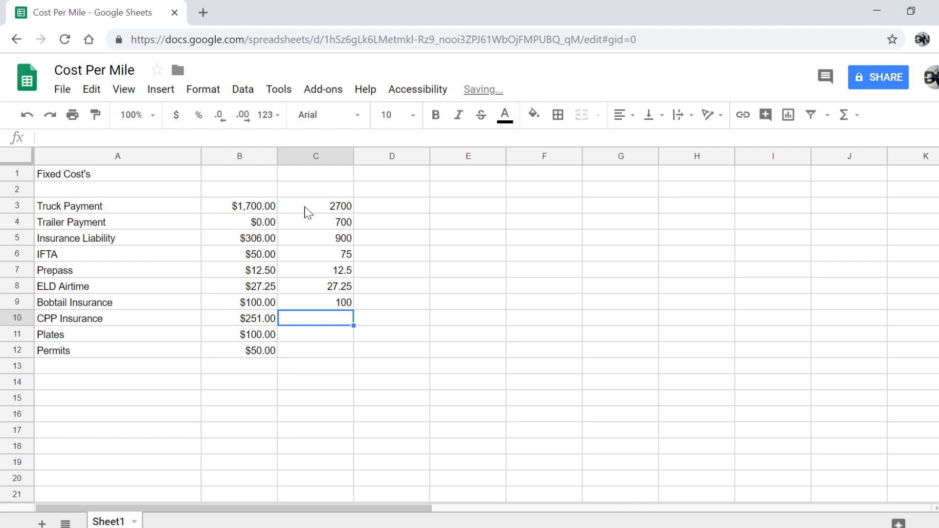
{"action": "type", "text": "251"}
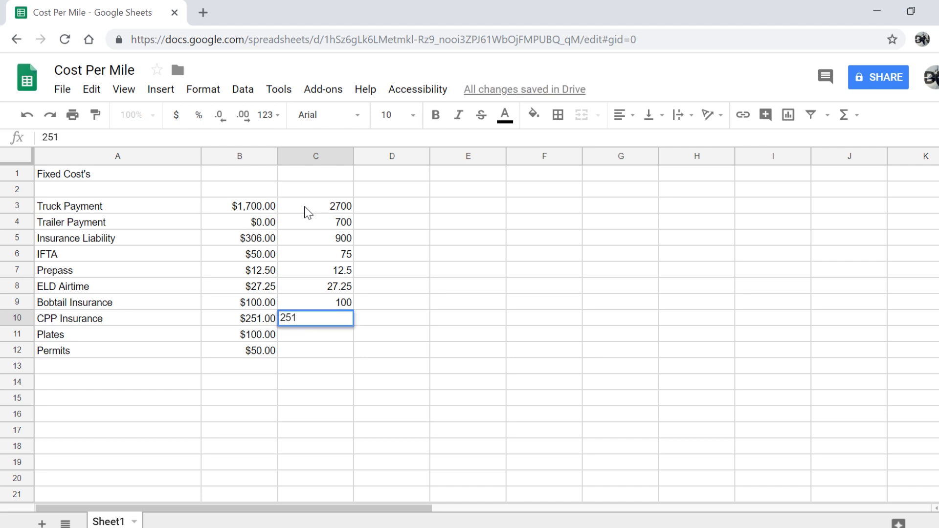
{"action": "key", "text": "Return"}
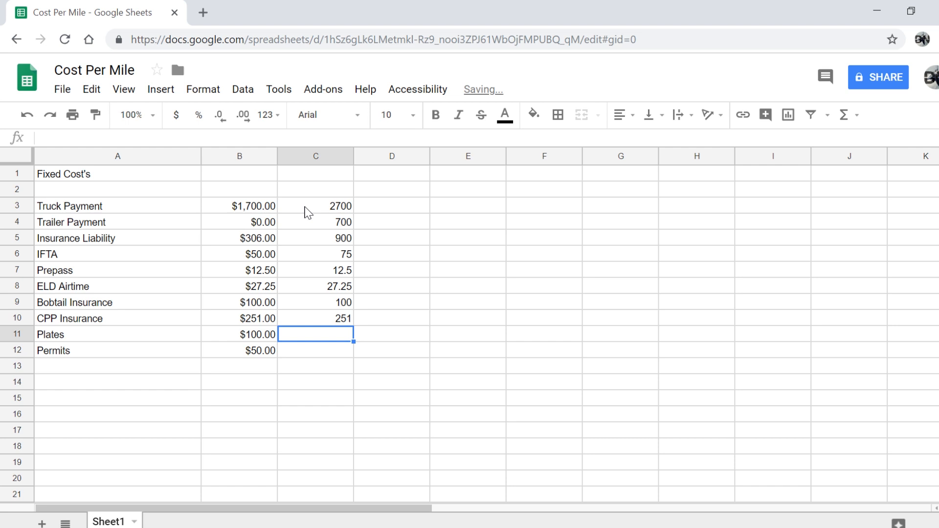
{"action": "type", "text": "100"}
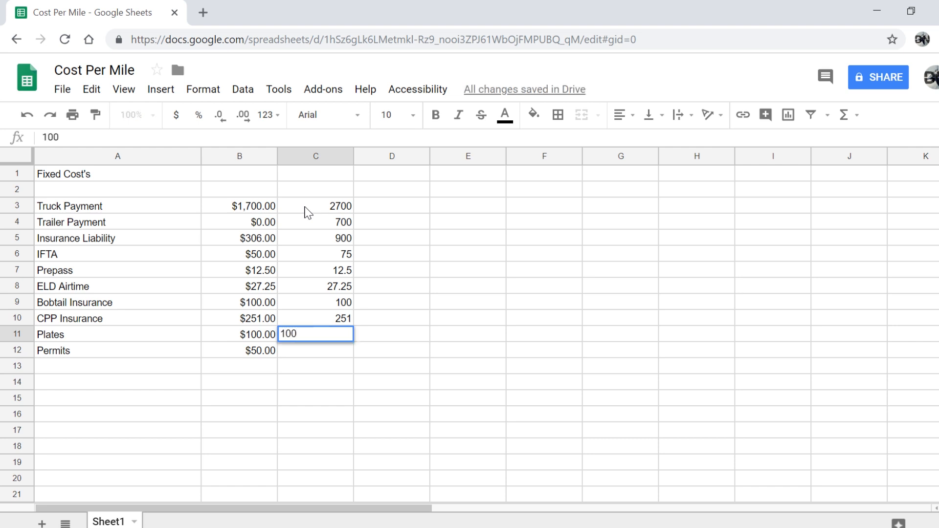
{"action": "key", "text": "Return"}
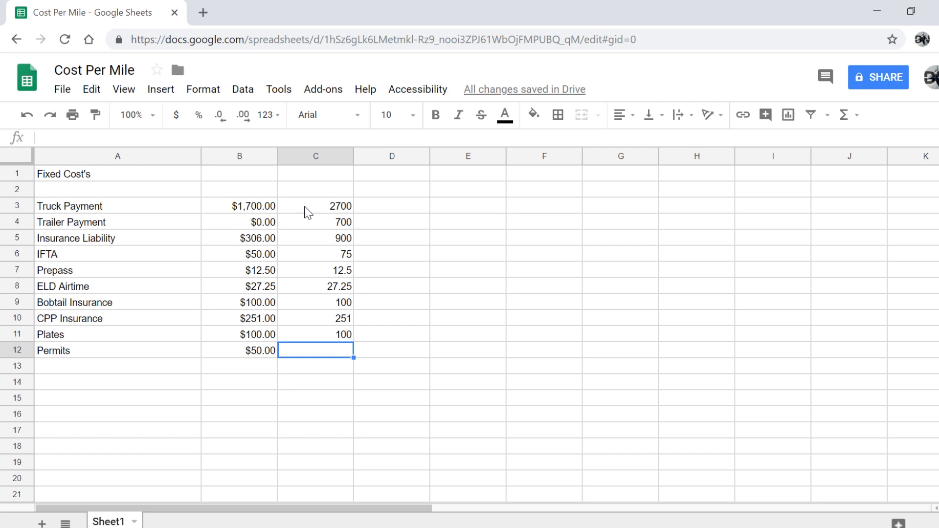
{"action": "type", "text": "50"}
{"action": "key", "text": "Return"}
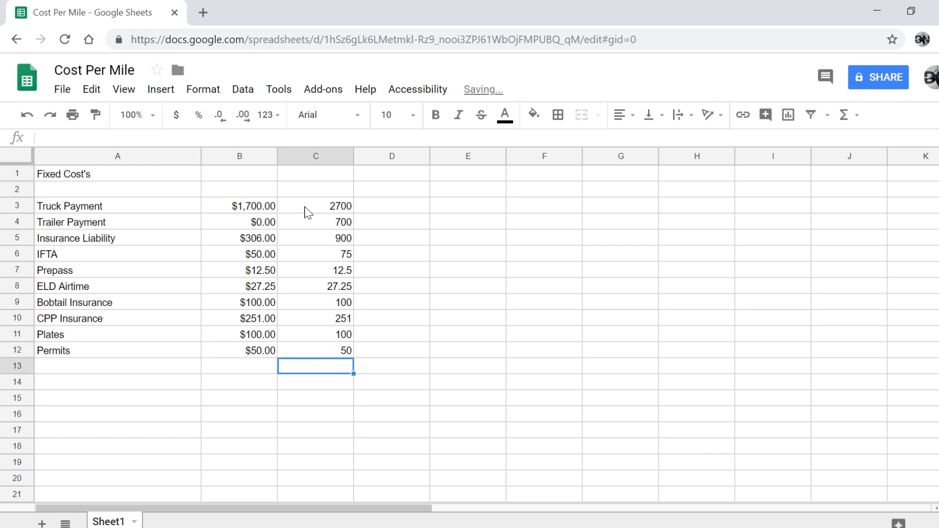
Format C3:C12 as dollar currency and begin a formula in B13
{"action": "right_click", "coordinate": [307, 212]}
{"action": "left_click", "coordinate": [264, 417]}
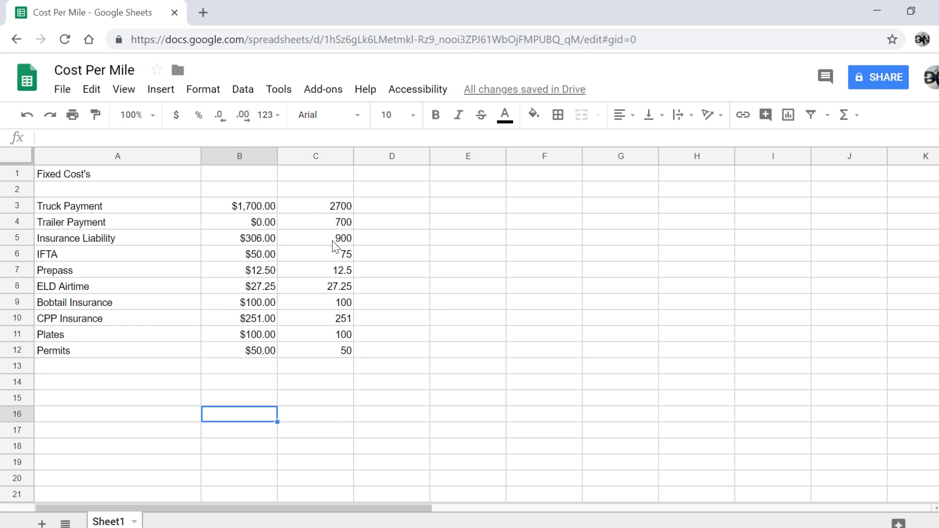
{"action": "left_click_drag", "start_coordinate": [309, 354], "coordinate": [323, 211]}
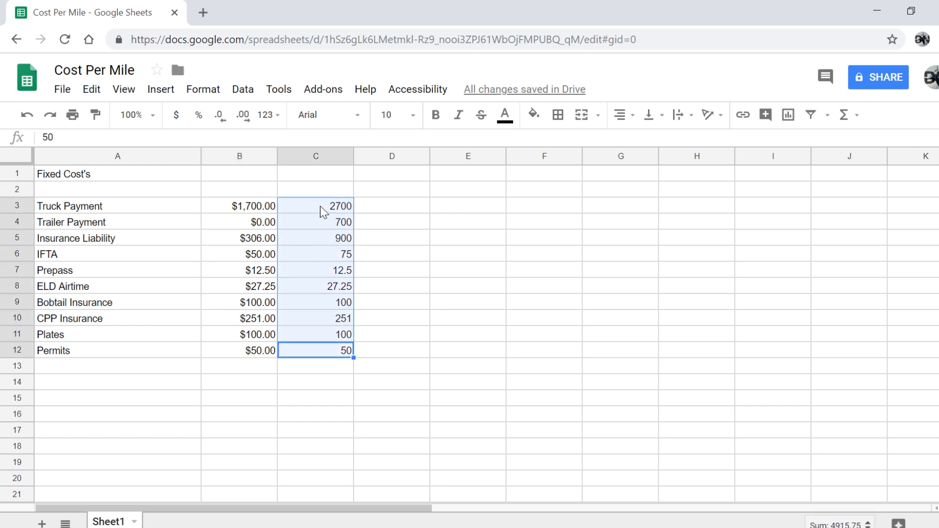
{"action": "left_click", "coordinate": [176, 115]}
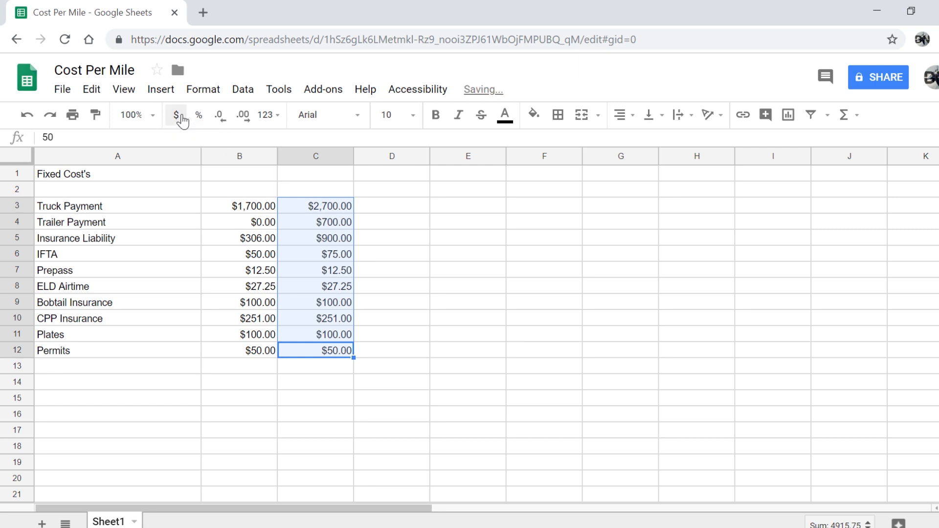
{"action": "left_click", "coordinate": [315, 368]}
{"action": "left_click", "coordinate": [268, 370]}
{"action": "type", "text": "="}
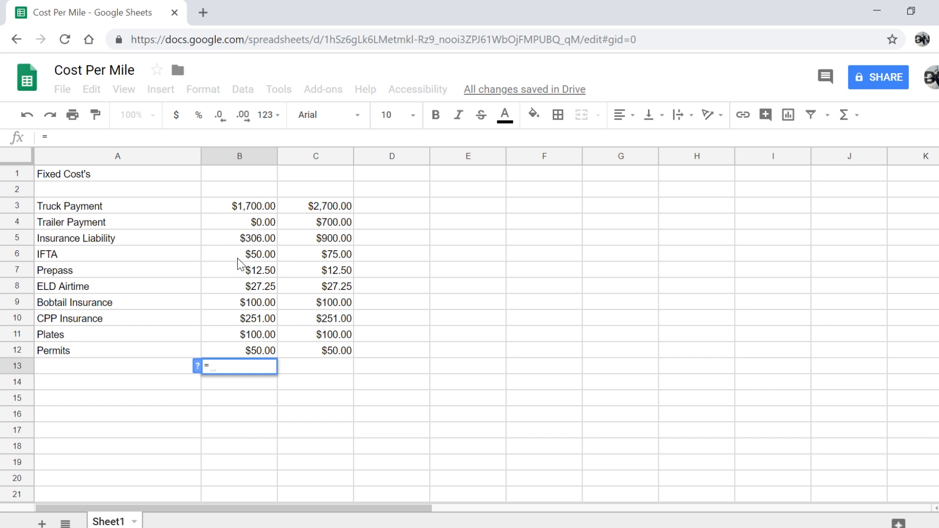
{"action": "left_click", "coordinate": [234, 208]}
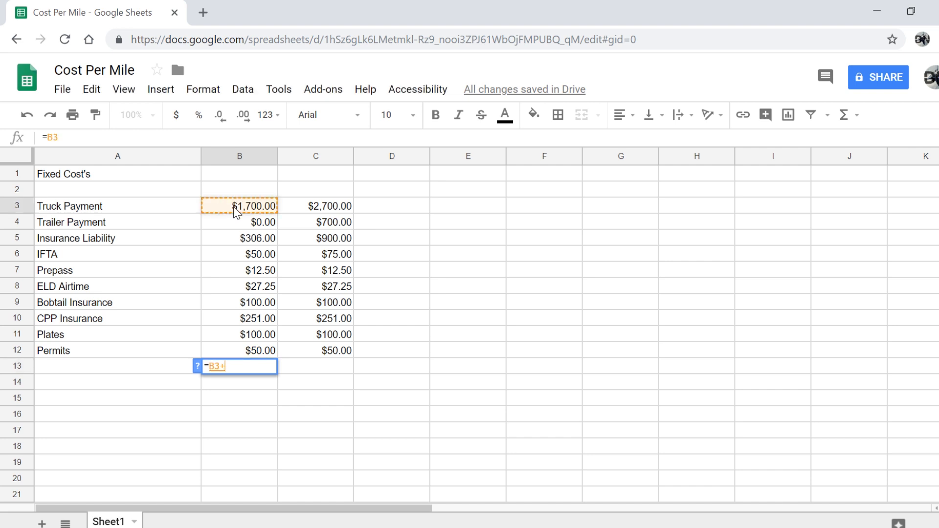
{"action": "type", "text": "+"}
{"action": "key", "text": "BackSpace"}
{"action": "key", "text": "BackSpace"}
{"action": "key", "text": "BackSpace"}
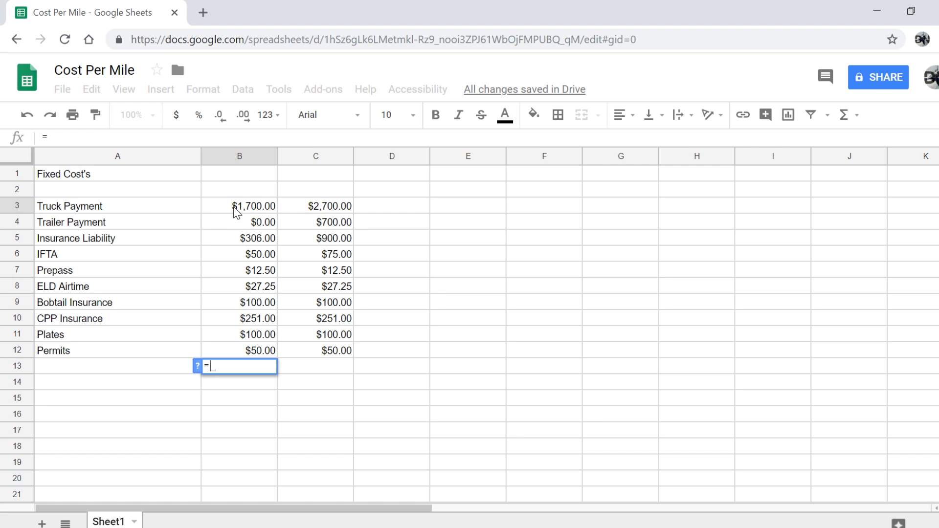
{"action": "left_click", "coordinate": [234, 208]}
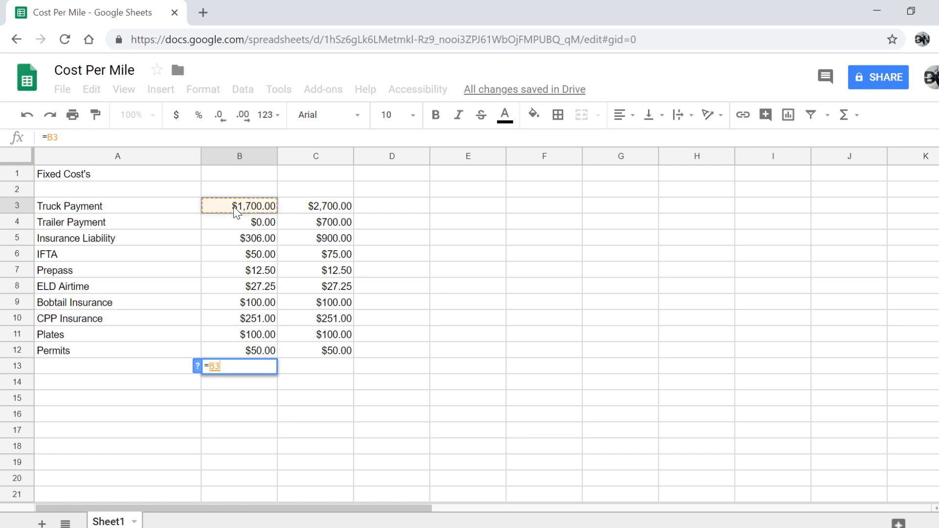
{"action": "type", "text": "+"}
{"action": "left_click", "coordinate": [237, 240]}
{"action": "key", "text": "Return"}
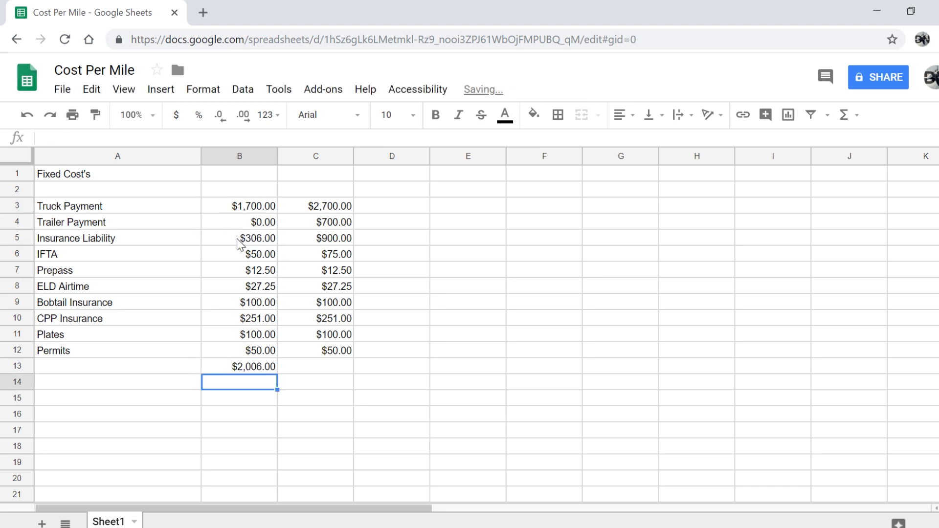
{"action": "left_click", "coordinate": [233, 370]}
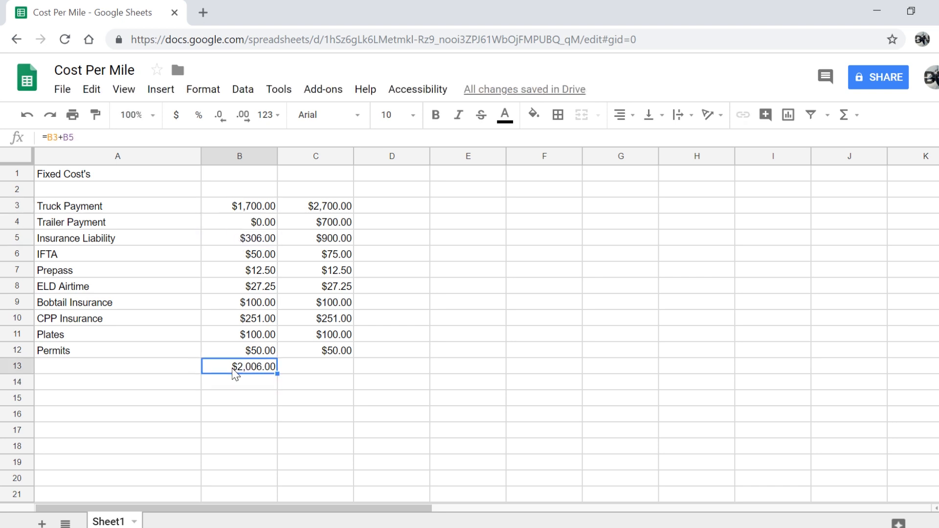
{"action": "key", "text": "Delete"}
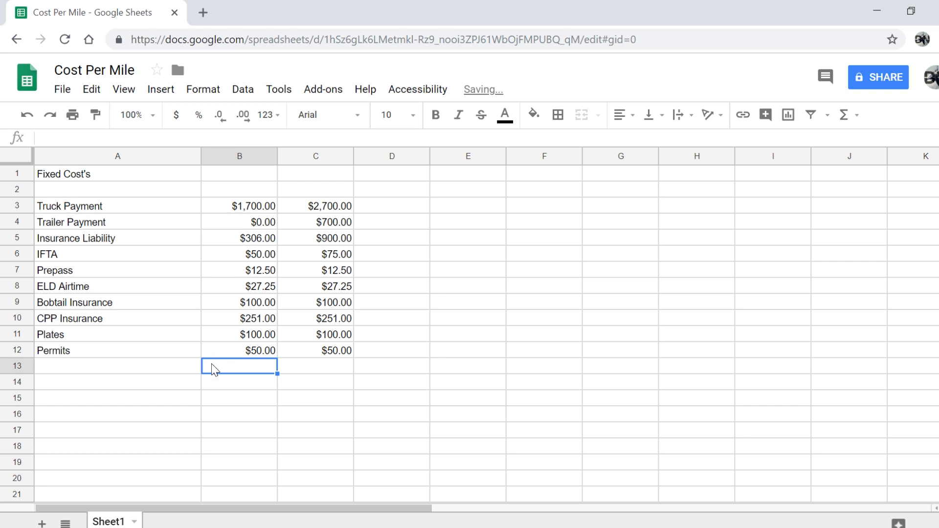
Enter =sum(B3:B12) in B13, correcting the stray slash and parenthesis
{"action": "type", "text": "="}
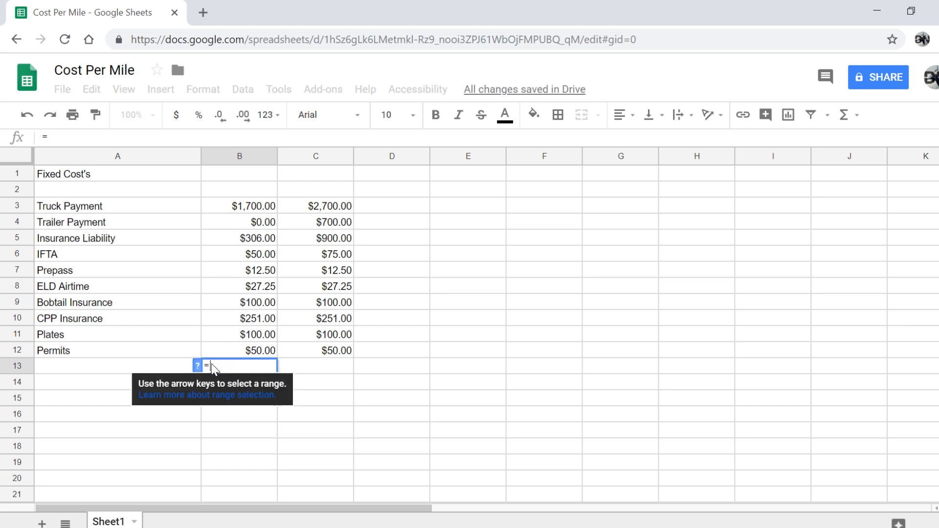
{"action": "type", "text": "sum"}
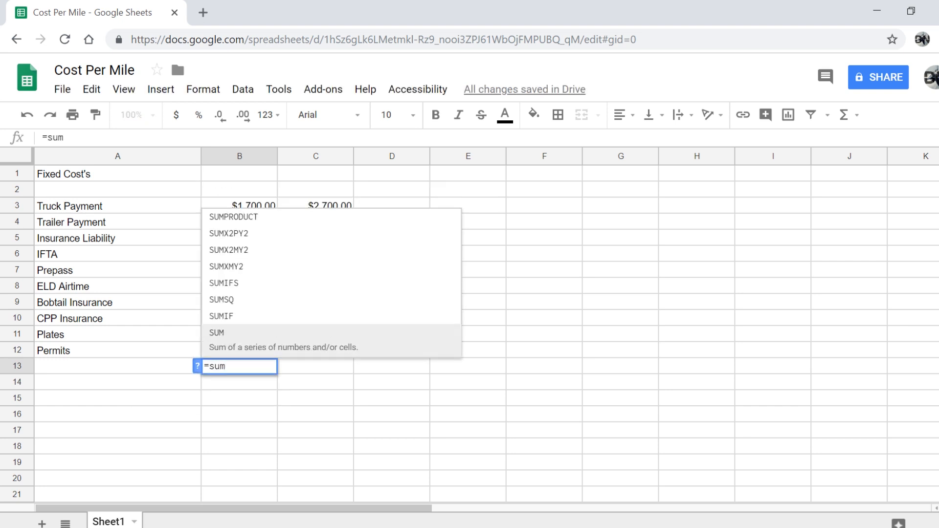
{"action": "type", "text": "/(B3:B12)"}
{"action": "right_click", "coordinate": [231, 366]}
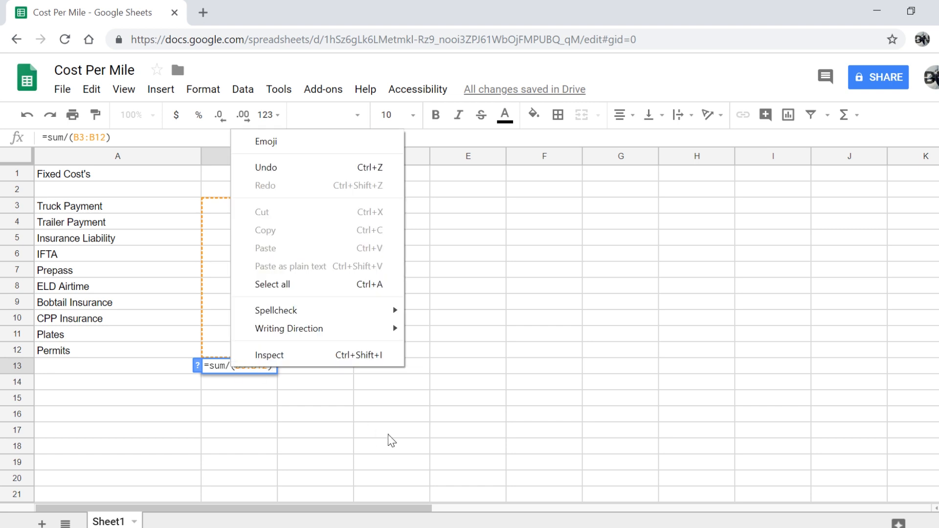
{"action": "left_click", "coordinate": [230, 366]}
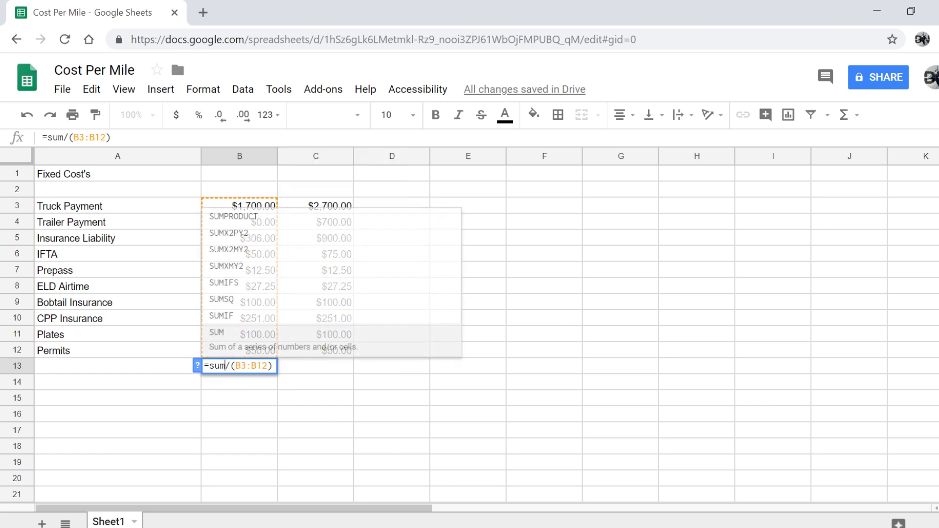
{"action": "key", "text": "BackSpace"}
{"action": "key", "text": "Delete"}
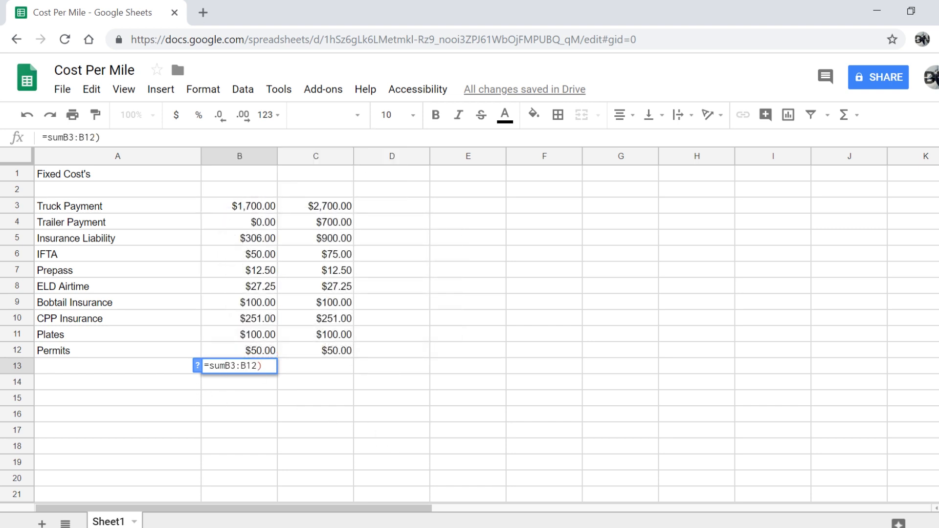
{"action": "type", "text": "("}
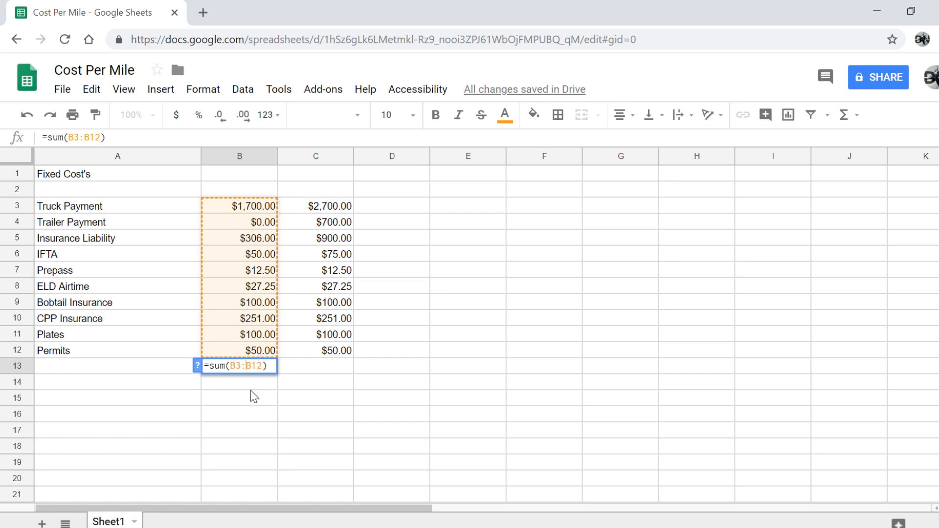
{"action": "key", "text": "Return"}
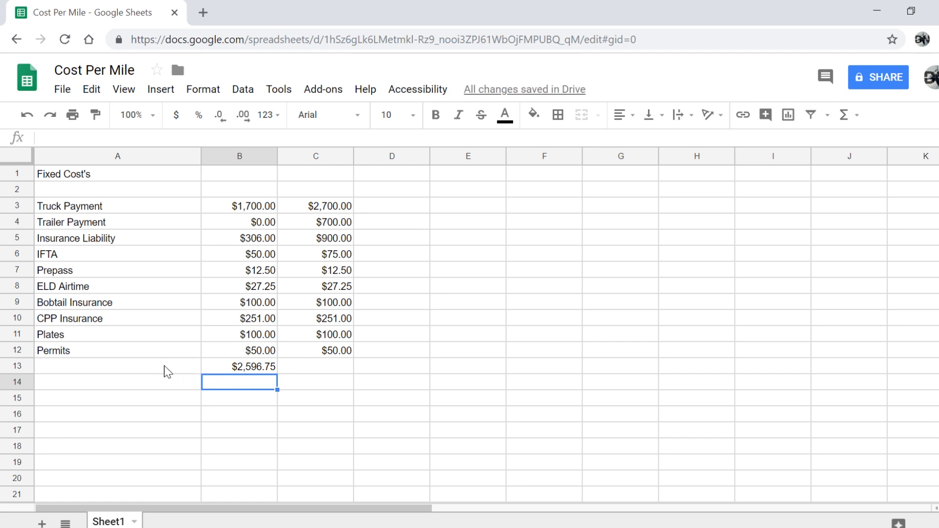
Move the $2,596.75 total down to B14 and label A14 'Total Fixed Costs'
{"action": "left_click", "coordinate": [251, 367]}
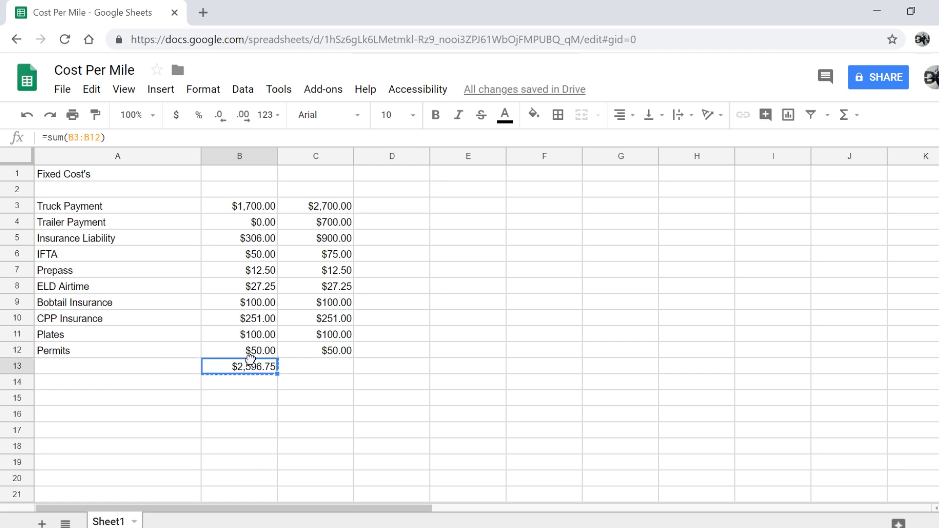
{"action": "left_click_drag", "start_coordinate": [278, 374], "coordinate": [254, 382]}
{"action": "left_click", "coordinate": [153, 382]}
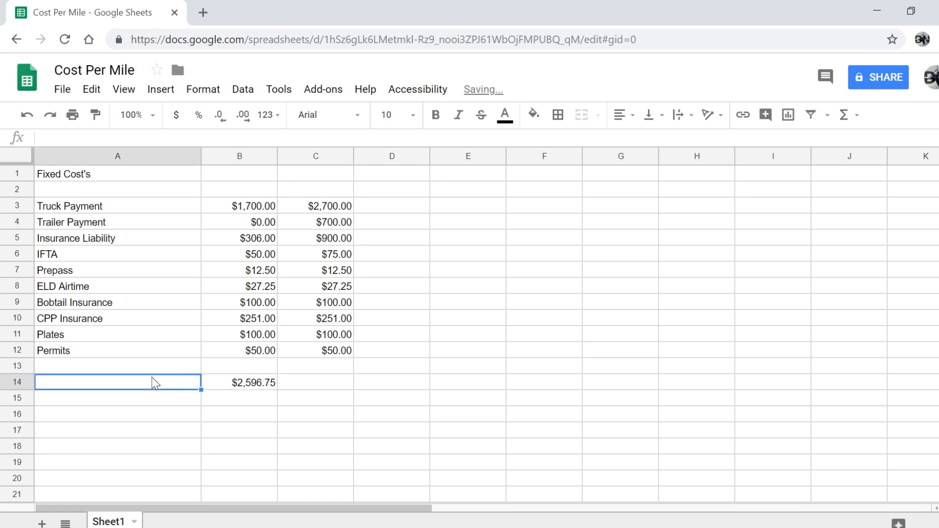
{"action": "type", "text": "Total"}
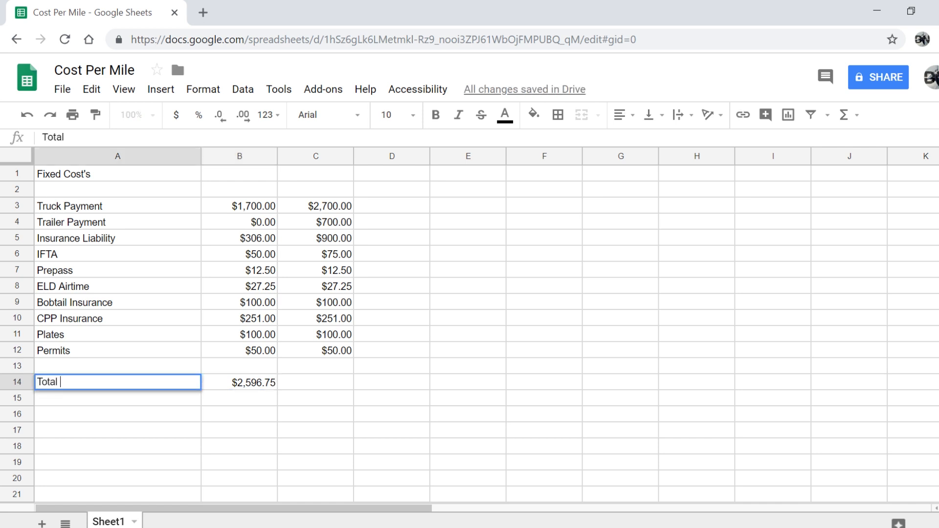
{"action": "type", "text": " Fixed Costs"}
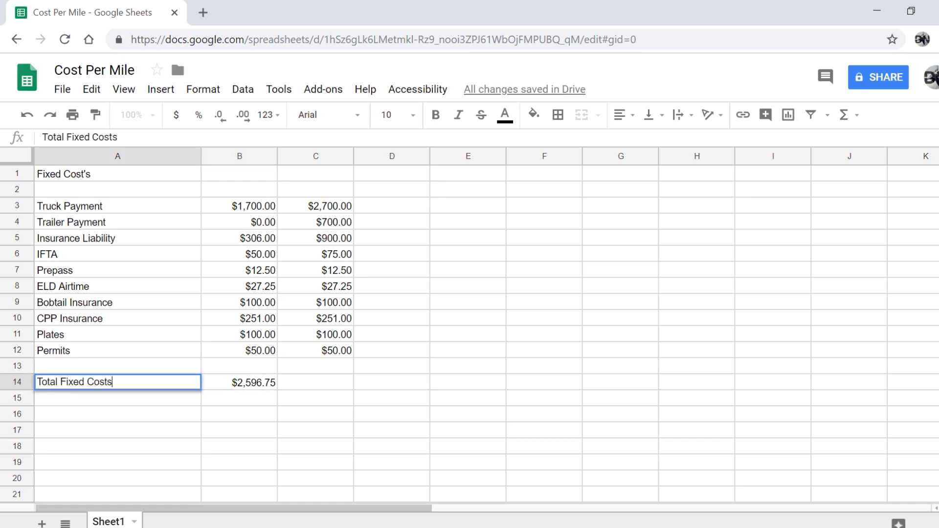
{"action": "key", "text": "Return"}
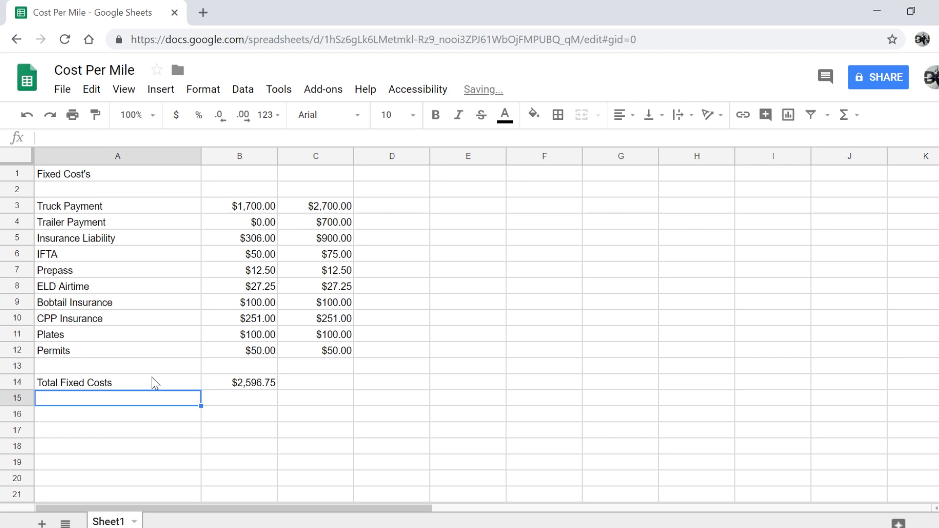
{"action": "left_click", "coordinate": [293, 389]}
Rebuild C14's total as =sum(C3:C12) after clearing the first suggested formula
{"action": "type", "text": "="}
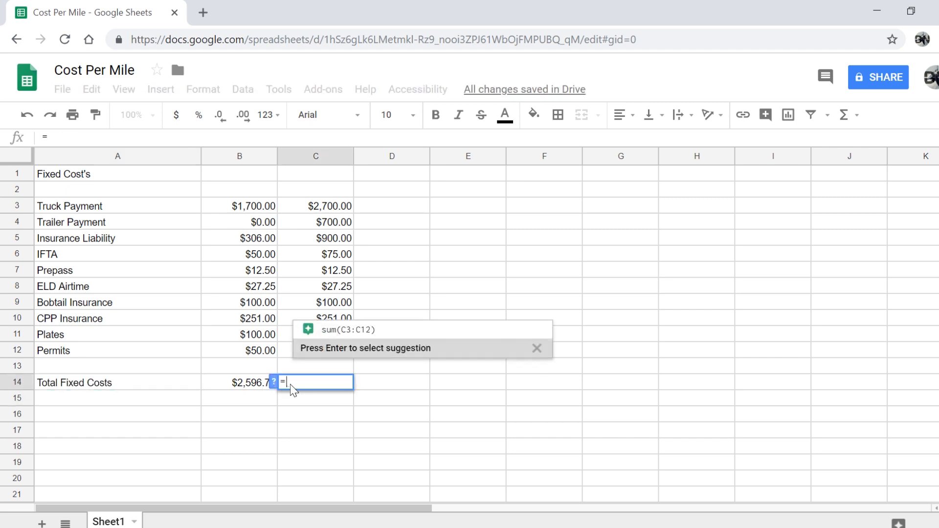
{"action": "left_click", "coordinate": [372, 332]}
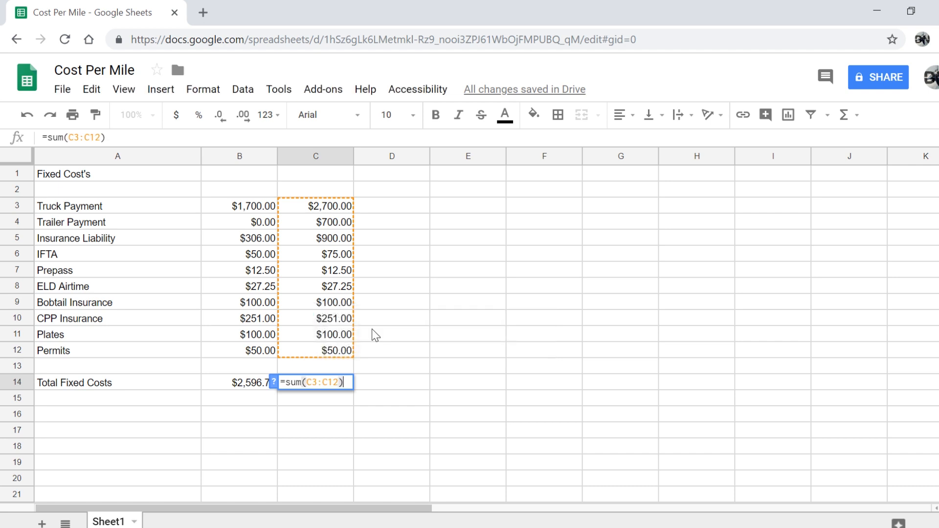
{"action": "key", "text": "Return"}
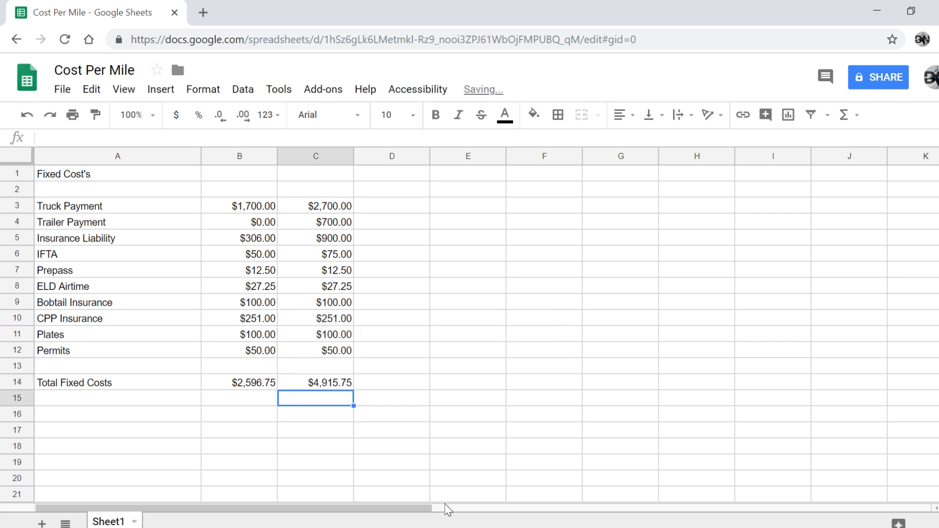
{"action": "key", "text": "Up"}
{"action": "key", "text": "Delete"}
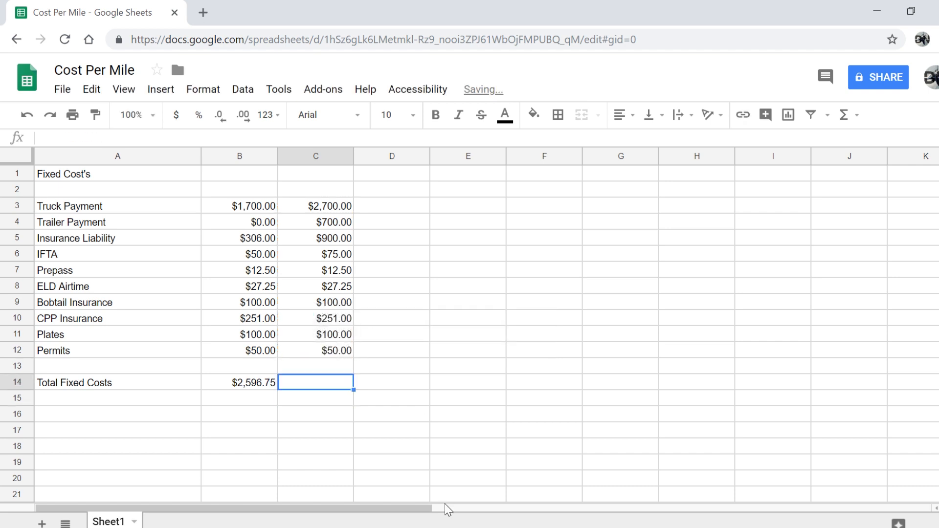
{"action": "type", "text": "=su"}
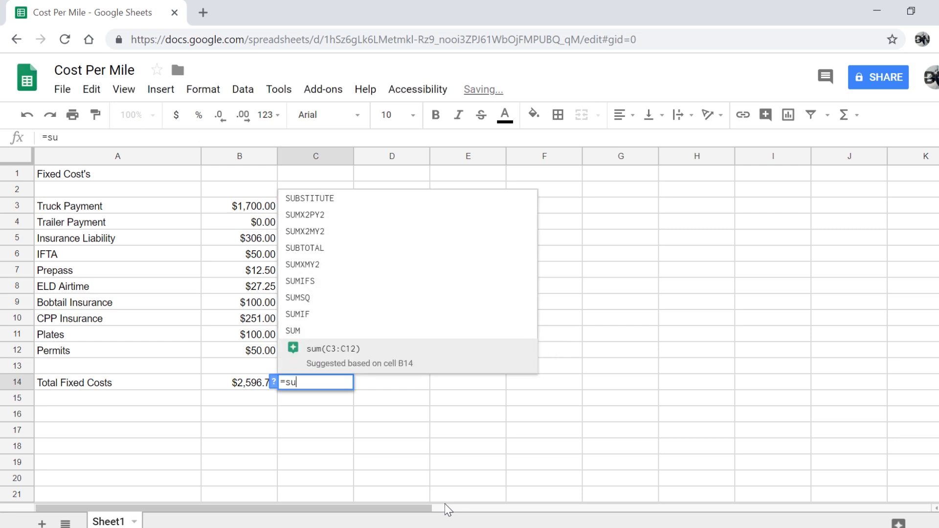
{"action": "type", "text": "m("}
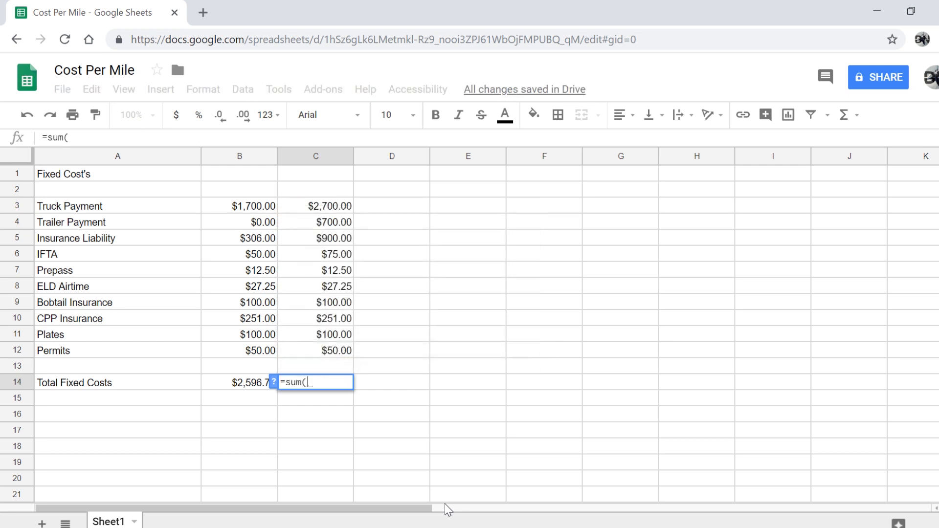
{"action": "left_click", "coordinate": [319, 206]}
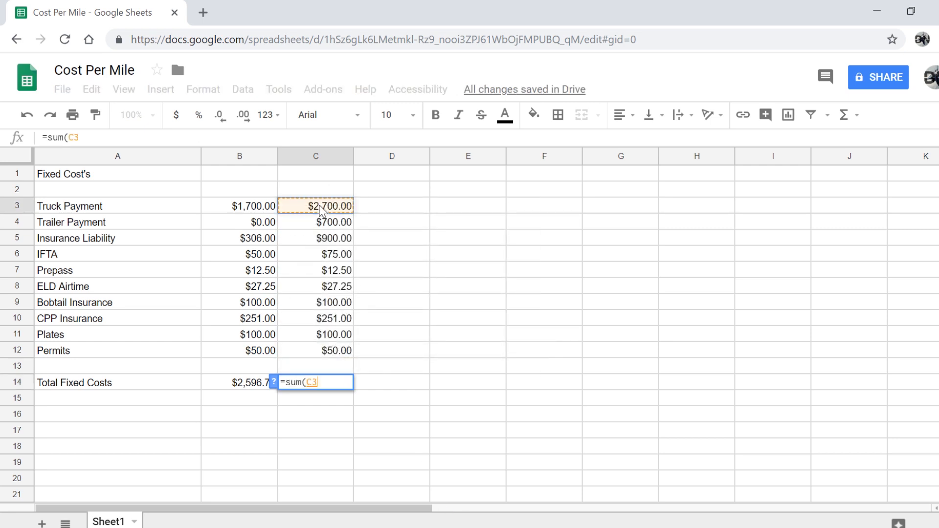
{"action": "type", "text": ":"}
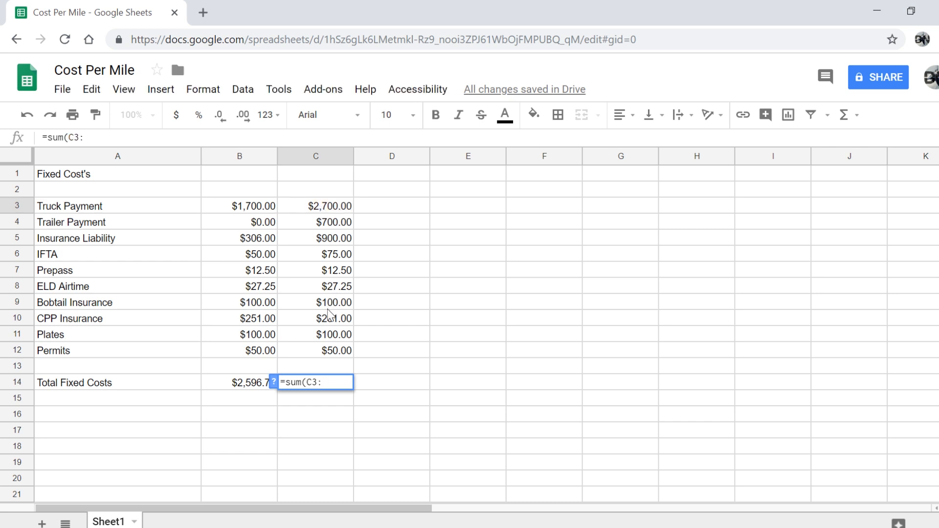
{"action": "left_click", "coordinate": [329, 354]}
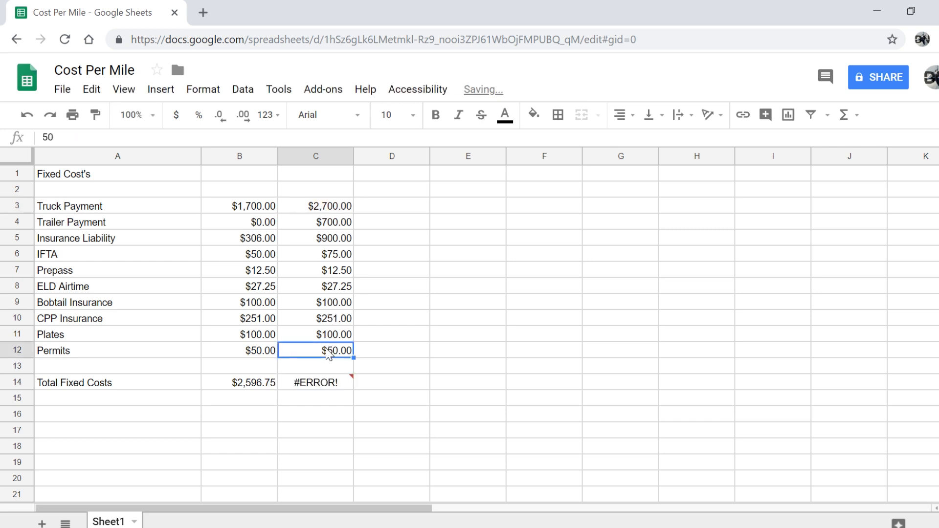
Fix the parse error in C14's range end so it sums C3:C12 to $4,915.75
{"action": "left_click", "coordinate": [330, 385]}
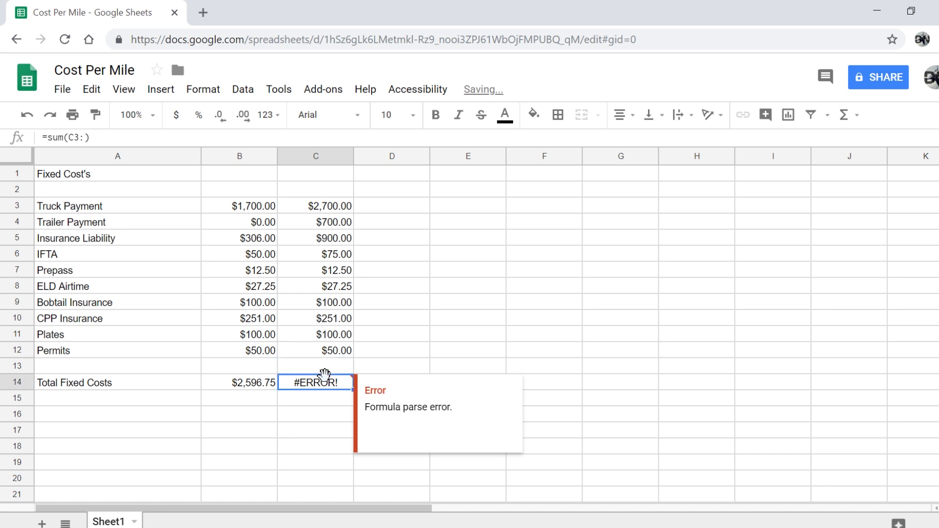
{"action": "double_click", "coordinate": [329, 387]}
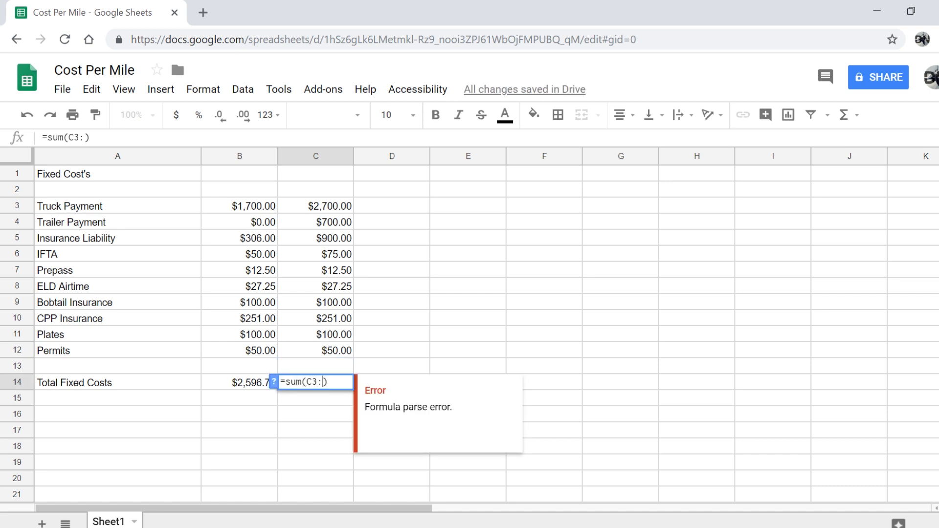
{"action": "type", "text": "C!"}
{"action": "key", "text": "Return"}
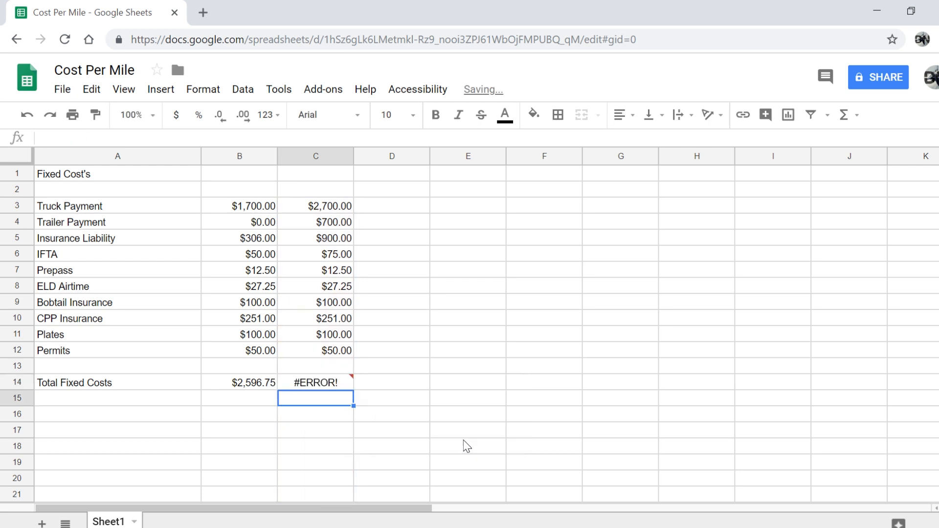
{"action": "left_click", "coordinate": [317, 386]}
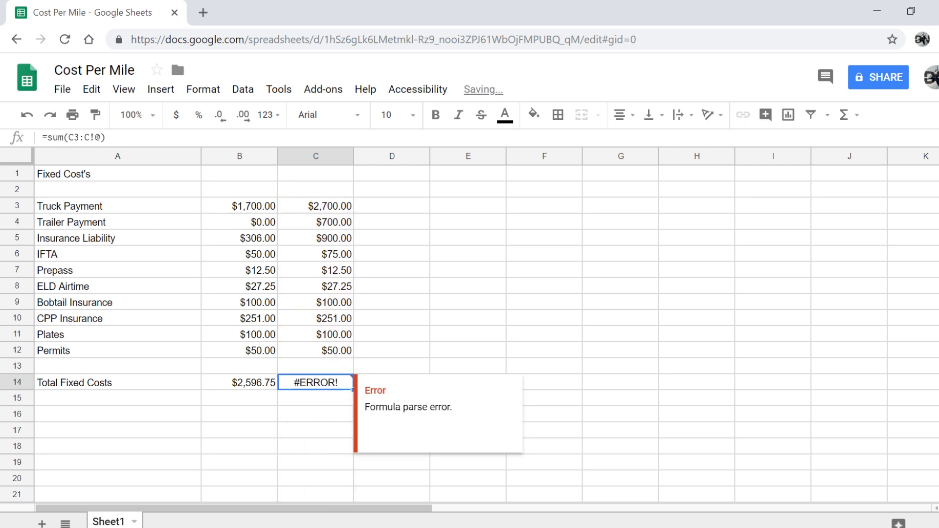
{"action": "double_click", "coordinate": [317, 385]}
{"action": "left_click", "coordinate": [338, 382]}
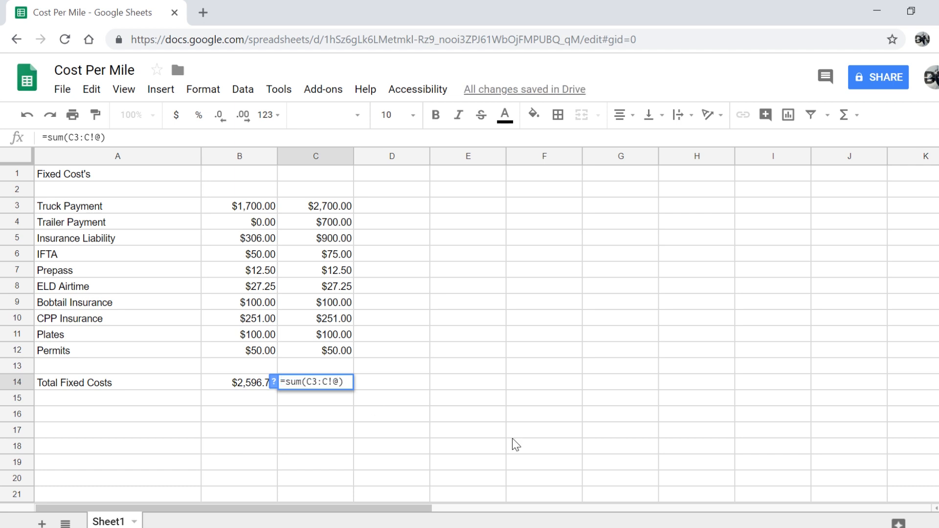
{"action": "key", "text": "BackSpace"}
{"action": "key", "text": "BackSpace"}
{"action": "type", "text": "12"}
{"action": "key", "text": "Return"}
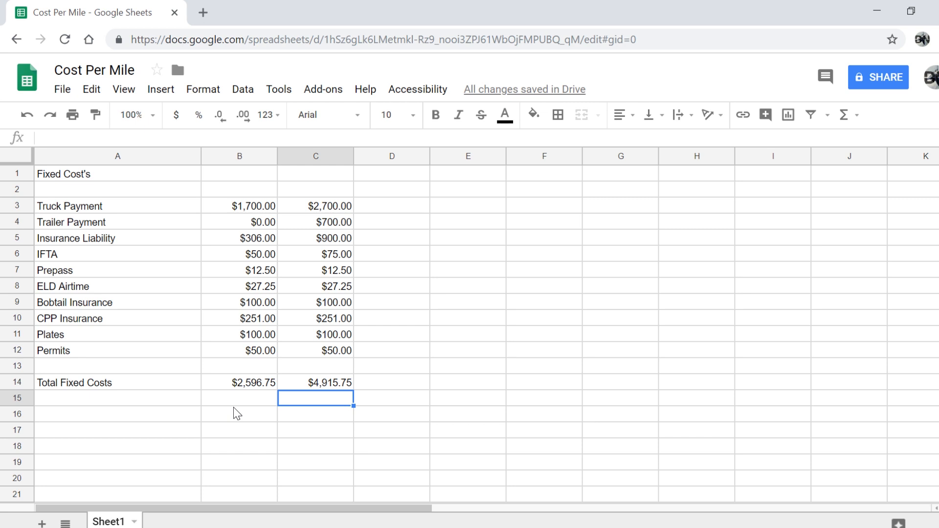
{"action": "left_click", "coordinate": [303, 419]}
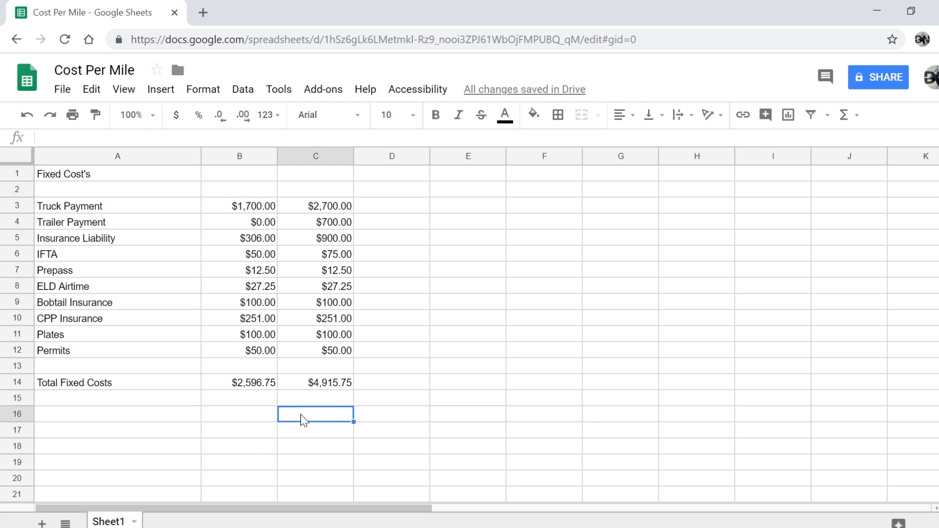
{"action": "left_click", "coordinate": [313, 176]}
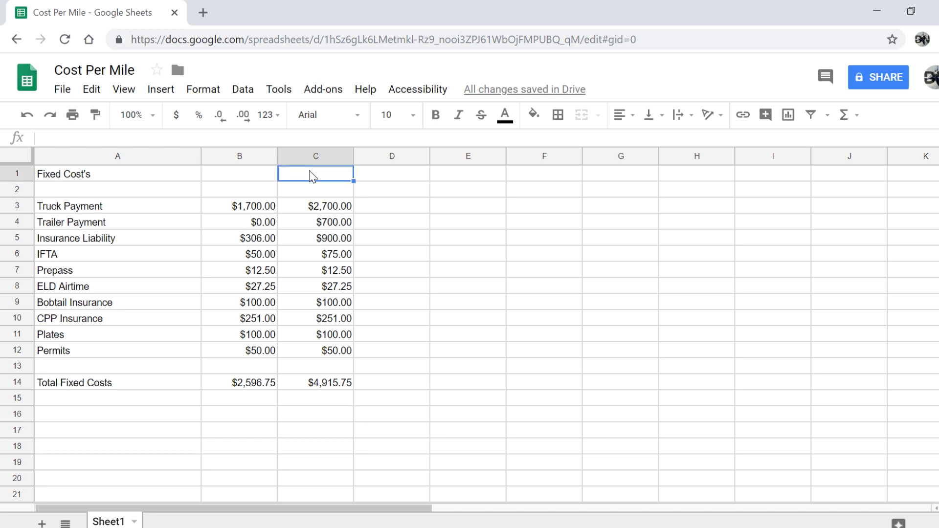
{"action": "left_click", "coordinate": [253, 175]}
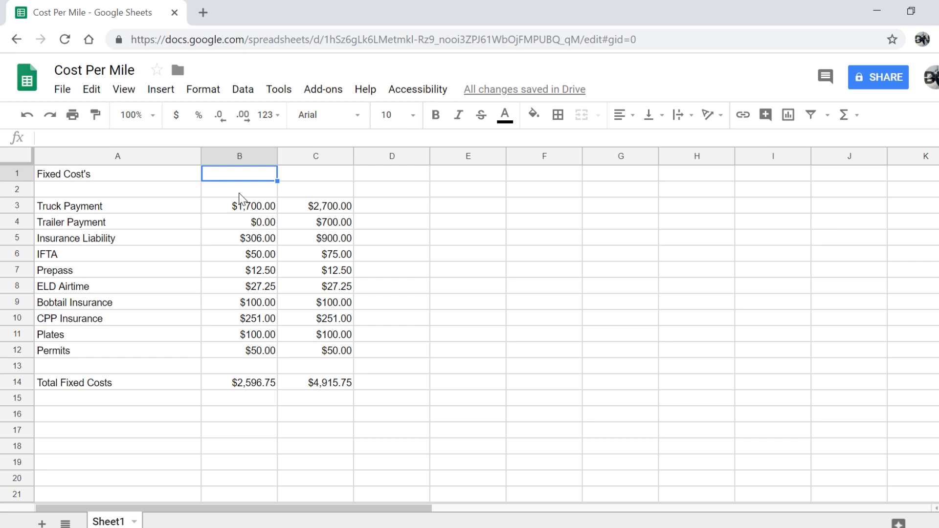
{"action": "left_click", "coordinate": [230, 418]}
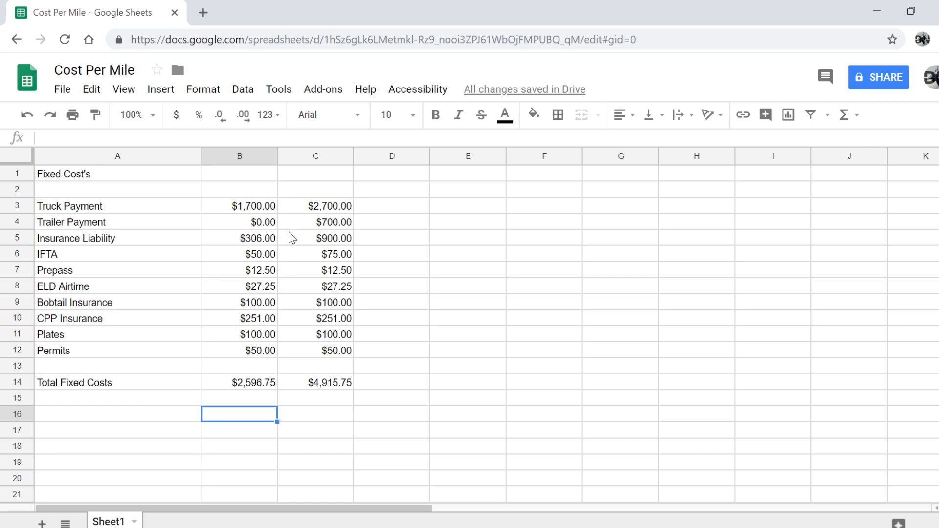
{"action": "left_click", "coordinate": [82, 424]}
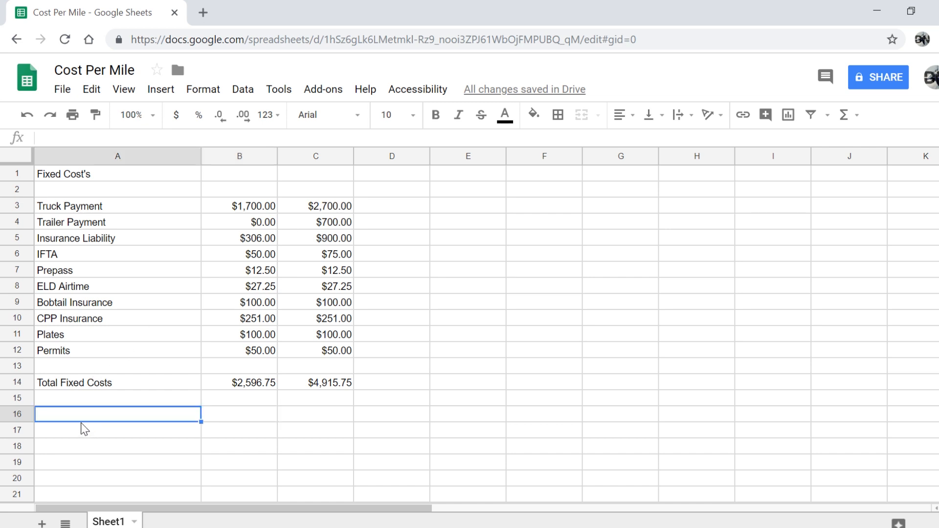
Label A16 'Miles' and enter 8000 in B16 and 10000 in B17
{"action": "type", "text": "Miles"}
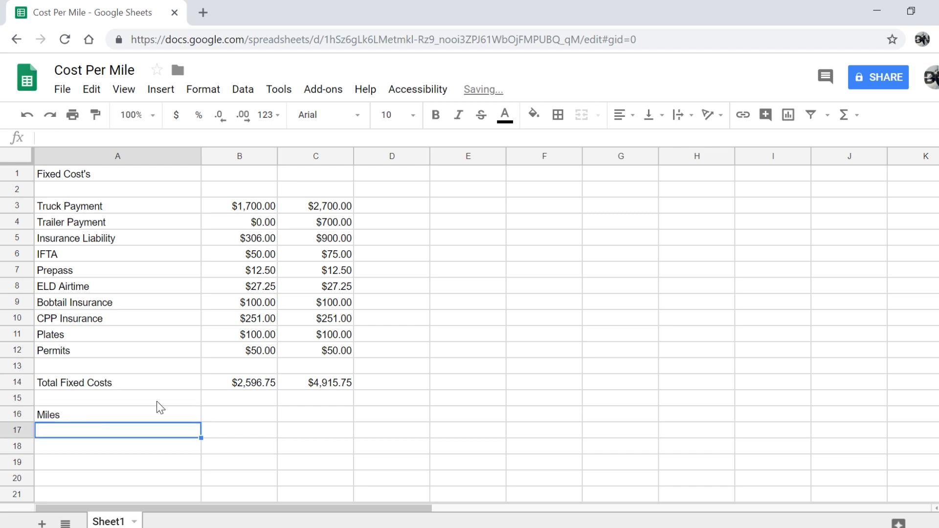
{"action": "left_click", "coordinate": [249, 419]}
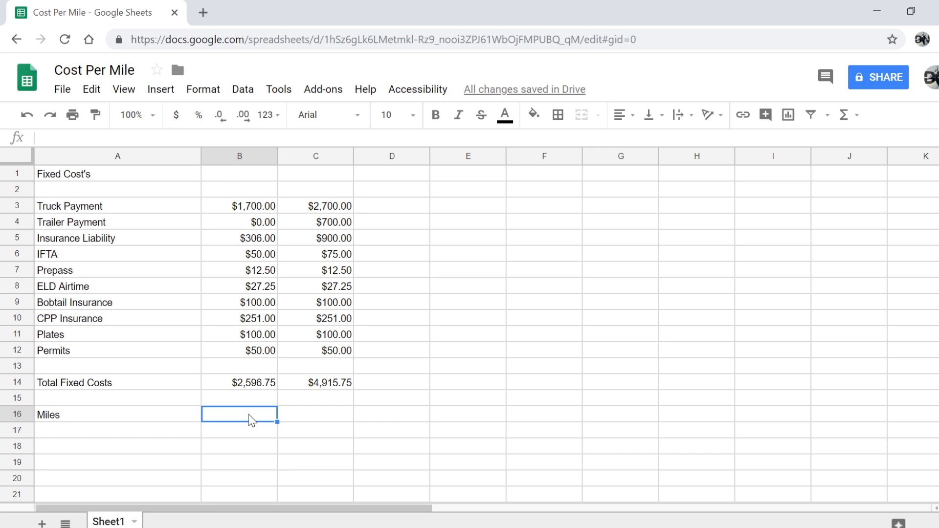
{"action": "type", "text": "8000"}
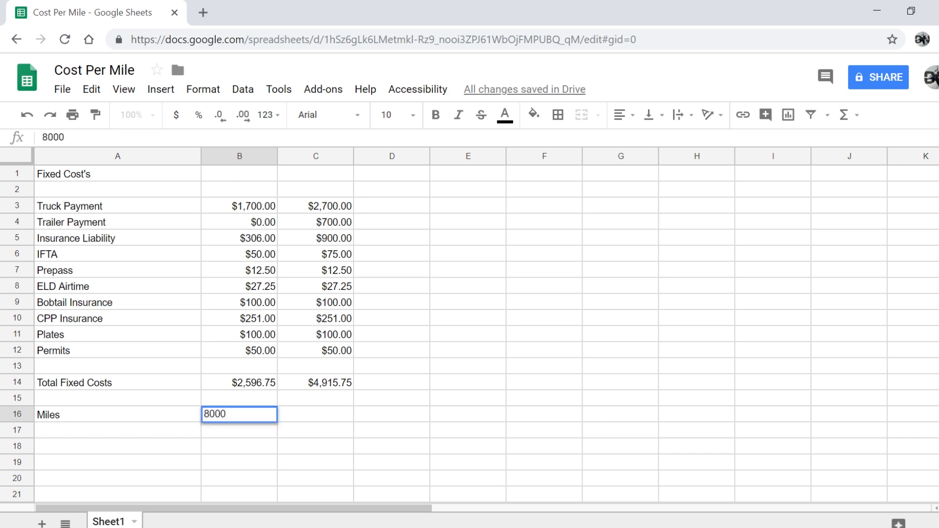
{"action": "left_click", "coordinate": [244, 435]}
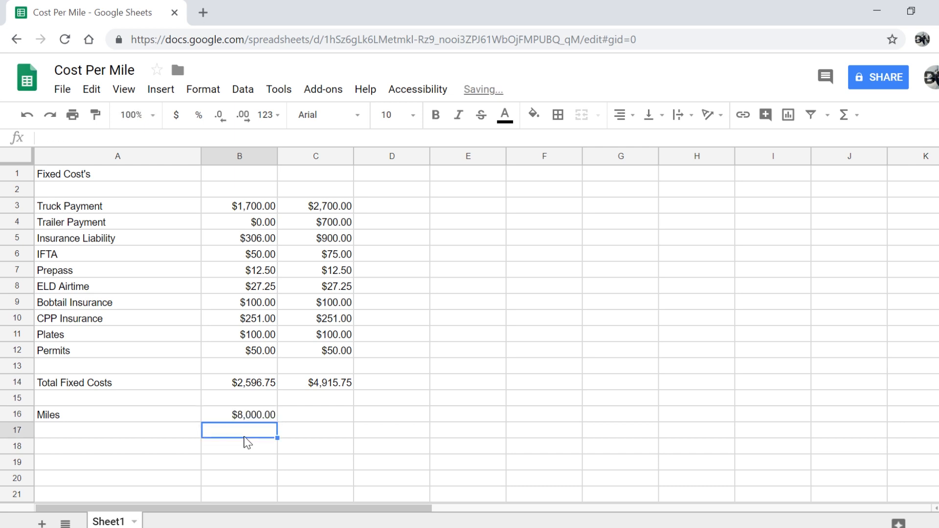
{"action": "type", "text": "10000"}
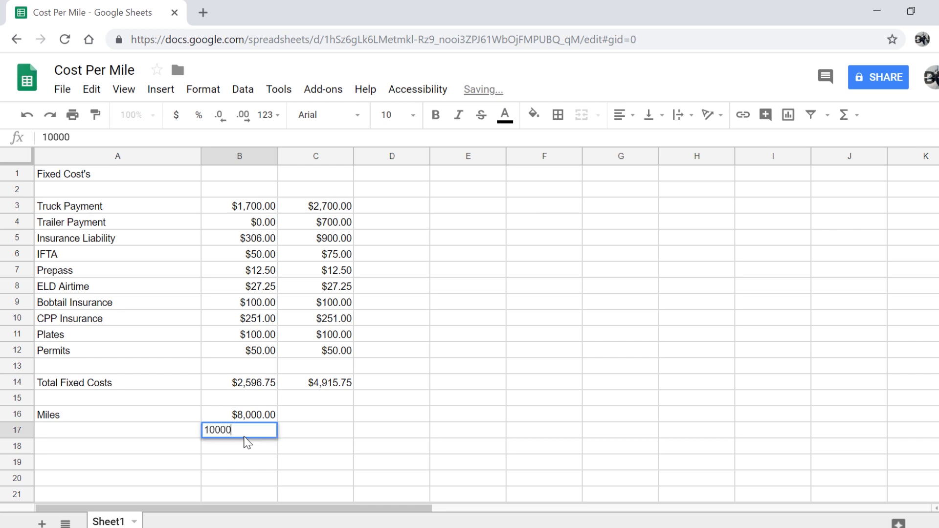
{"action": "left_click", "coordinate": [247, 442]}
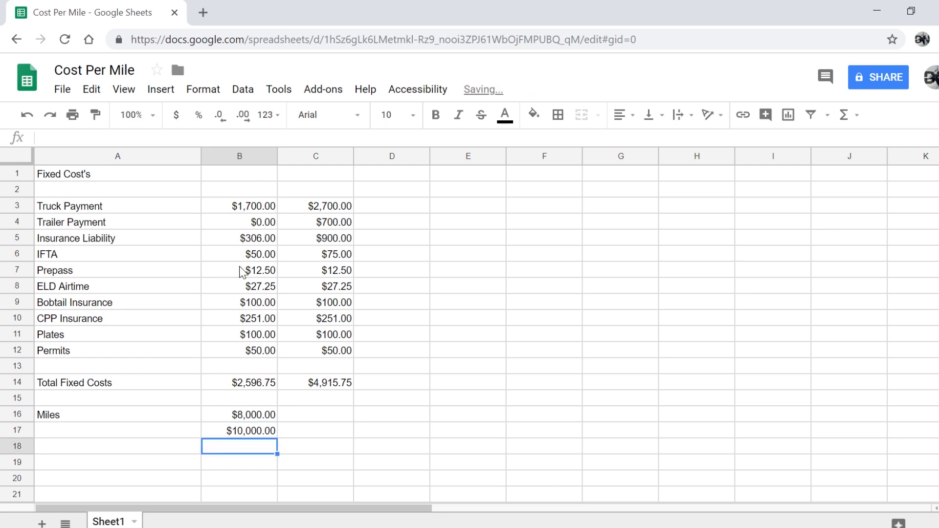
{"action": "left_click", "coordinate": [228, 416]}
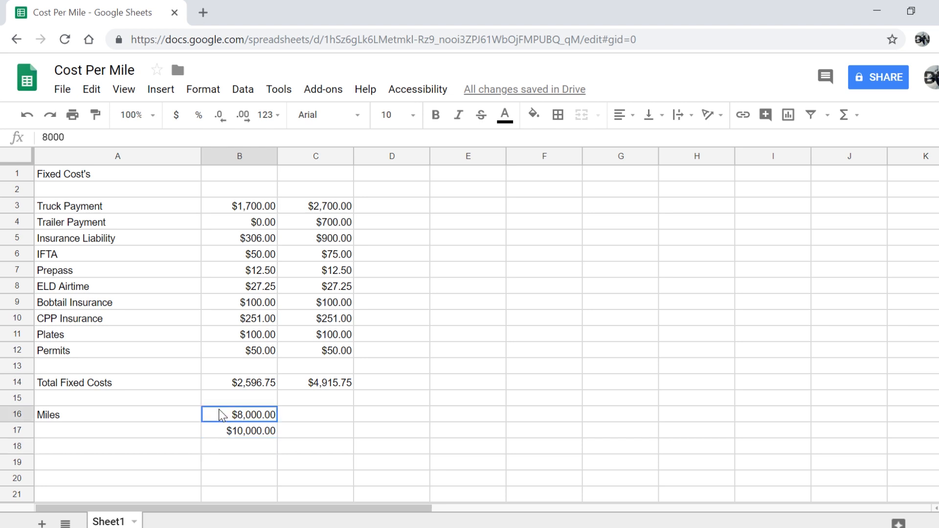
Give B16:B21 plain Number format so the mileages read 8,000.00 and 10,000.00
{"action": "left_click_drag", "start_coordinate": [226, 421], "coordinate": [227, 510]}
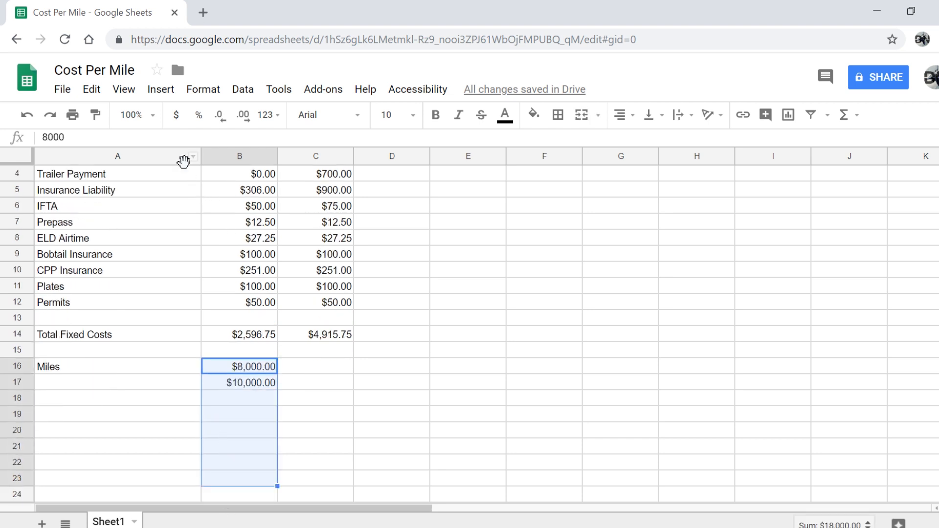
{"action": "left_click", "coordinate": [190, 91]}
{"action": "mouse_move", "coordinate": [225, 117]}
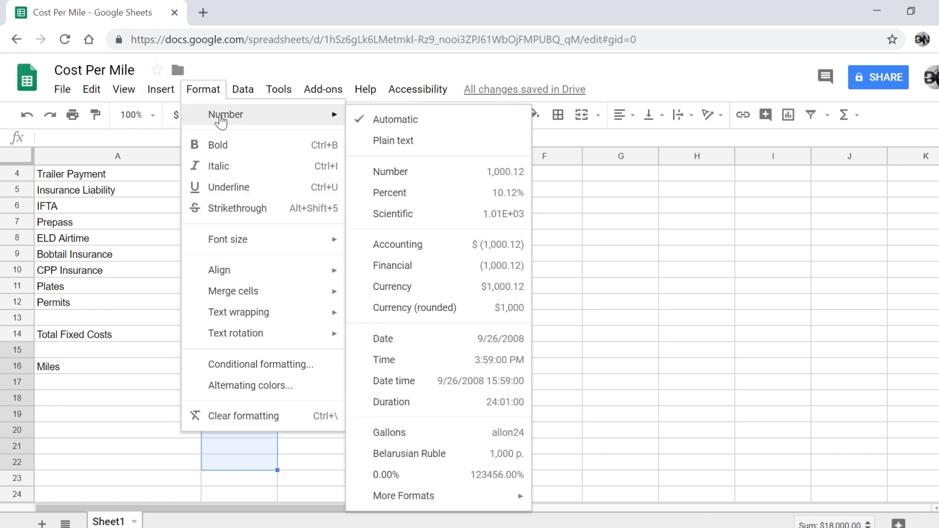
{"action": "left_click", "coordinate": [406, 174]}
{"action": "left_click", "coordinate": [334, 412]}
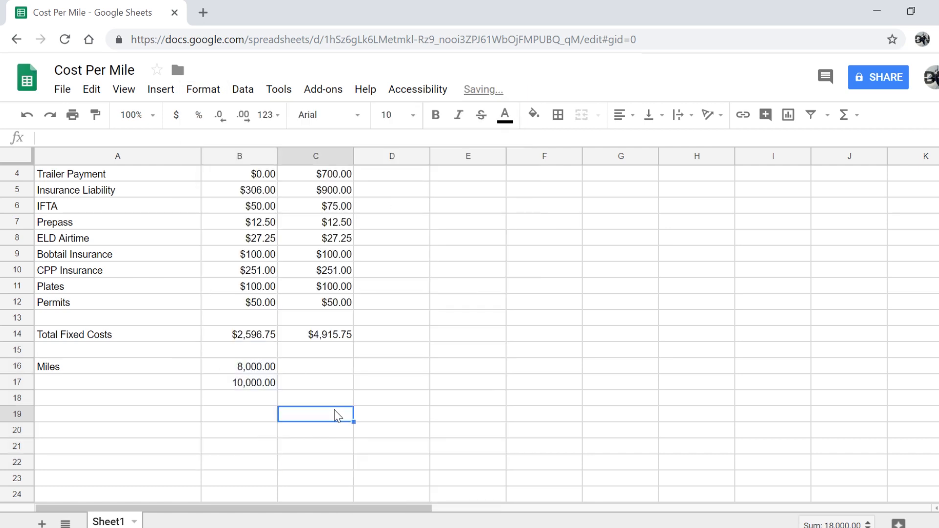
{"action": "left_click", "coordinate": [319, 374]}
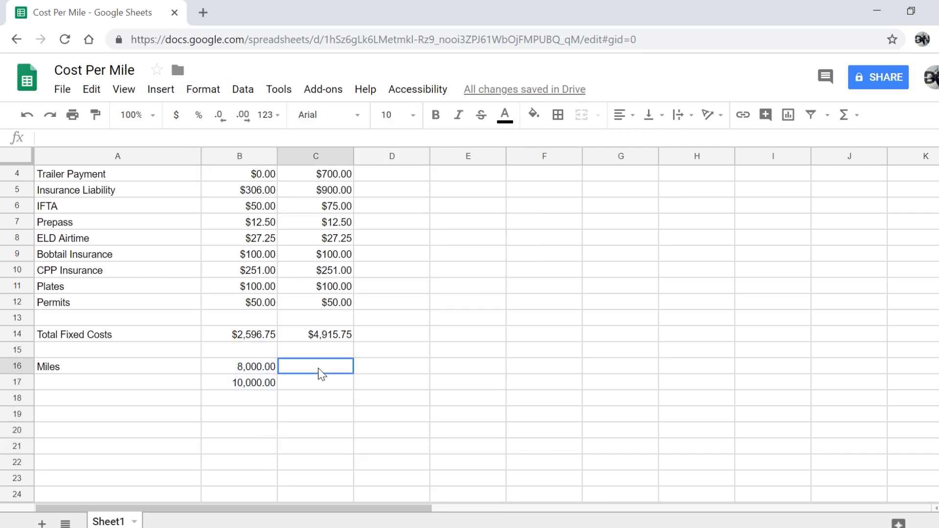
Start the Plan B mileage in C16, then move the Miles Team label from A18 to A19
{"action": "type", "text": "8"}
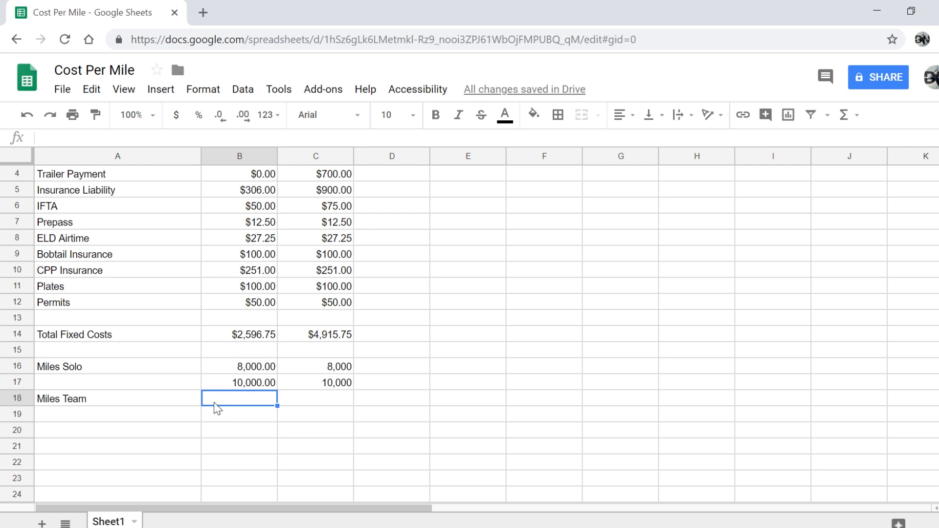
{"action": "left_click", "coordinate": [71, 389]}
{"action": "left_click", "coordinate": [76, 401]}
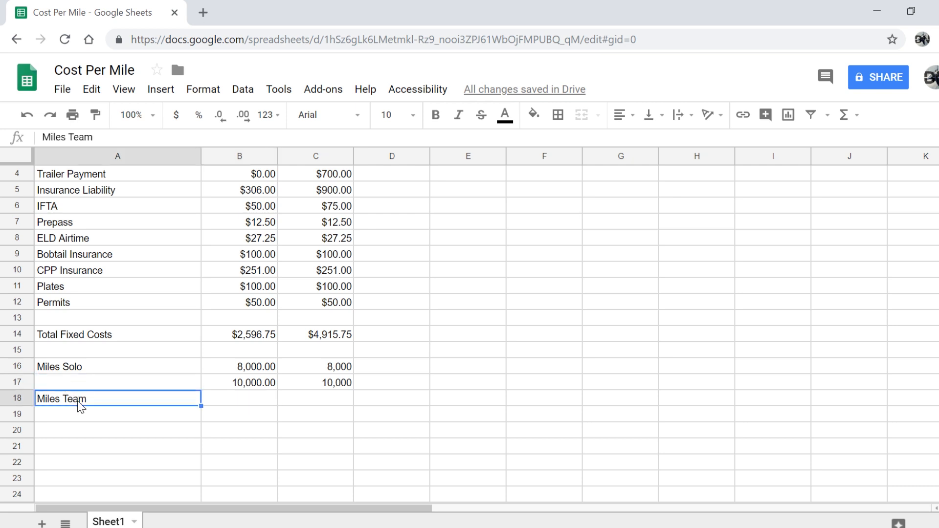
{"action": "key", "text": "ctrl+c"}
{"action": "left_click_drag", "start_coordinate": [75, 403], "coordinate": [86, 421]}
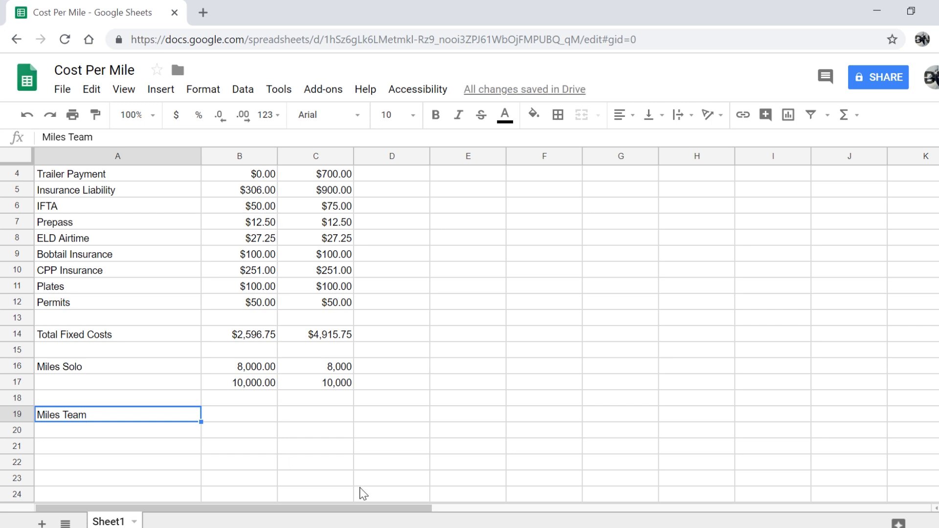
{"action": "left_click", "coordinate": [257, 421]}
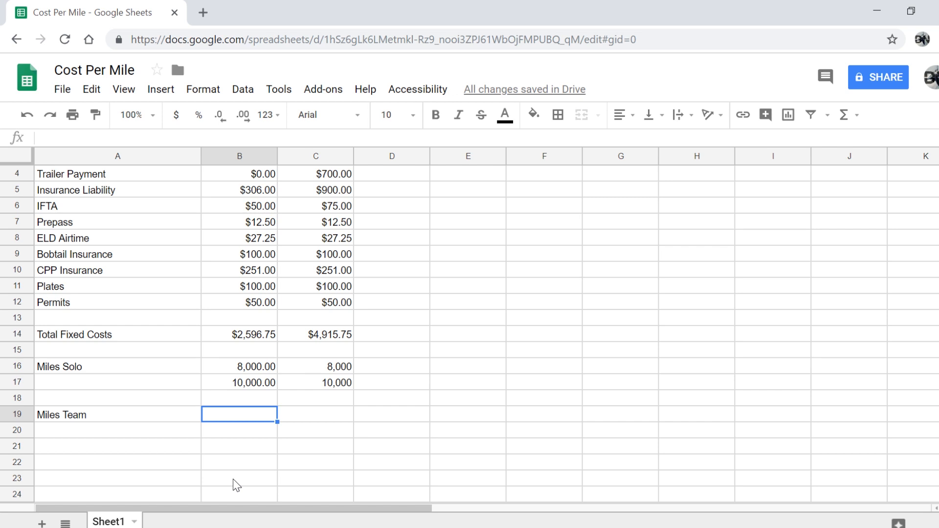
Enter Miles Team mileages of 10,000 in B19 and 24,000 in the cell below
{"action": "type", "text": "10000"}
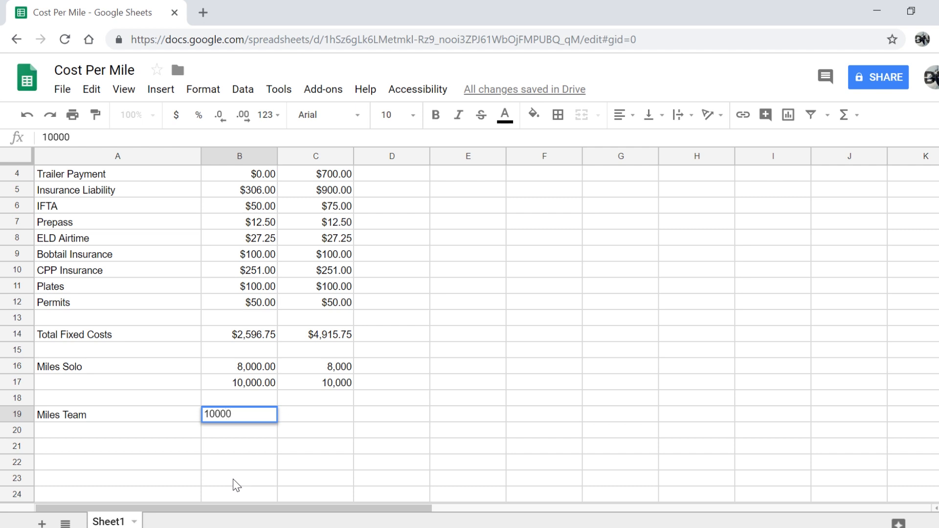
{"action": "key", "text": "shift+Tab"}
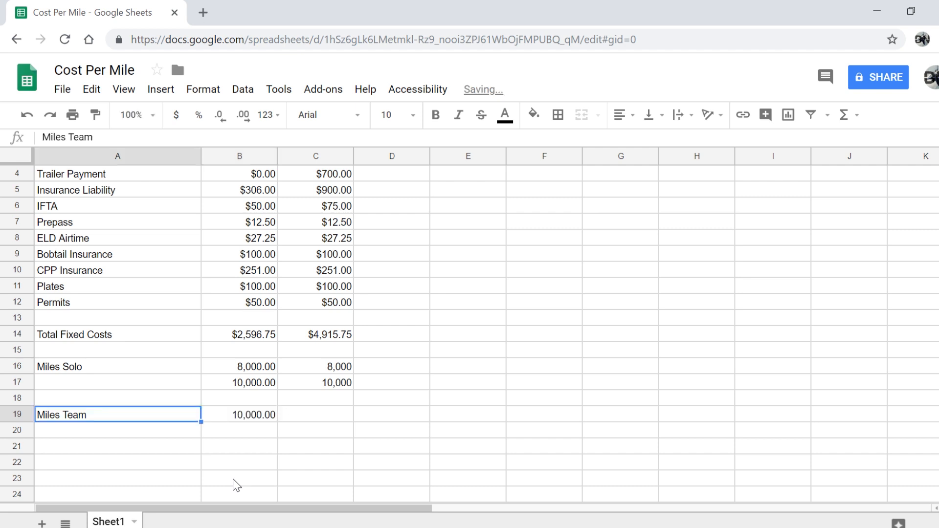
{"action": "left_click", "coordinate": [251, 433]}
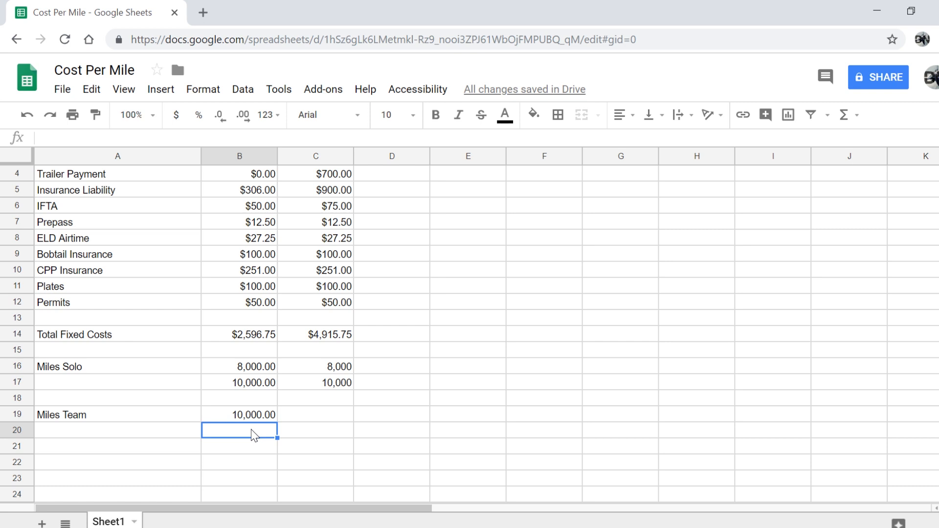
{"action": "type", "text": "240000.00"}
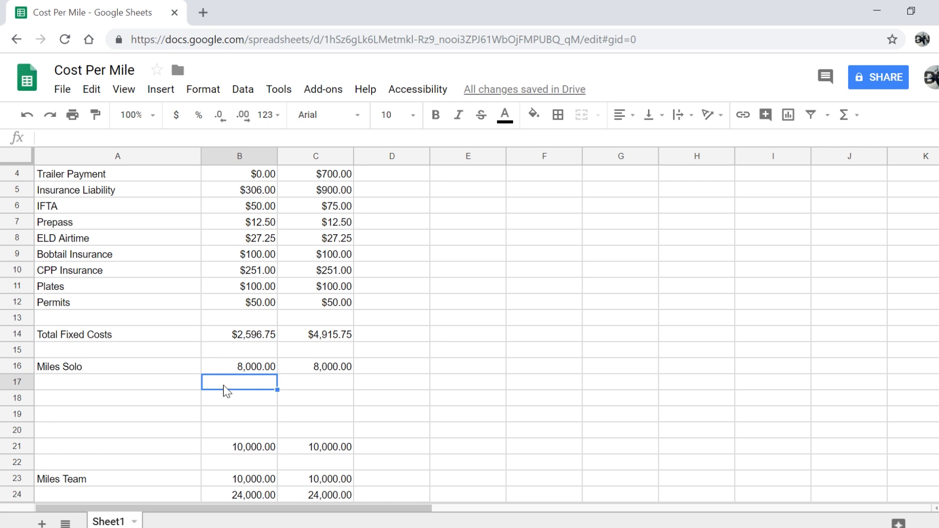
Label A17 'CPM' and enter =B14/B16 in B17, giving $0.32
{"action": "left_click", "coordinate": [116, 387]}
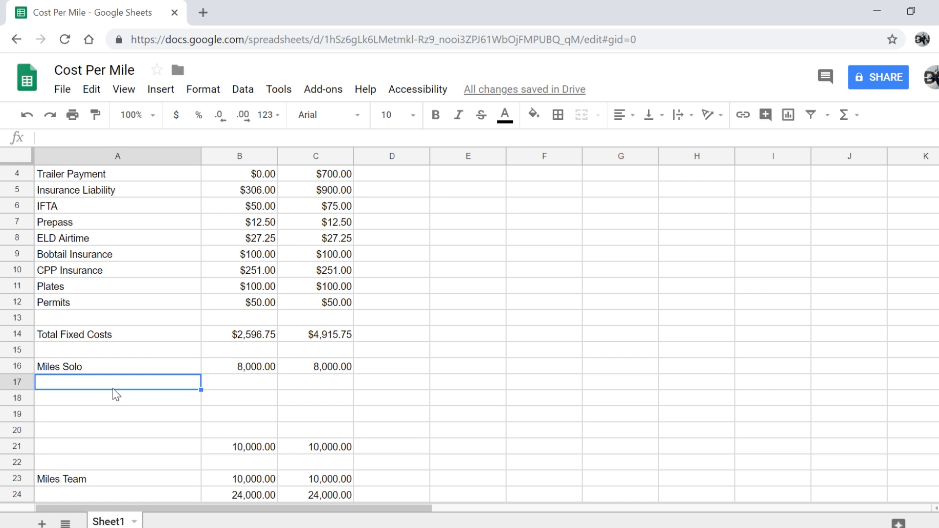
{"action": "type", "text": "CPM"}
{"action": "key", "text": "Return"}
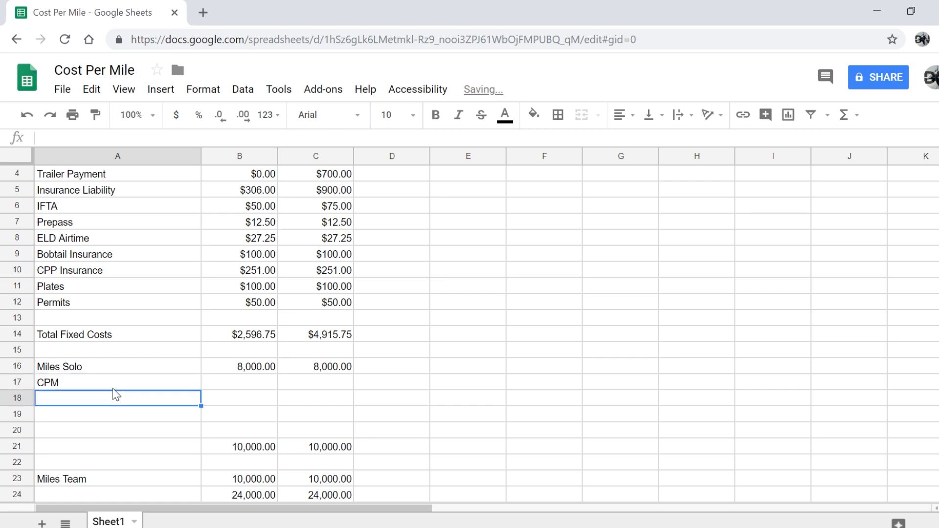
{"action": "left_click", "coordinate": [234, 384]}
{"action": "type", "text": "="}
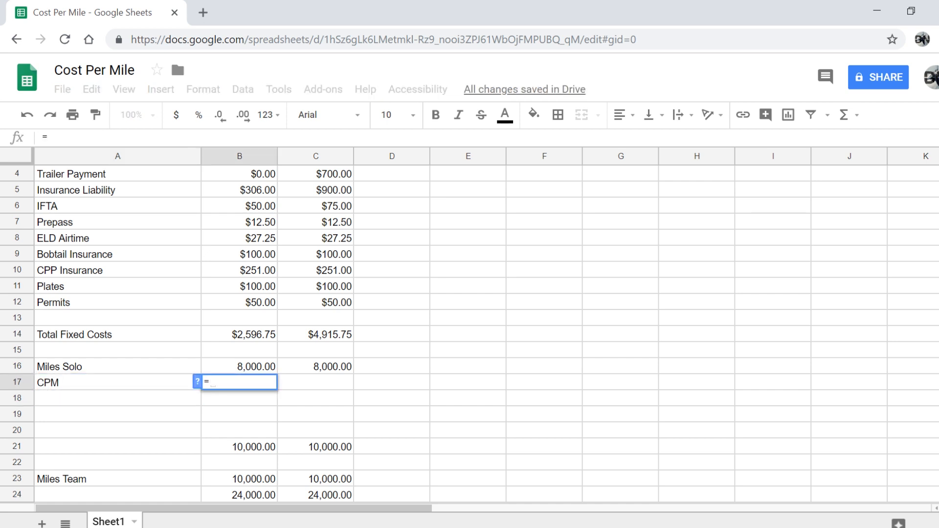
{"action": "left_click", "coordinate": [228, 337]}
{"action": "type", "text": "/"}
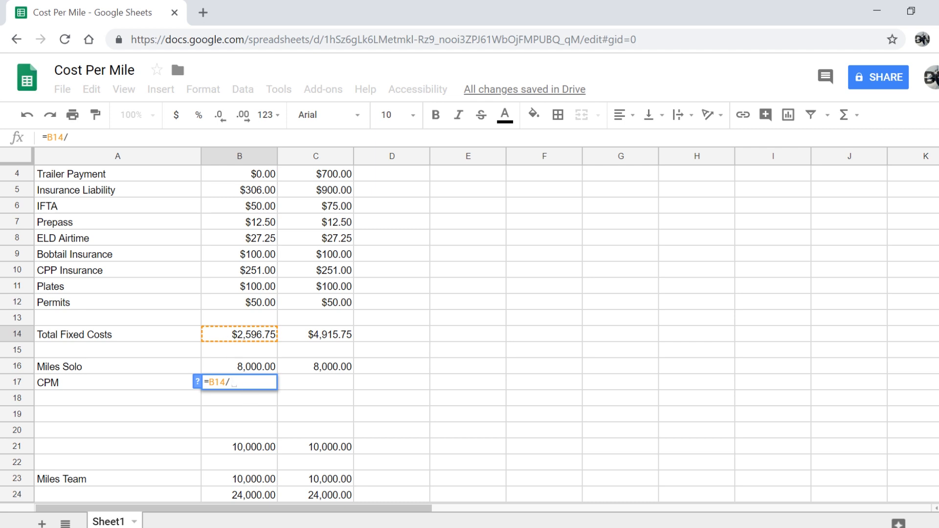
{"action": "left_click", "coordinate": [249, 372]}
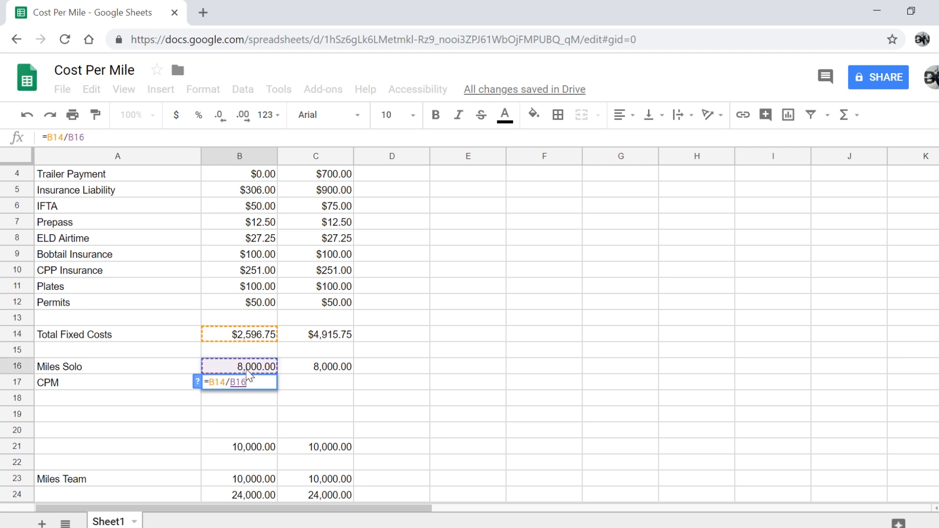
{"action": "key", "text": "Return"}
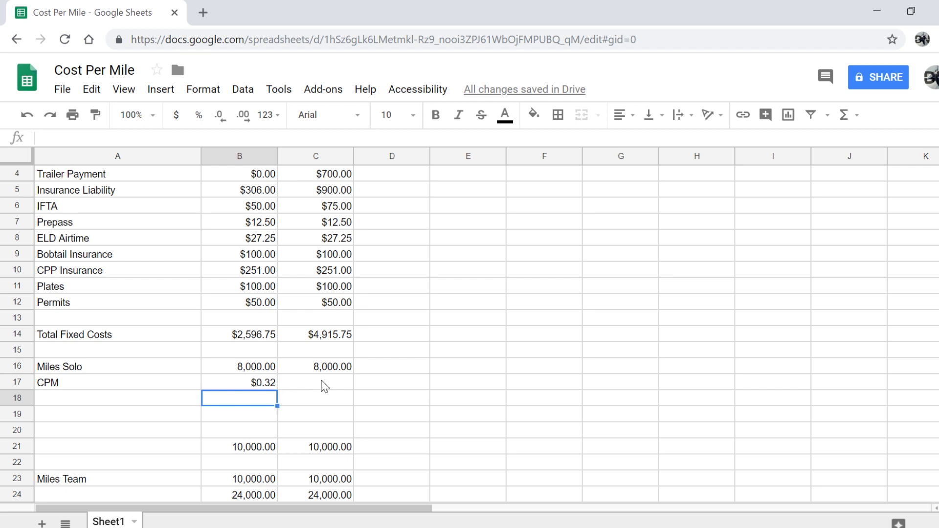
Enter the suggested =C14/C16 in C17 for Plan B's $0.61 solo CPM
{"action": "scroll", "coordinate": [328, 336], "scroll_direction": "up", "scroll_amount": 1}
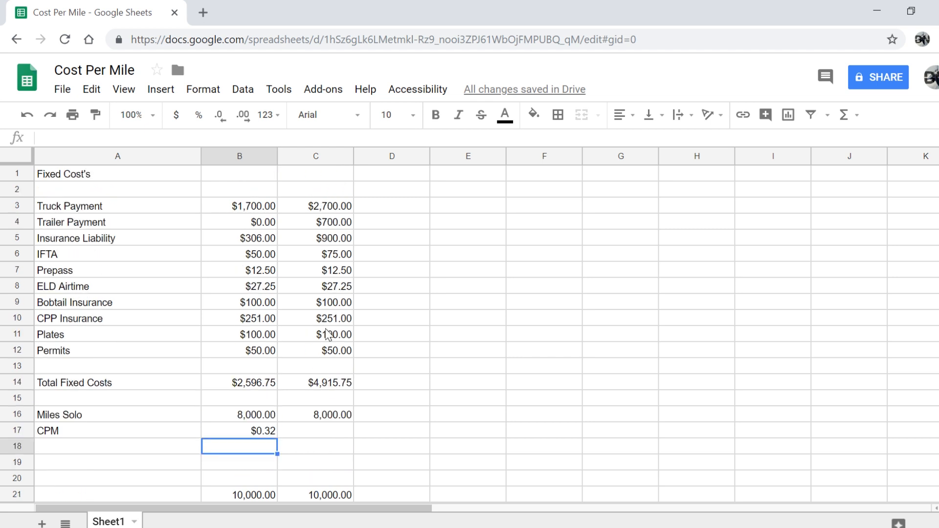
{"action": "scroll", "coordinate": [326, 335], "scroll_direction": "down", "scroll_amount": 1}
{"action": "left_click", "coordinate": [320, 400]}
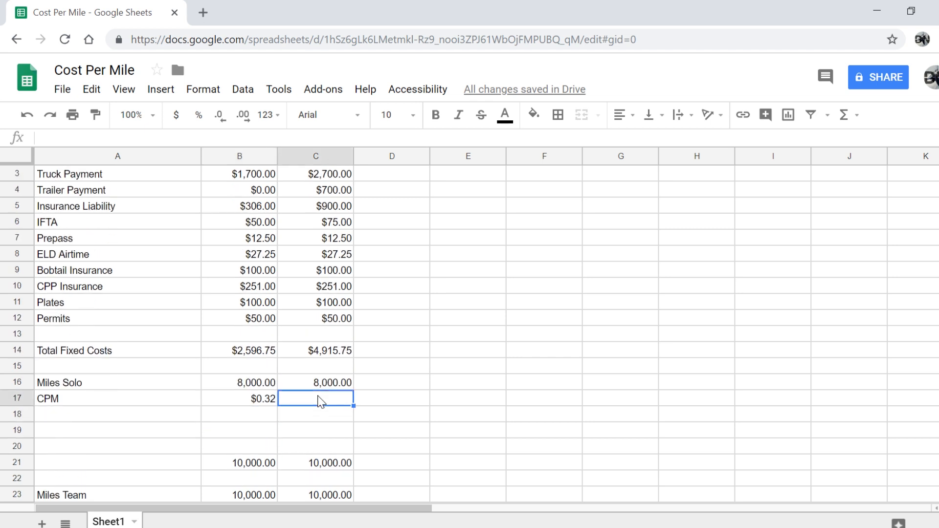
{"action": "type", "text": "="}
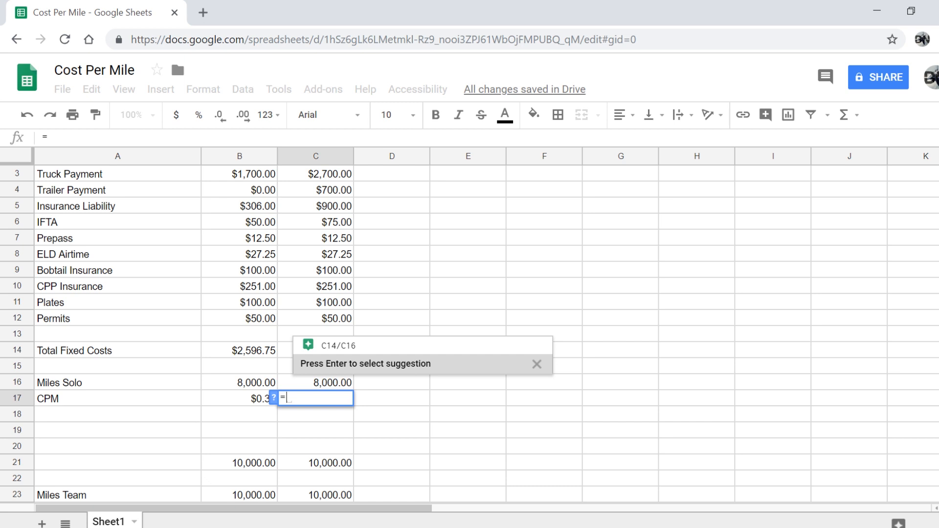
{"action": "mouse_move", "coordinate": [352, 356]}
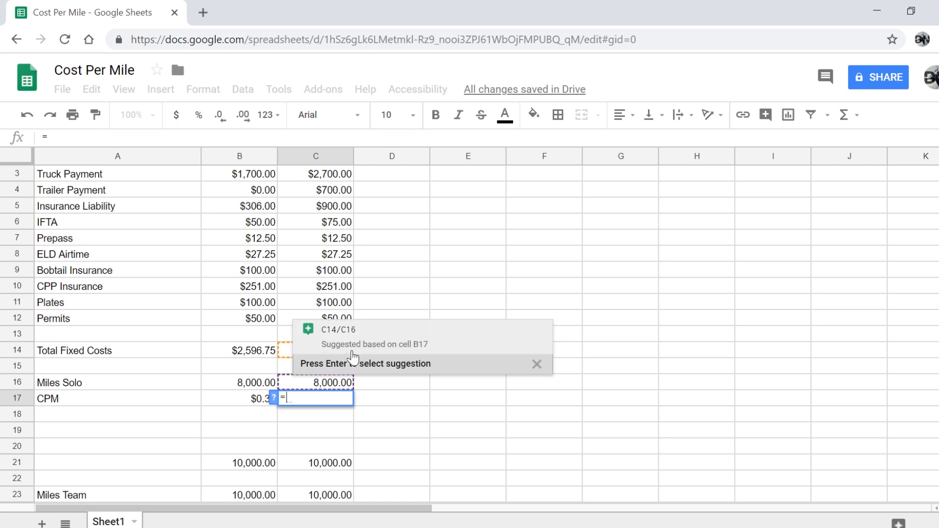
{"action": "left_click", "coordinate": [352, 356]}
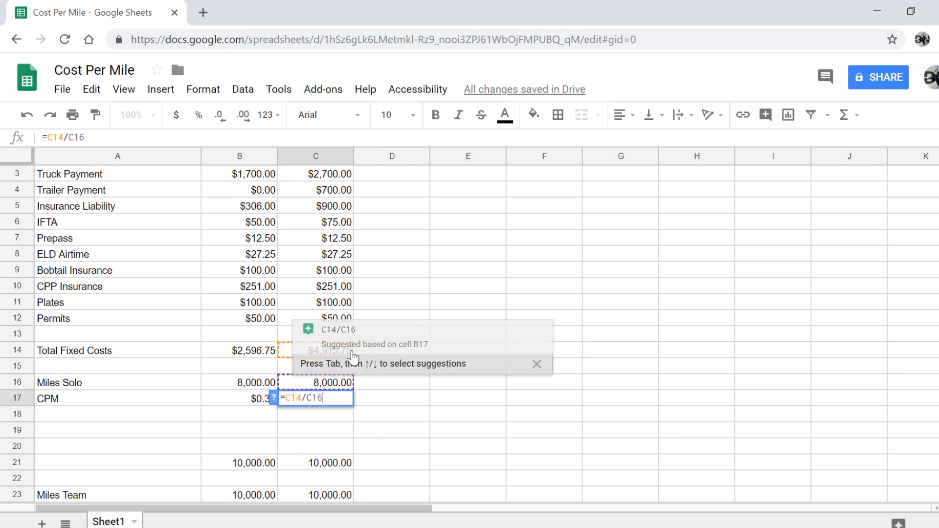
{"action": "key", "text": "Return"}
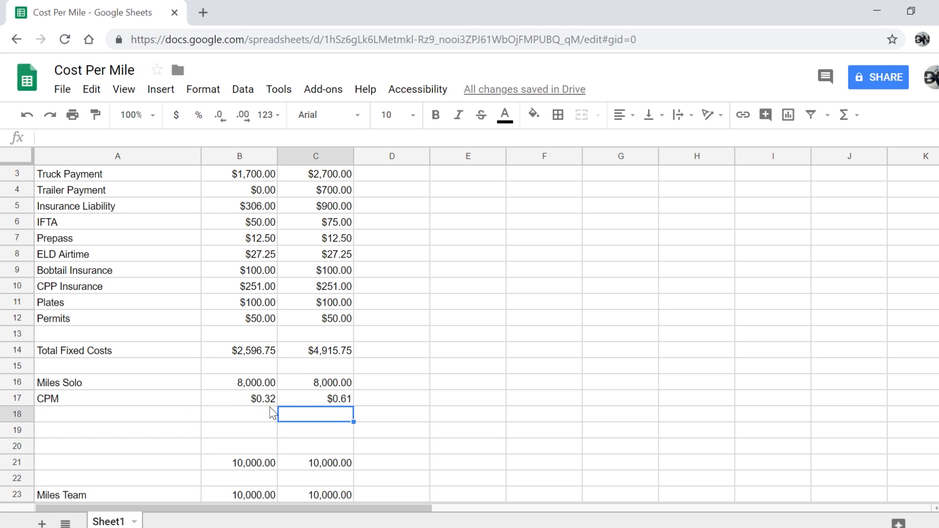
Label A19 'Miles Solo' and A20 'CPM' for the 10,000-mile row
{"action": "left_click", "coordinate": [363, 408]}
{"action": "scroll", "coordinate": [343, 398], "scroll_direction": "down", "scroll_amount": 1}
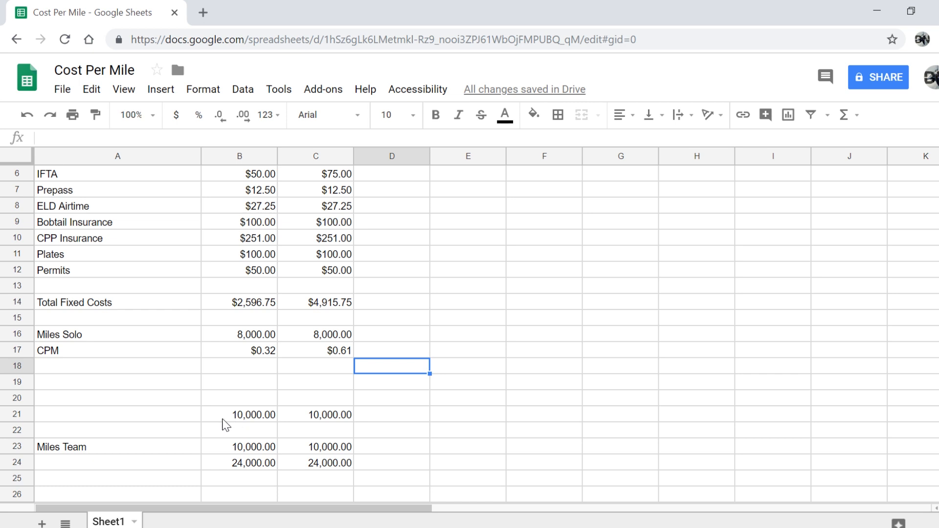
{"action": "left_click_drag", "start_coordinate": [226, 419], "coordinate": [325, 392]}
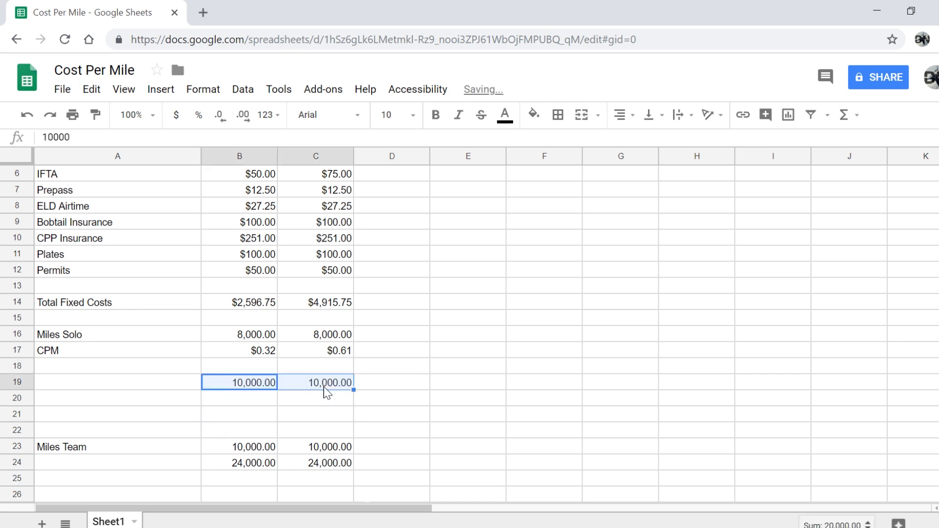
{"action": "left_click", "coordinate": [143, 398]}
{"action": "type", "text": "C"}
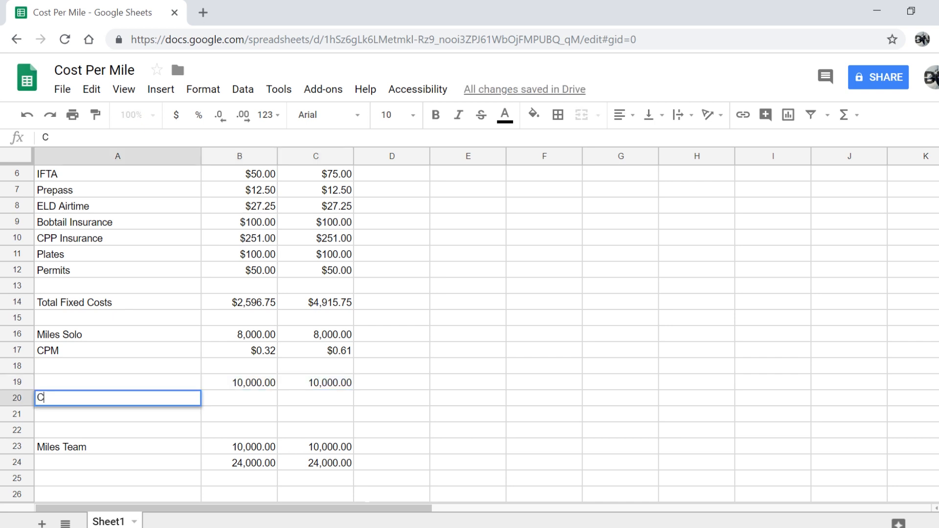
{"action": "type", "text": "PM"}
{"action": "left_click", "coordinate": [91, 387]}
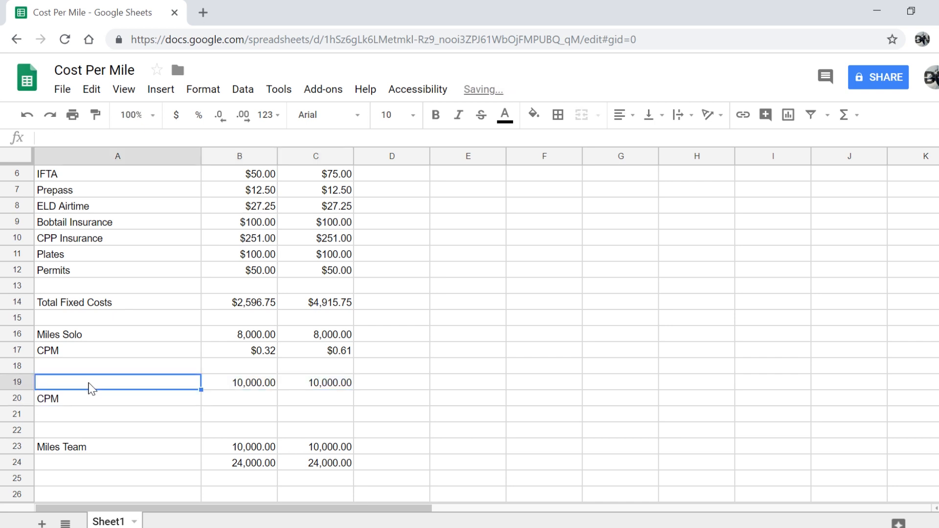
{"action": "type", "text": "Mi"}
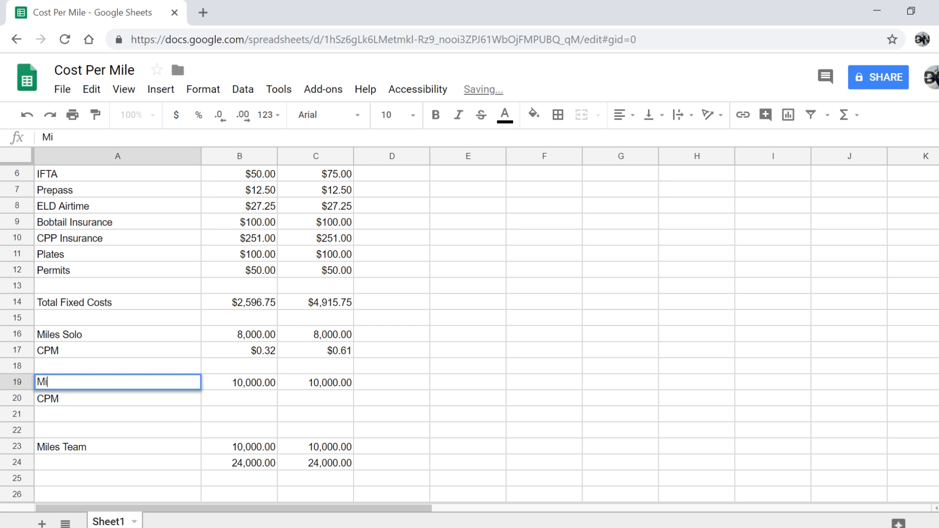
{"action": "type", "text": "les Solo"}
{"action": "key", "text": "Return"}
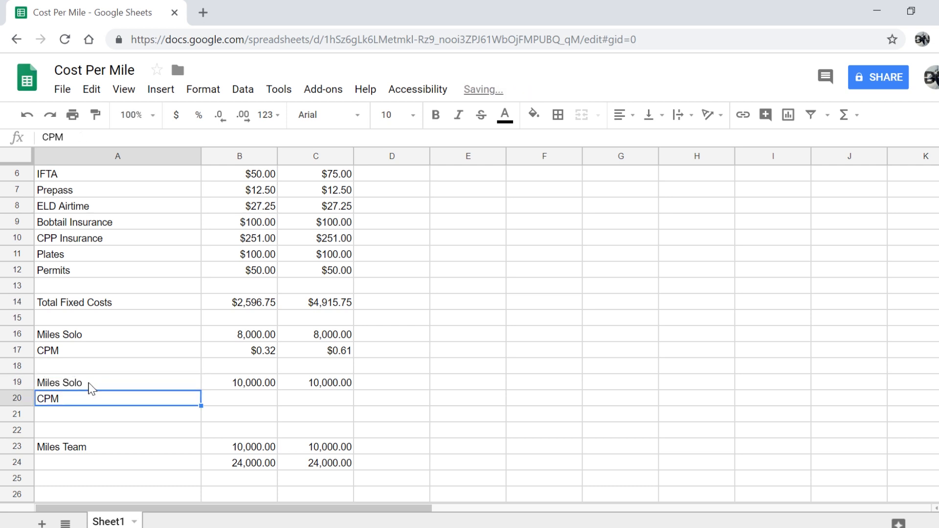
Enter =B14/B19 in B20 and =C14/C19 in C20, giving $0.26 and $0.49
{"action": "left_click", "coordinate": [234, 400]}
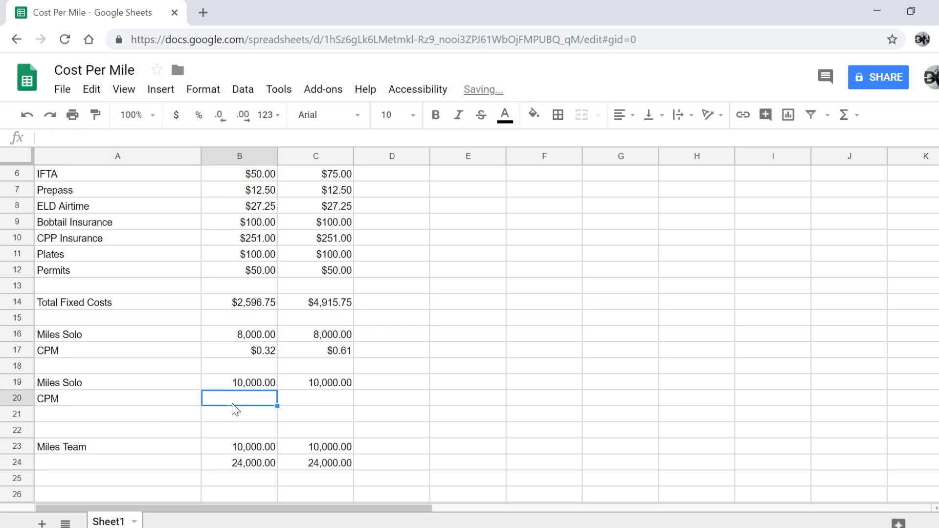
{"action": "type", "text": "="}
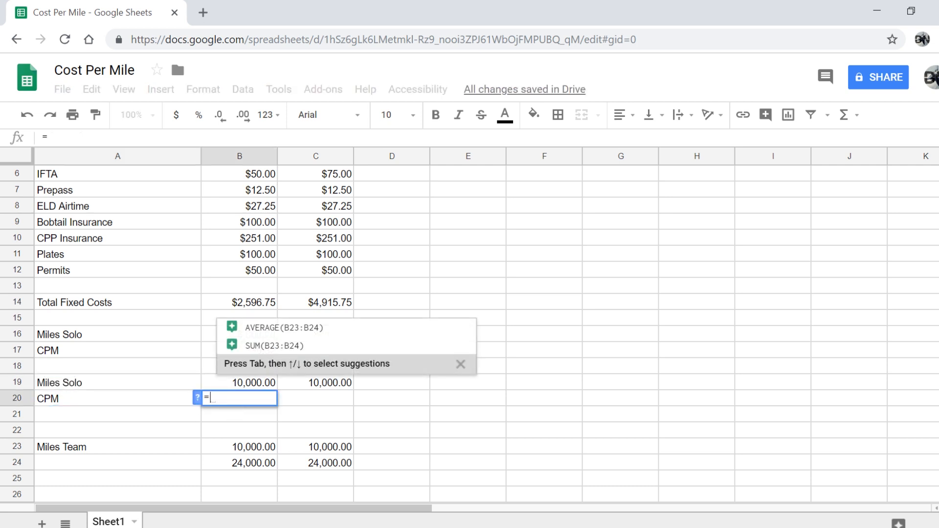
{"action": "left_click", "coordinate": [211, 303]}
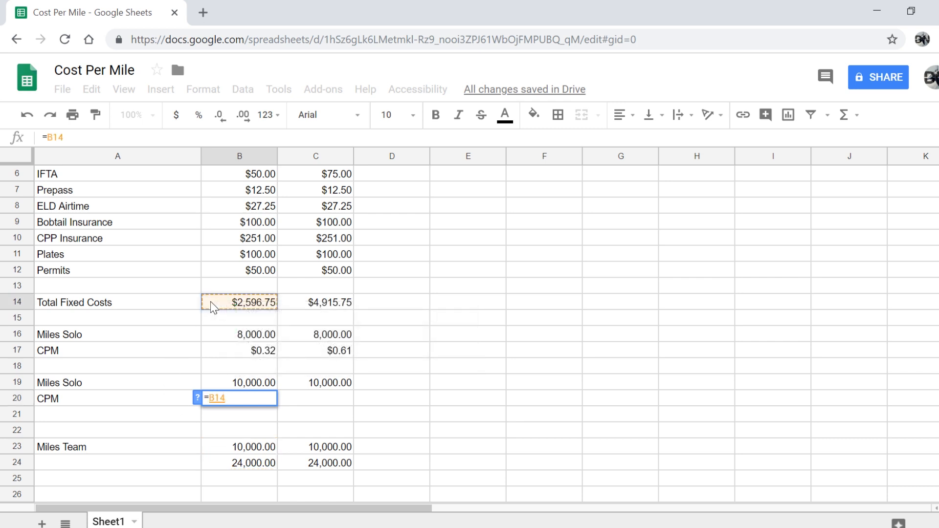
{"action": "type", "text": "/"}
{"action": "left_click", "coordinate": [249, 385]}
{"action": "key", "text": "Return"}
{"action": "left_click", "coordinate": [316, 400]}
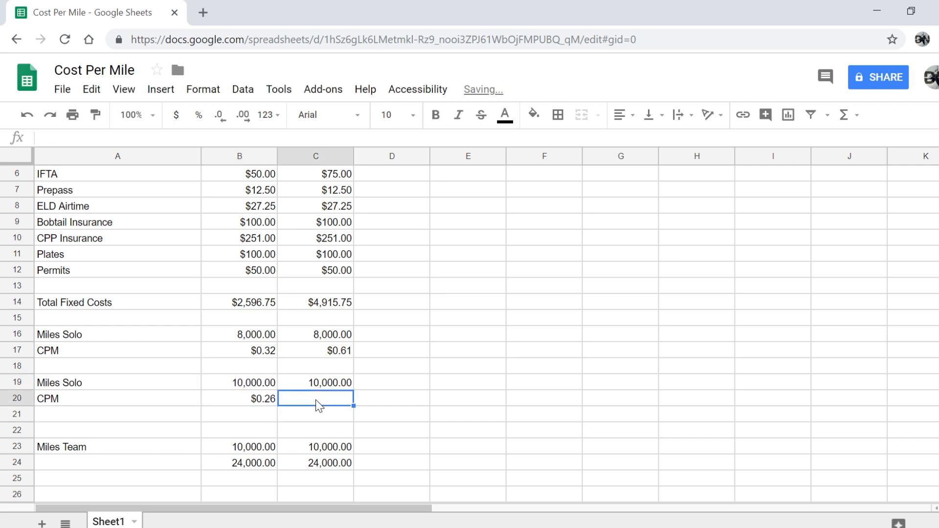
{"action": "type", "text": "="}
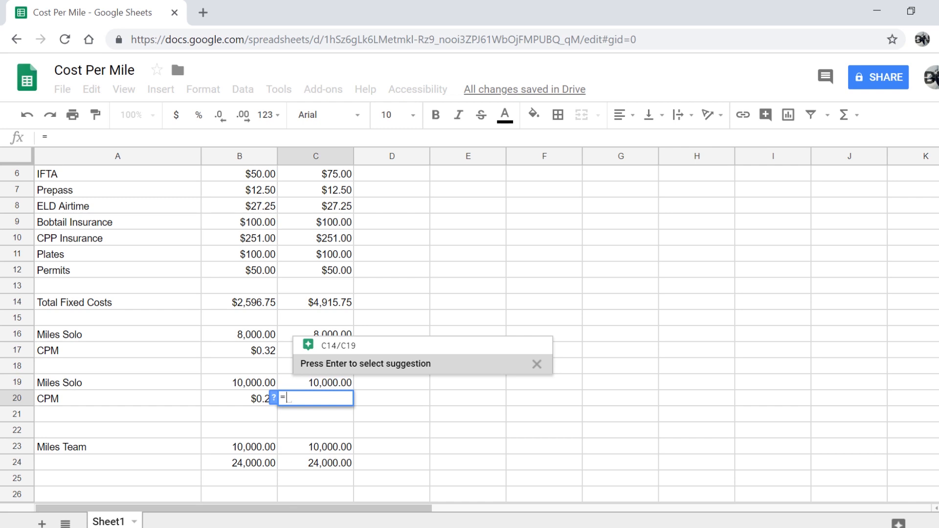
{"action": "key", "text": "Return"}
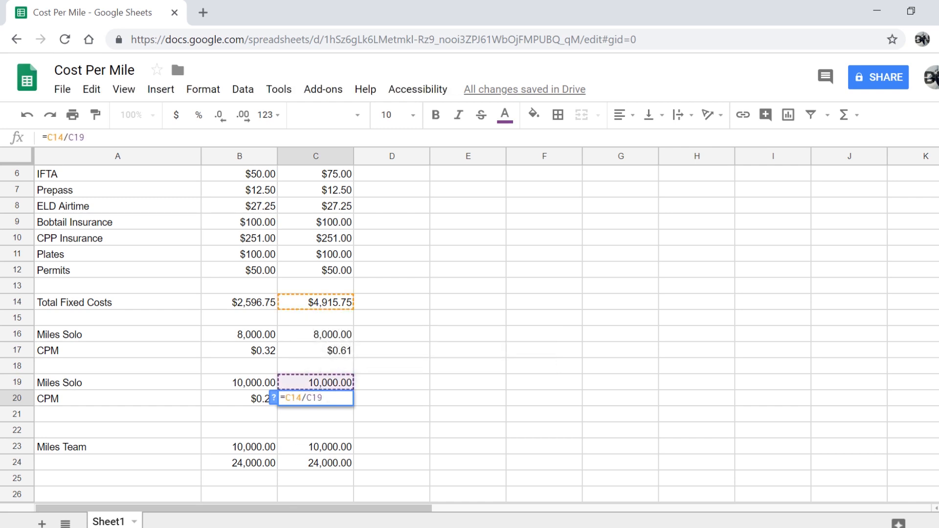
{"action": "key", "text": "Return"}
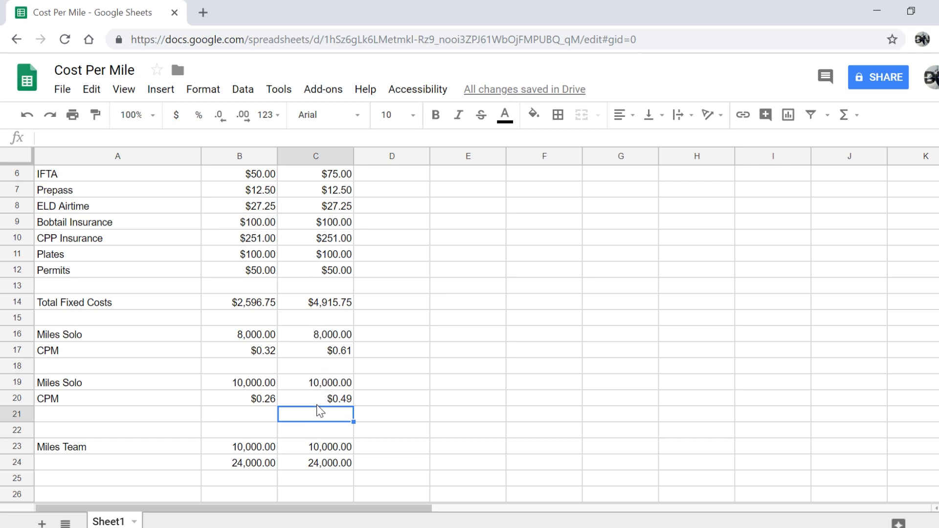
Enter the headings 'Plan A' in B1 and 'Plan B' in C1
{"action": "scroll", "coordinate": [268, 396], "scroll_direction": "up", "scroll_amount": 2}
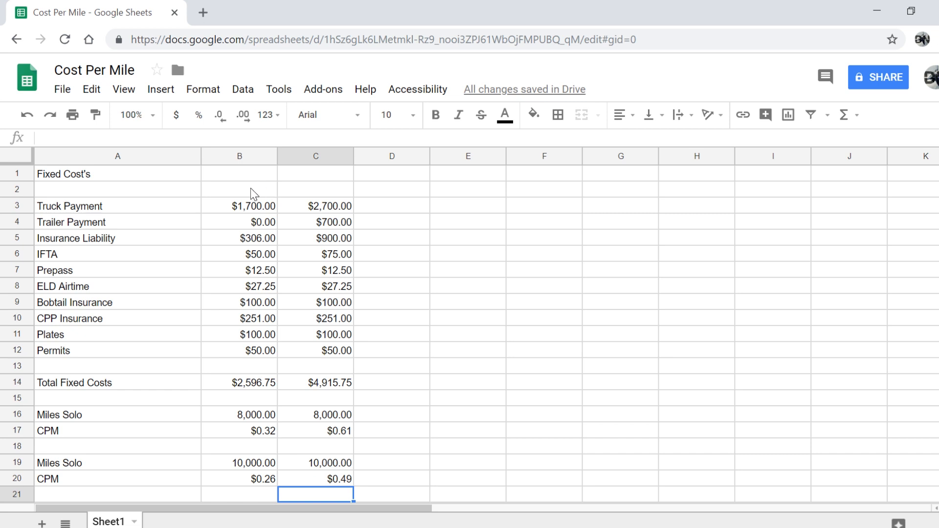
{"action": "left_click", "coordinate": [236, 176]}
{"action": "type", "text": "P"}
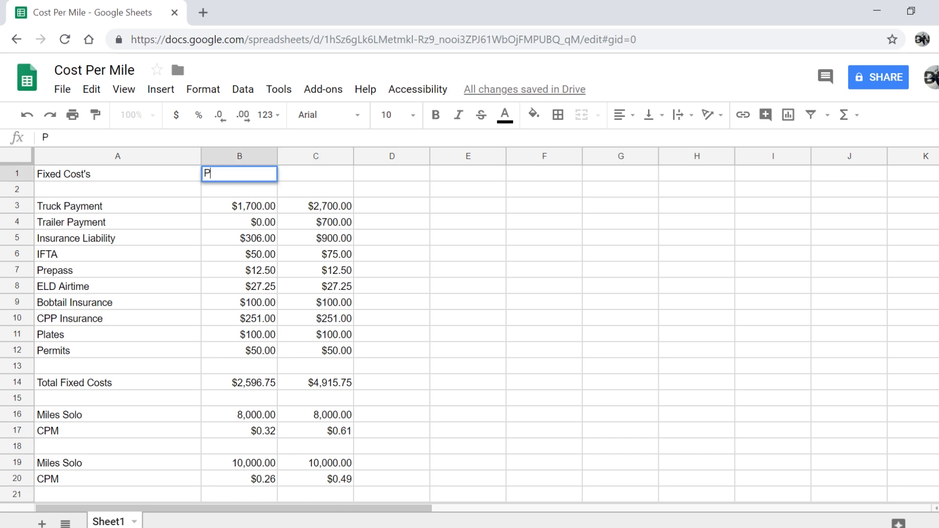
{"action": "type", "text": "lan A"}
{"action": "key", "text": "Tab"}
{"action": "type", "text": "Plan B"}
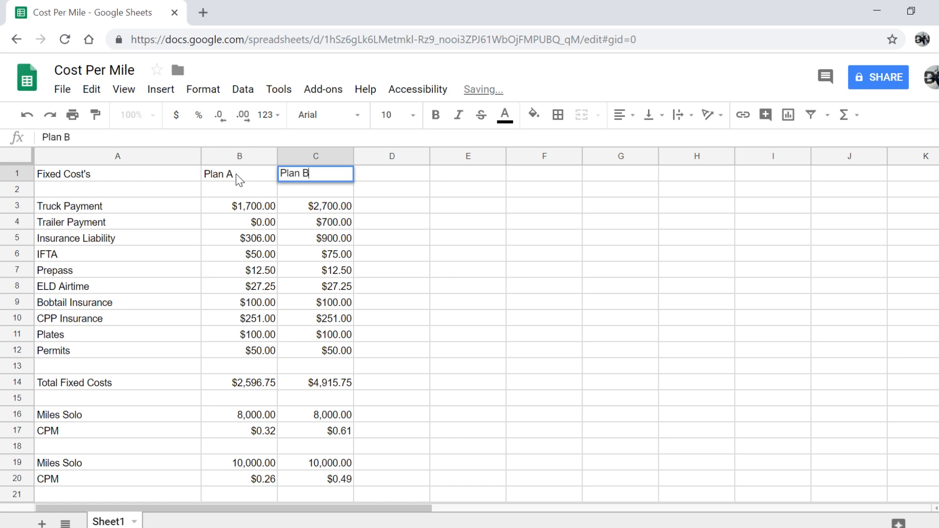
{"action": "key", "text": "Return"}
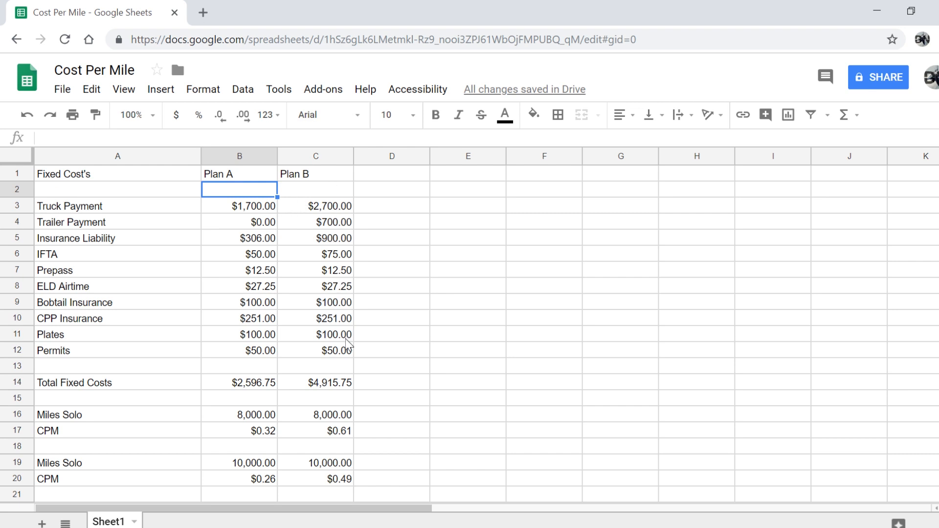
{"action": "scroll", "coordinate": [371, 425], "scroll_direction": "down", "scroll_amount": 5}
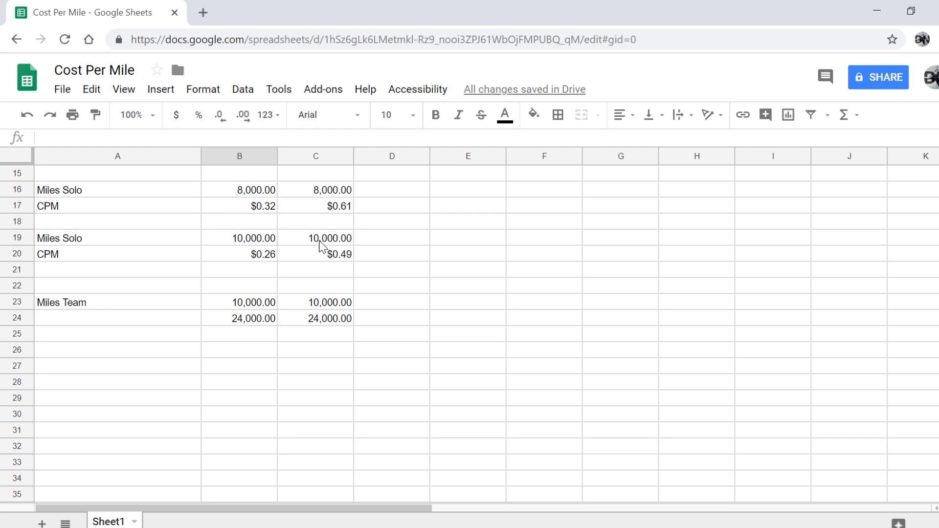
{"action": "left_click", "coordinate": [247, 241]}
{"action": "type", "text": "12000"}
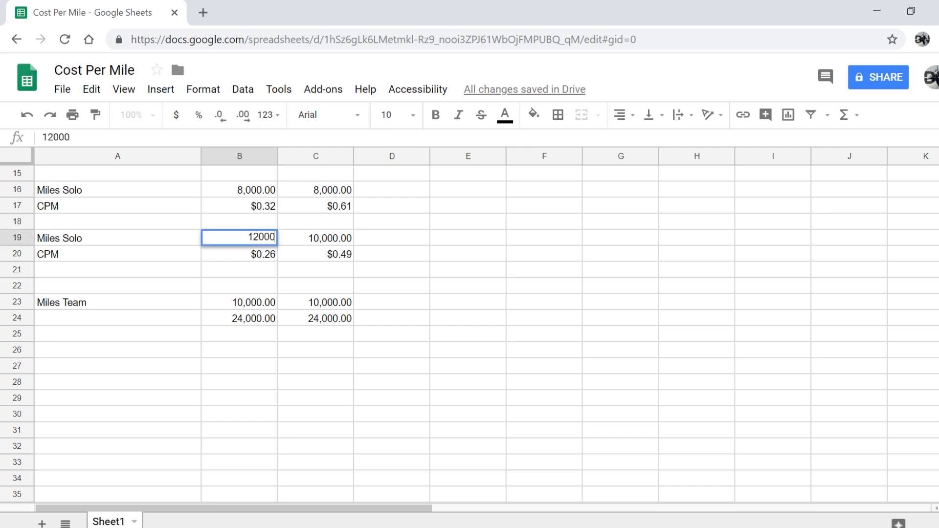
{"action": "key", "text": "Return"}
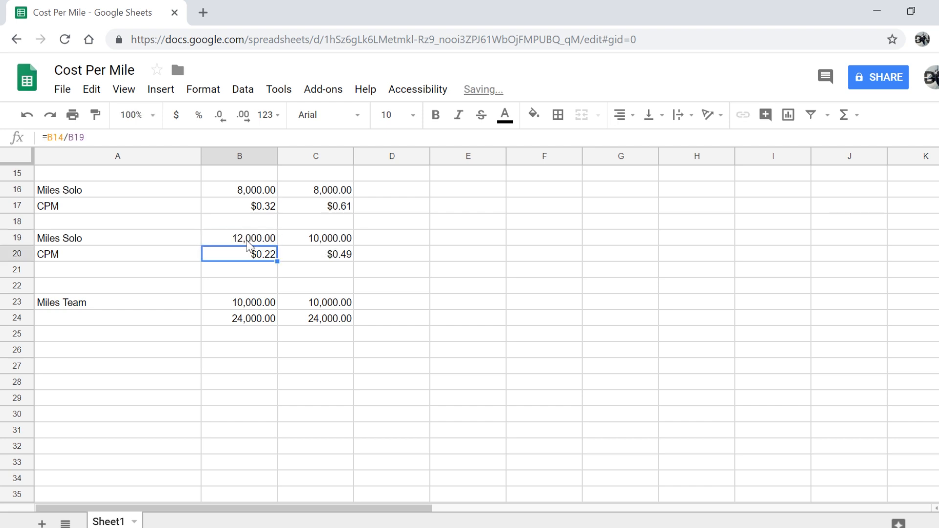
{"action": "left_click", "coordinate": [347, 241]}
{"action": "type", "text": "12000"}
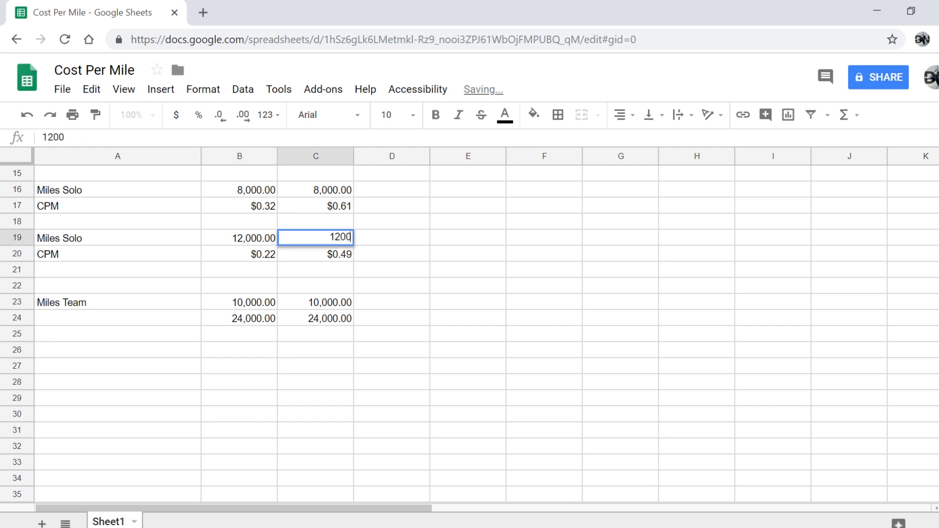
{"action": "key", "text": "Return"}
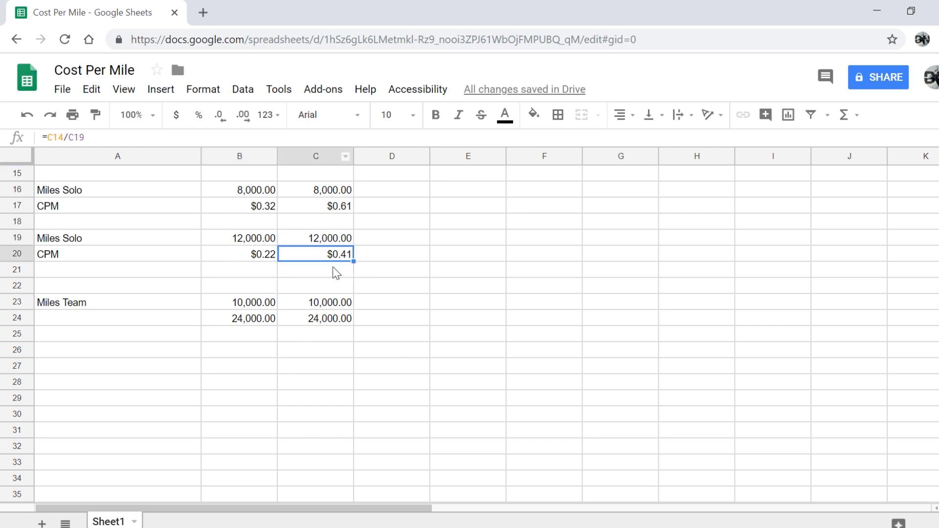
{"action": "key", "text": "ctrl+z"}
{"action": "key", "text": "ctrl+z"}
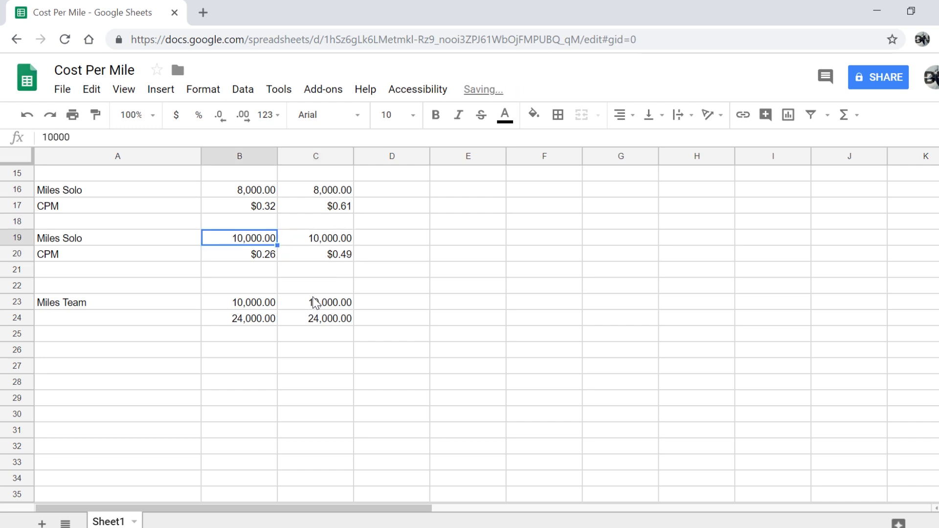
{"action": "left_click_drag", "start_coordinate": [247, 319], "coordinate": [324, 325]}
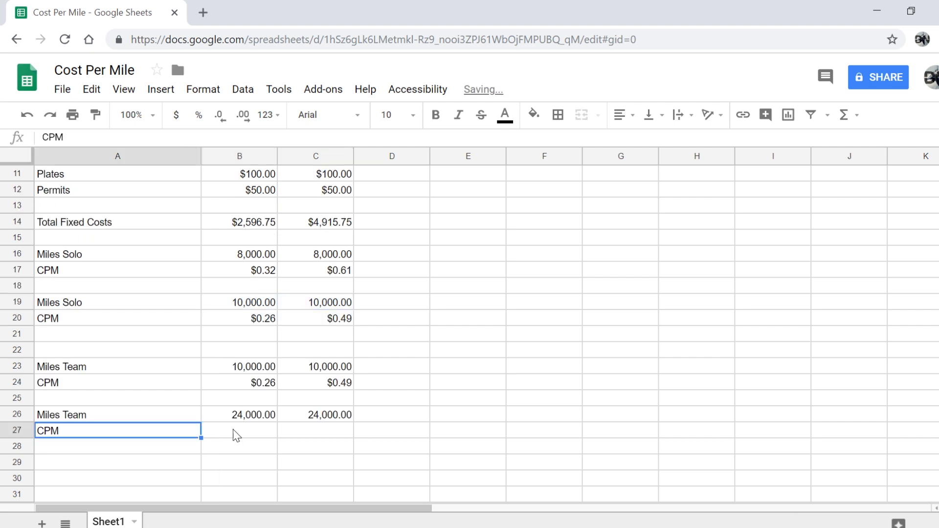
Enter =B14/B26 in B27 to get Plan A's $0.11 cost per mile at 24,000 team miles
{"action": "left_click", "coordinate": [234, 433]}
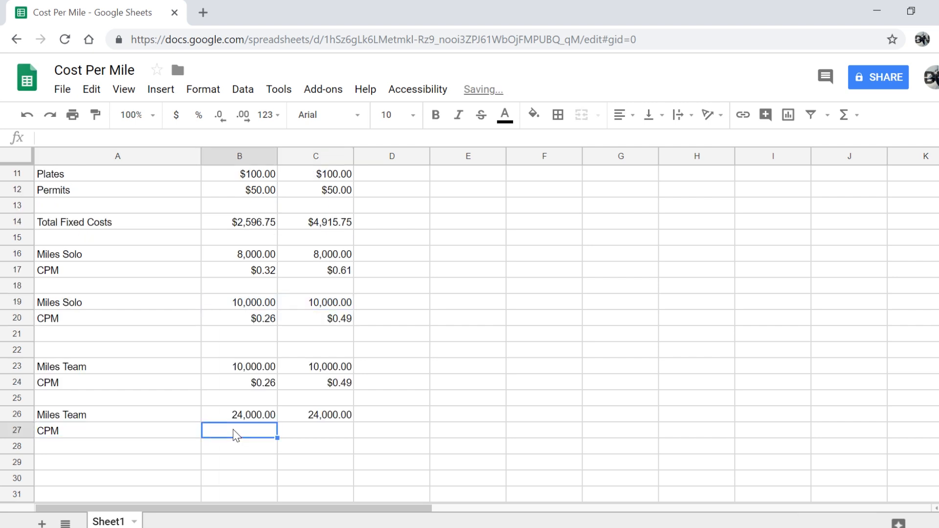
{"action": "type", "text": "="}
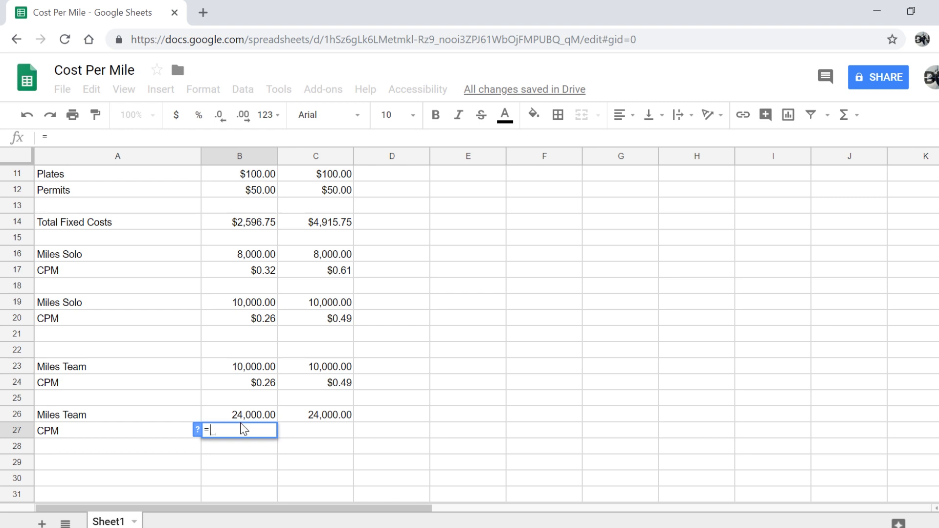
{"action": "left_click", "coordinate": [244, 226]}
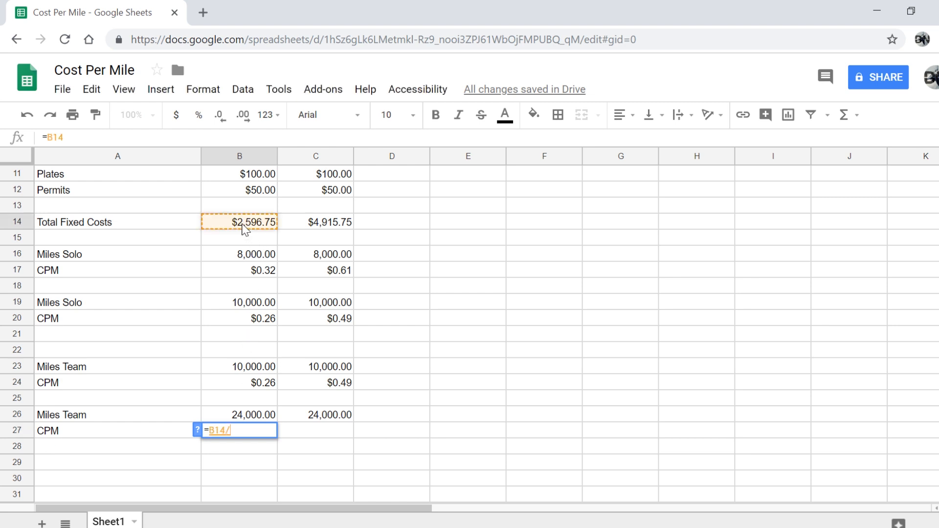
{"action": "type", "text": "/"}
{"action": "left_click", "coordinate": [259, 424]}
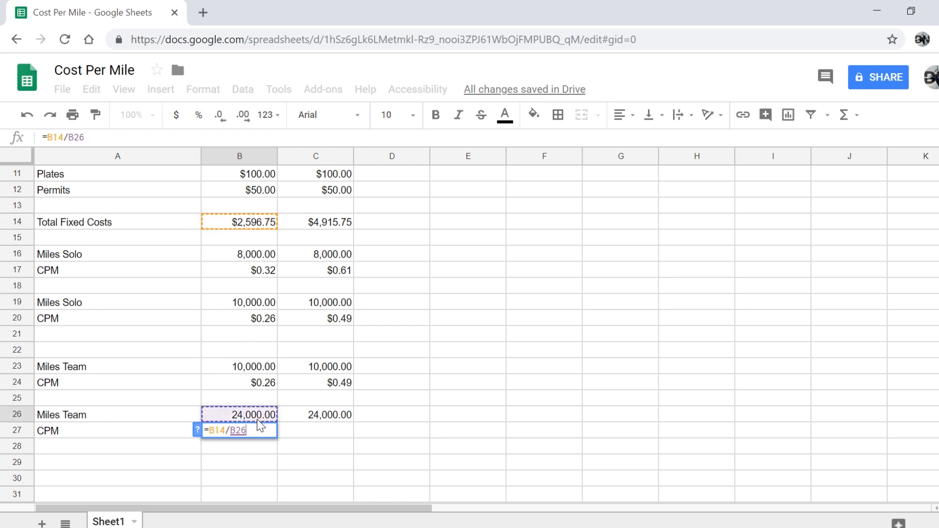
{"action": "key", "text": "Return"}
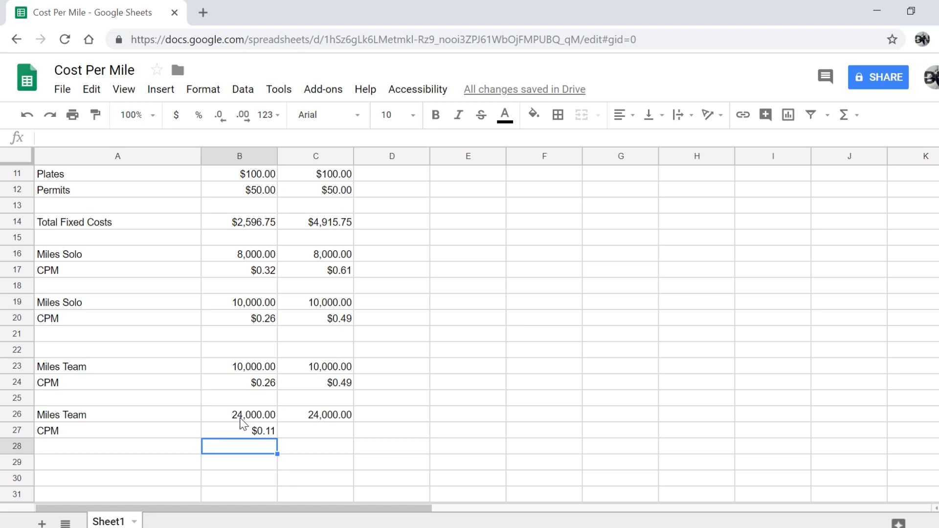
Enter =C14/C26 in C27 to get Plan B's $0.20 team cost per mile
{"action": "left_click", "coordinate": [319, 437]}
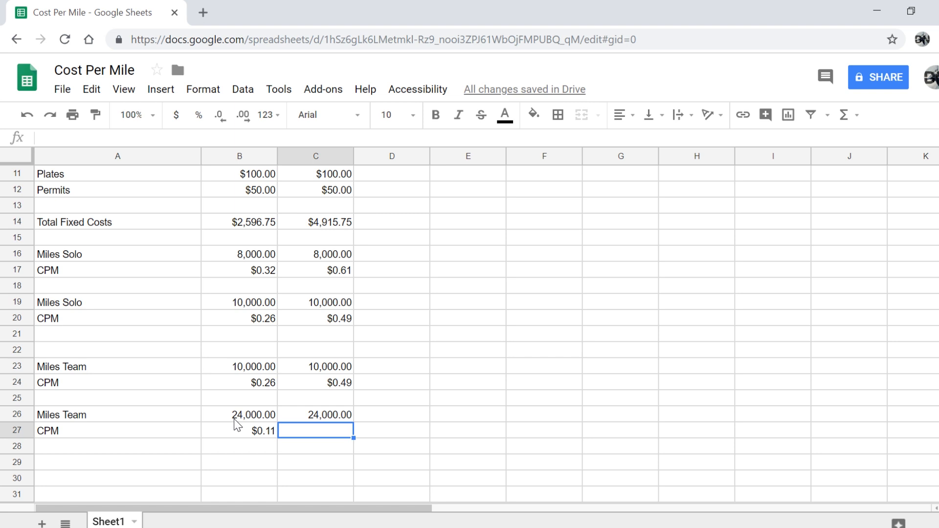
{"action": "type", "text": "="}
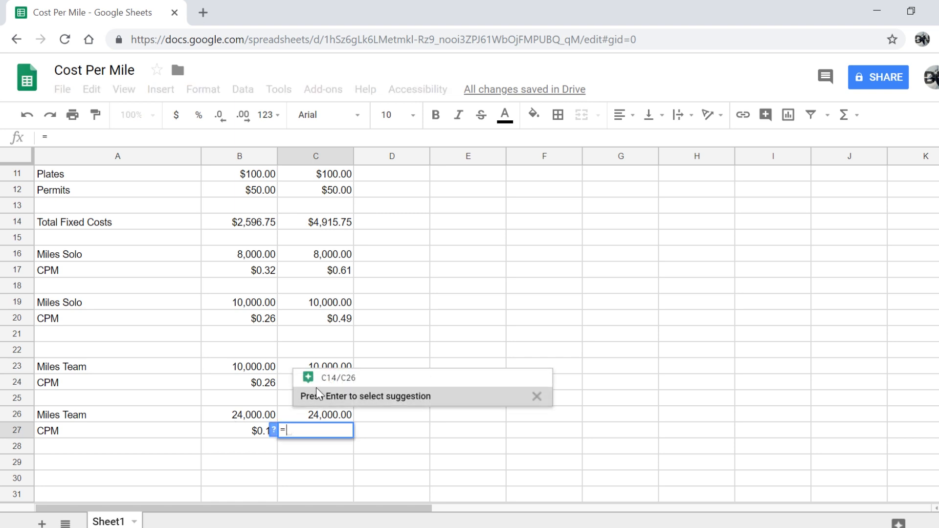
{"action": "left_click", "coordinate": [330, 378]}
{"action": "key", "text": "Return"}
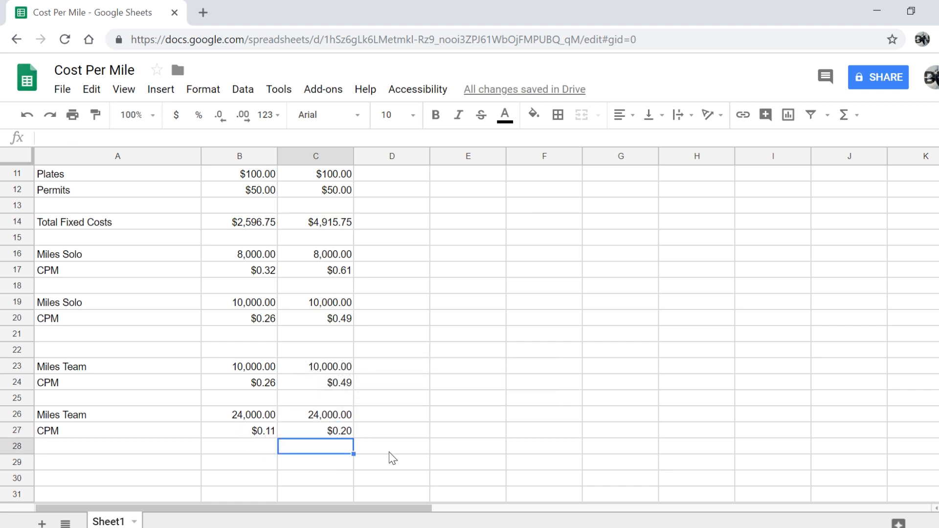
Widen column E by dragging its right border
{"action": "scroll", "coordinate": [391, 459], "scroll_direction": "up", "scroll_amount": 2}
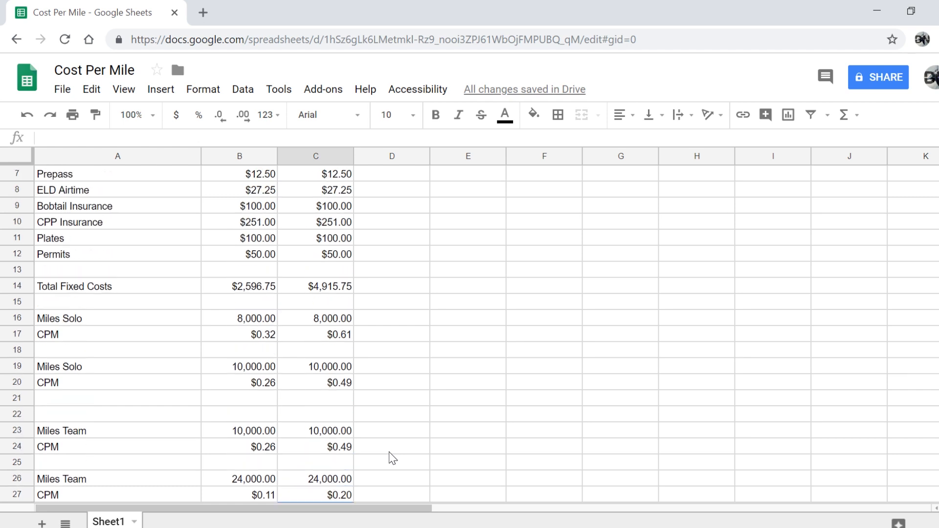
{"action": "scroll", "coordinate": [391, 458], "scroll_direction": "down", "scroll_amount": 1}
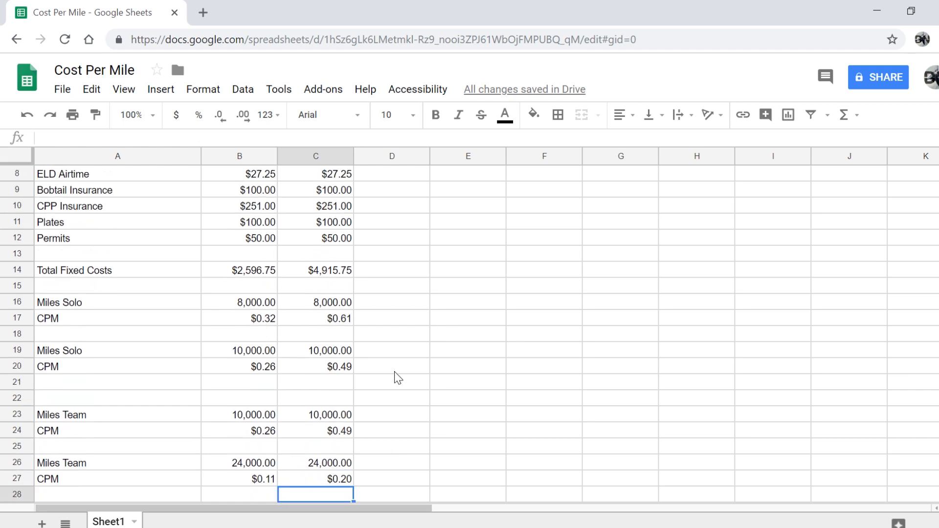
{"action": "scroll", "coordinate": [397, 378], "scroll_direction": "down", "scroll_amount": 2}
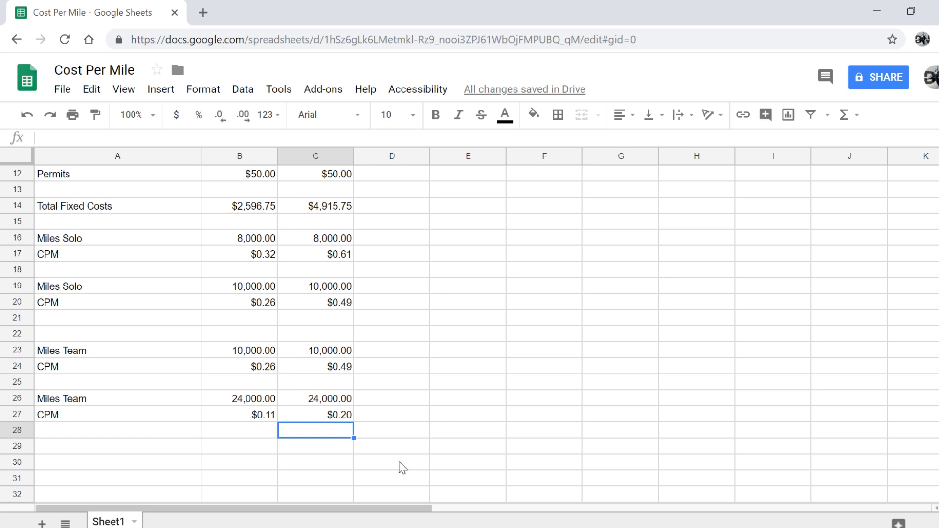
{"action": "scroll", "coordinate": [402, 468], "scroll_direction": "down", "scroll_amount": 5}
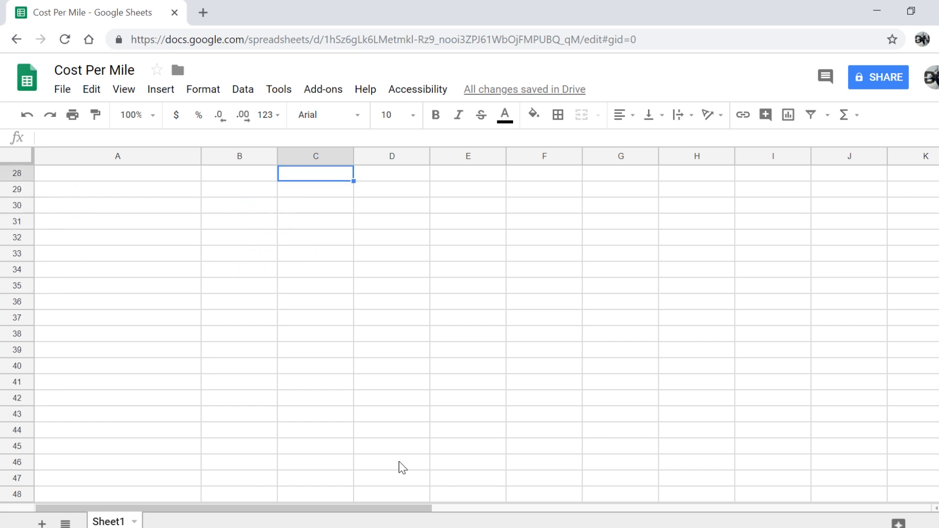
{"action": "scroll", "coordinate": [402, 468], "scroll_direction": "up", "scroll_amount": 6}
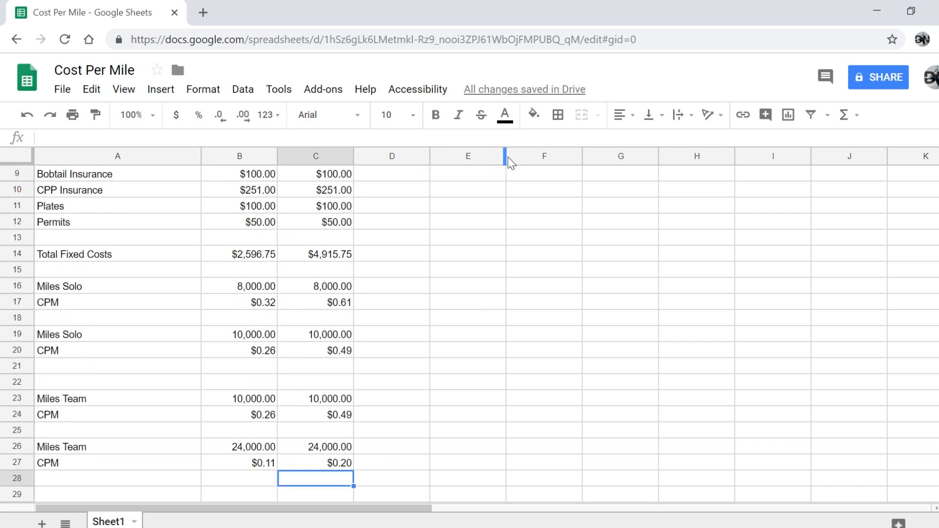
{"action": "left_click_drag", "start_coordinate": [505, 158], "coordinate": [540, 159]}
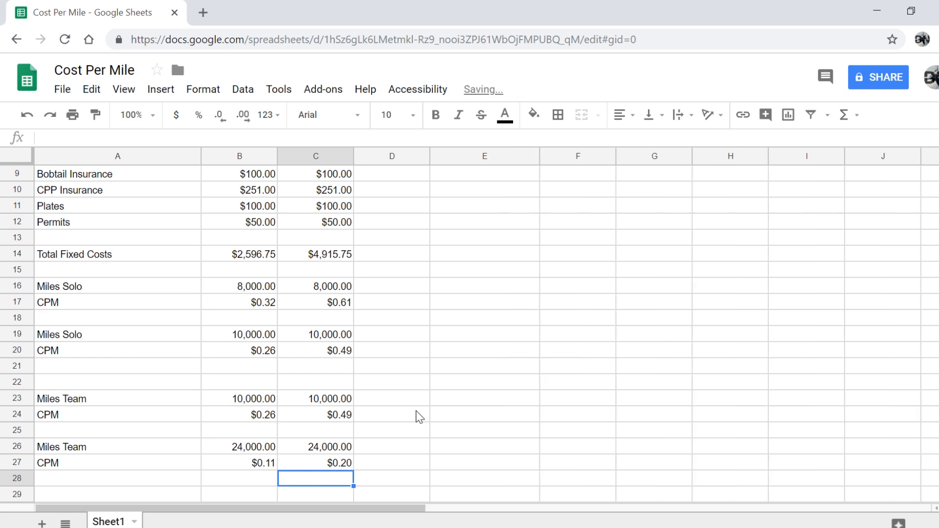
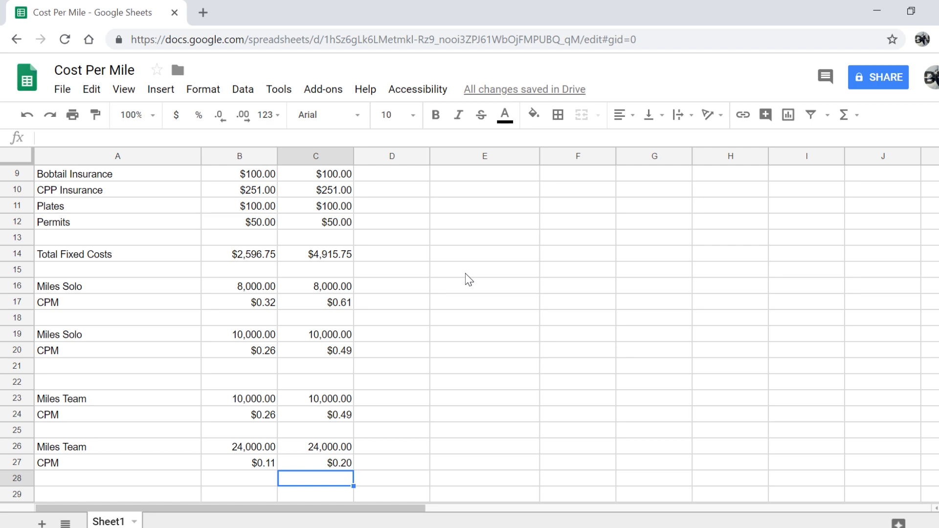
Label E13 'Fuel Economy' above the MPG column beside the cost table
{"action": "left_click", "coordinate": [451, 258]}
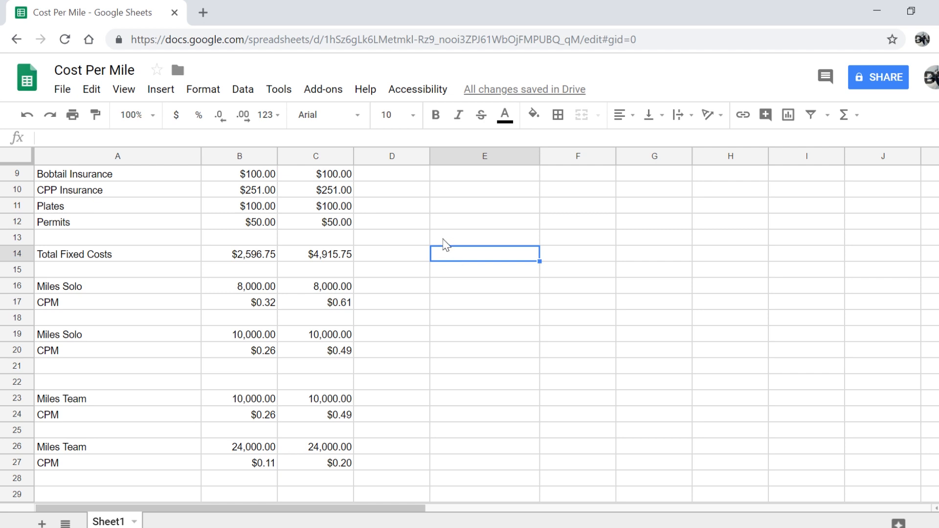
{"action": "left_click", "coordinate": [445, 243]}
{"action": "type", "text": "F"}
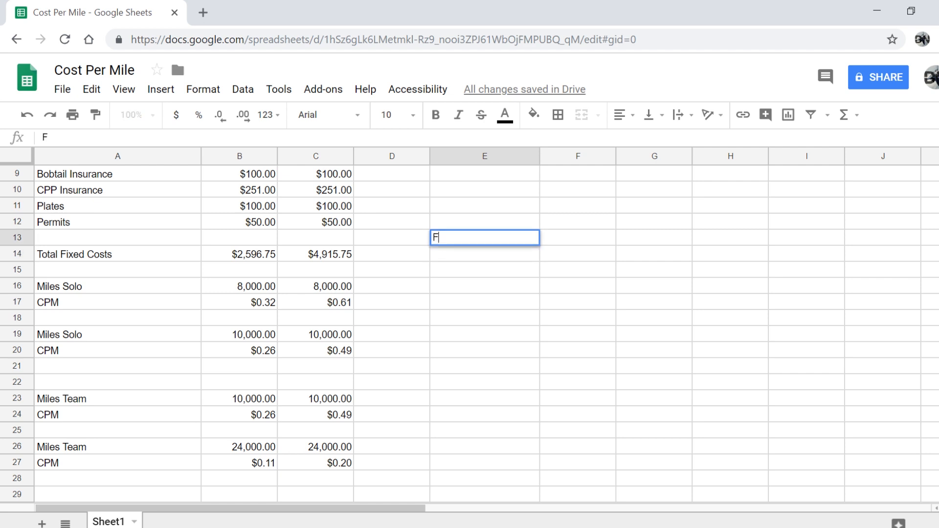
{"action": "type", "text": "uel Econo"}
{"action": "key", "text": "BackSpace"}
{"action": "type", "text": "m"}
{"action": "key", "text": "BackSpace"}
{"action": "type", "text": "omy"}
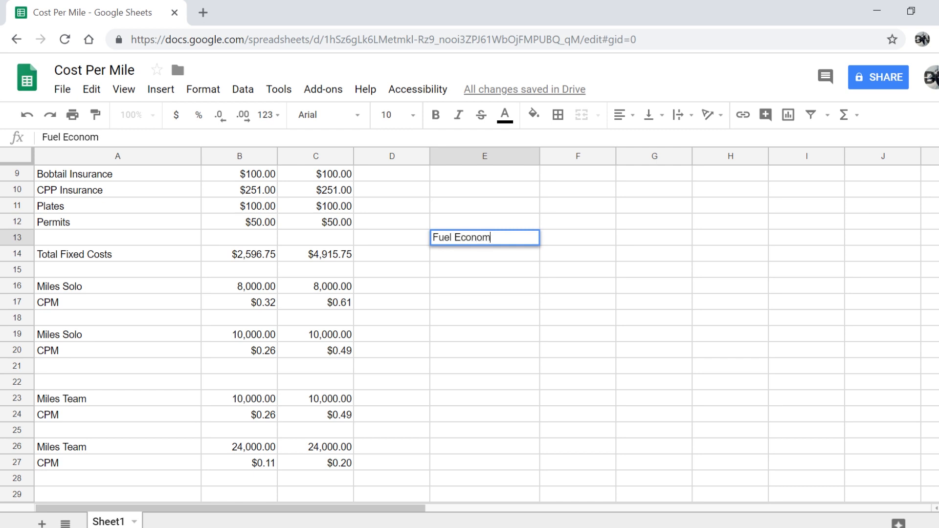
{"action": "key", "text": "Return"}
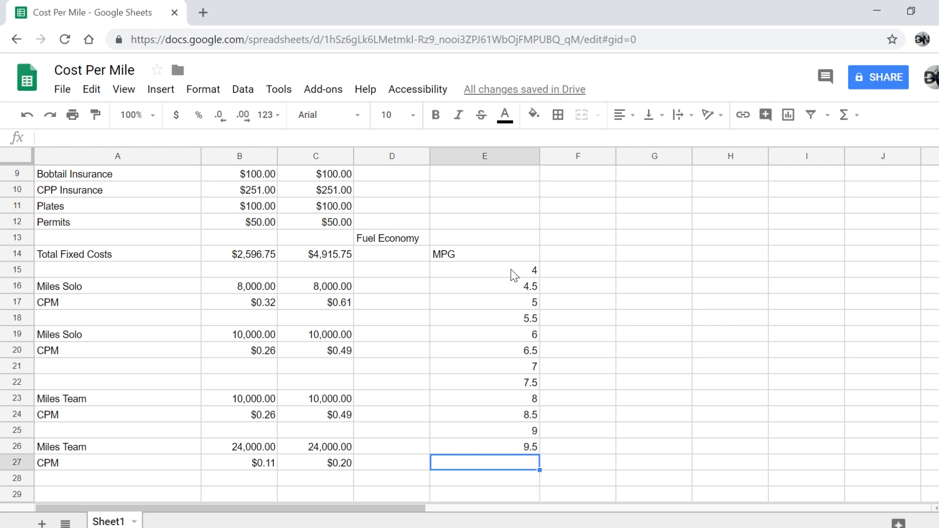
{"action": "left_click", "coordinate": [596, 278]}
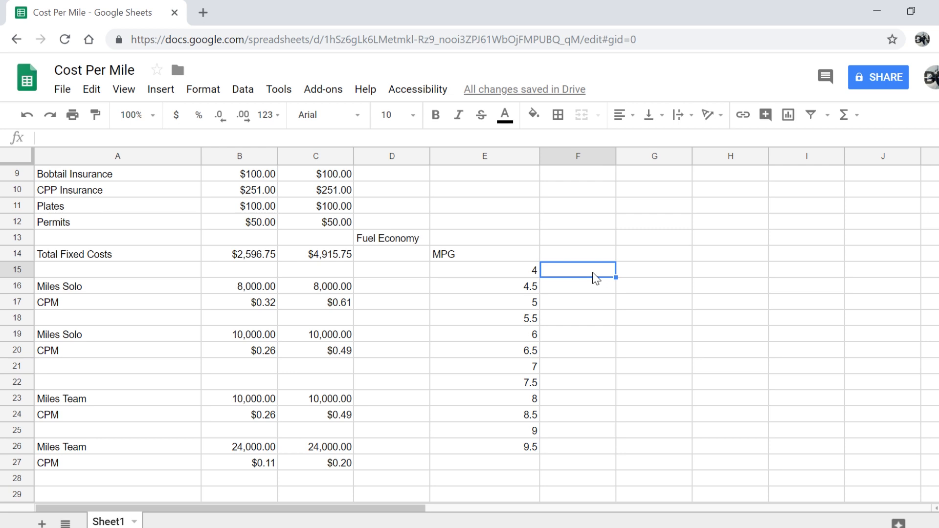
Enter the heading 'CPG' in F14
{"action": "left_click", "coordinate": [589, 248]}
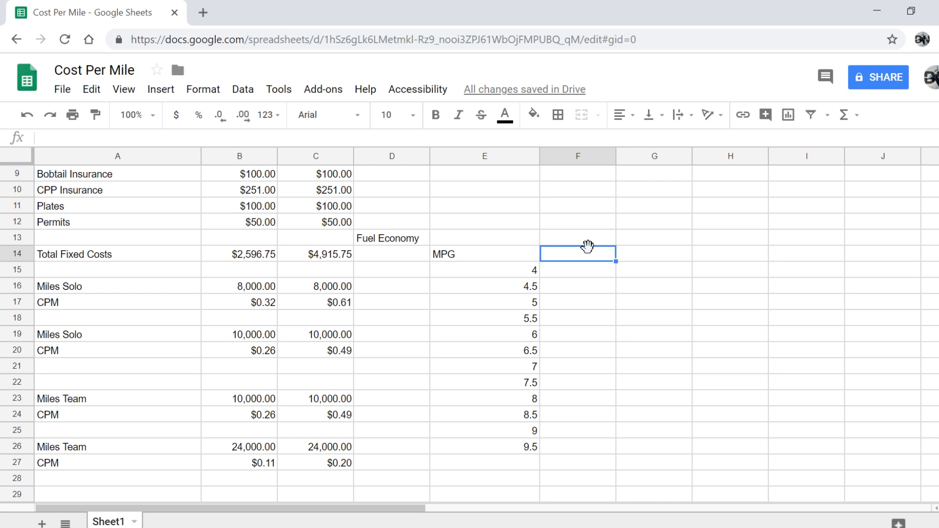
{"action": "type", "text": "CPG"}
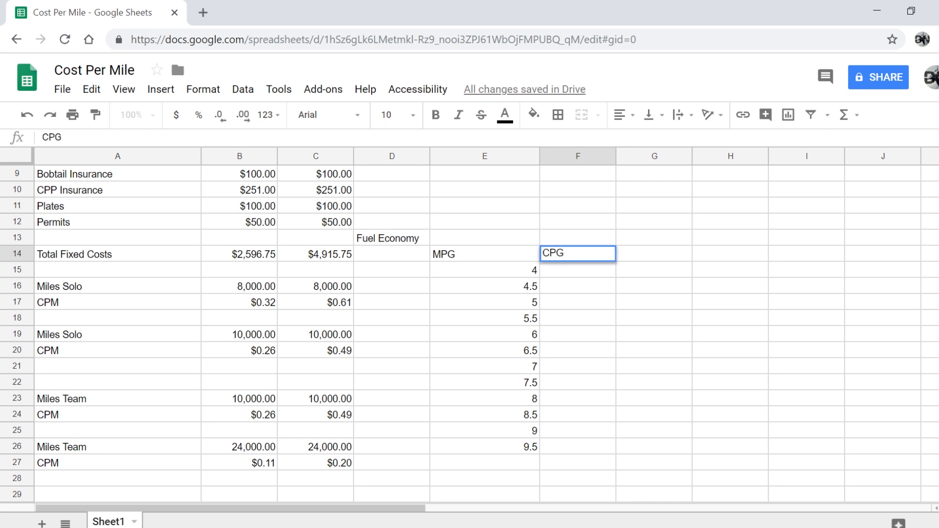
{"action": "key", "text": "Return"}
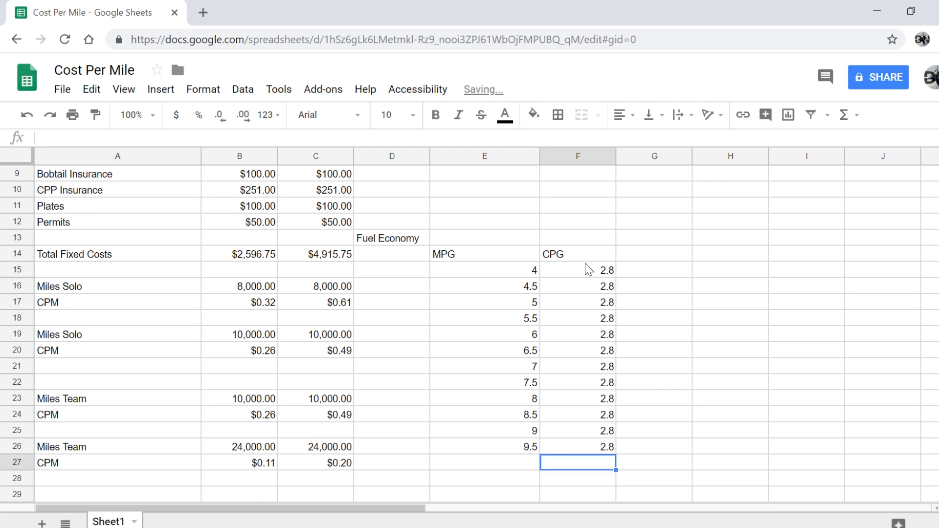
Try 30 as the cost per gallon in F17, then undo it back to 2.8
{"action": "left_click", "coordinate": [563, 304]}
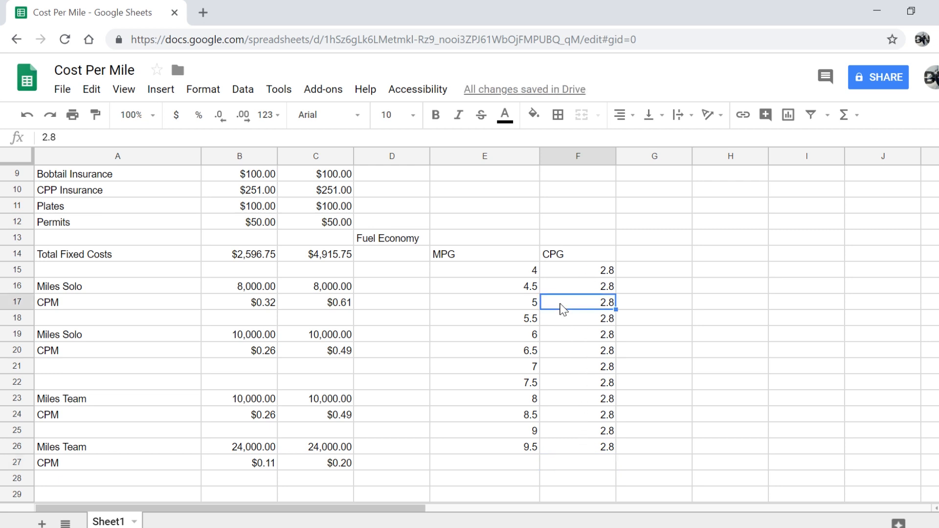
{"action": "type", "text": "30"}
{"action": "key", "text": "Return"}
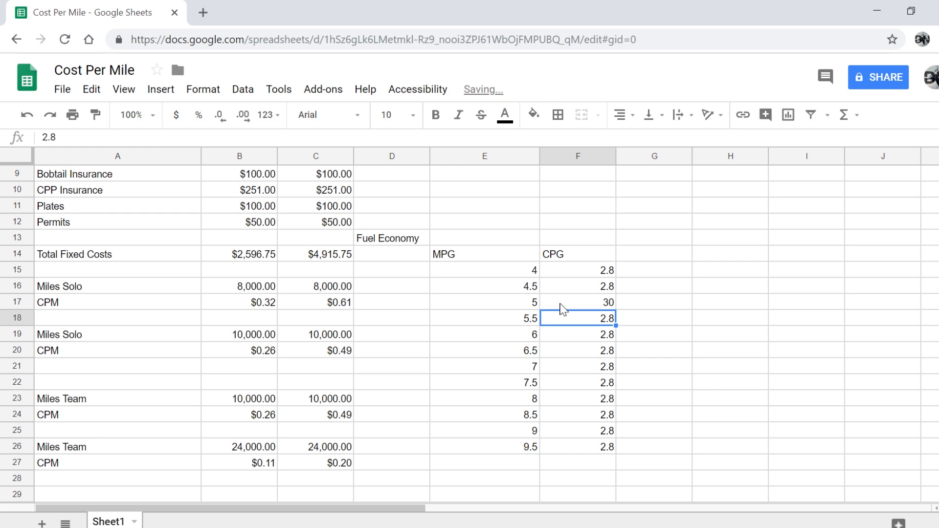
{"action": "left_click", "coordinate": [562, 305]}
{"action": "key", "text": "ctrl+z"}
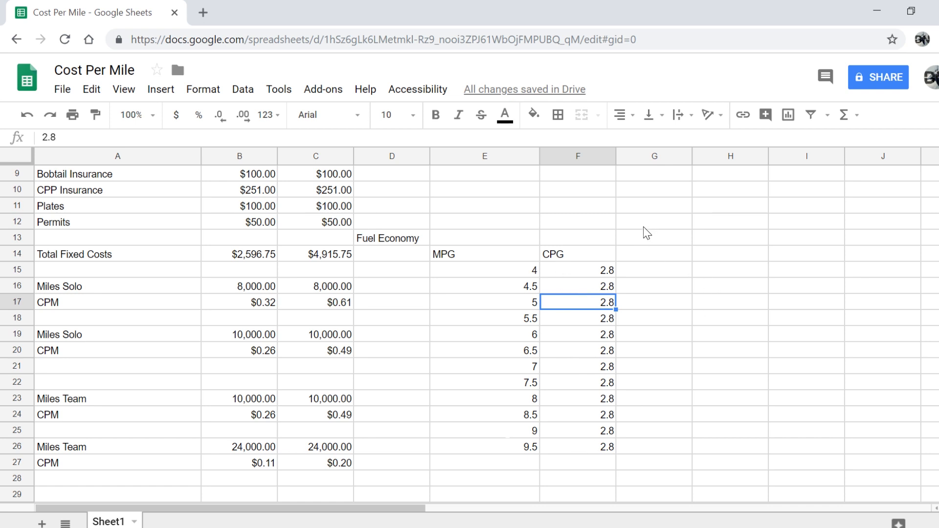
{"action": "left_click", "coordinate": [647, 259]}
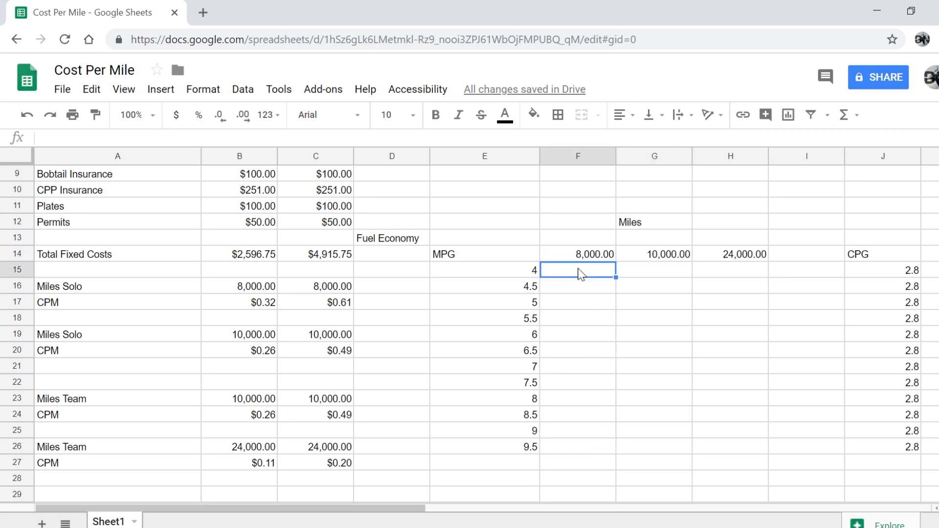
Enter gallons formulas dividing 8,000 miles by the 4 and 4.5 MPG values
{"action": "type", "text": "="}
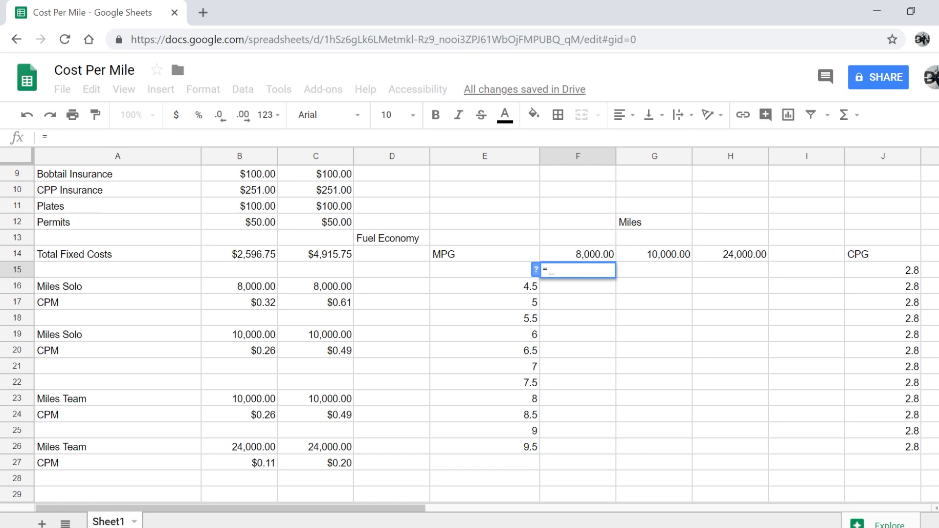
{"action": "left_click", "coordinate": [580, 257]}
{"action": "type", "text": "/"}
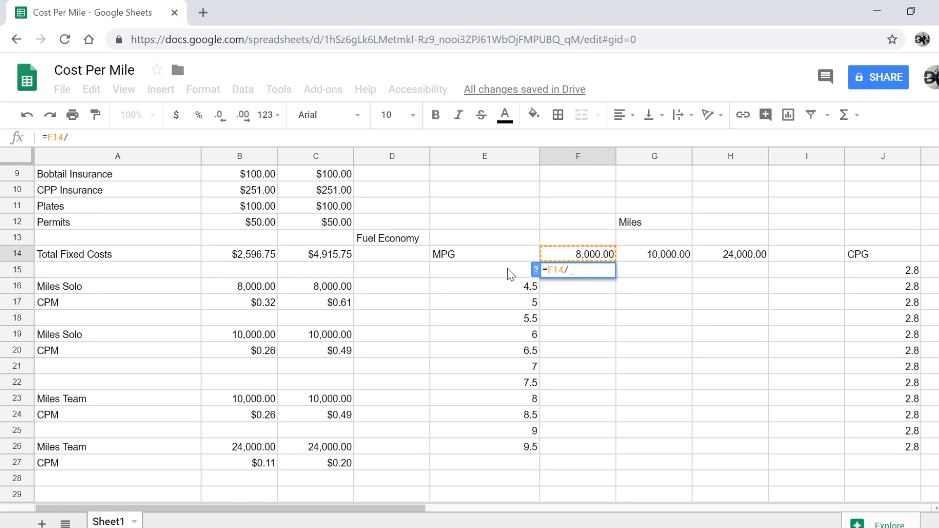
{"action": "left_click", "coordinate": [508, 270]}
{"action": "key", "text": "Return"}
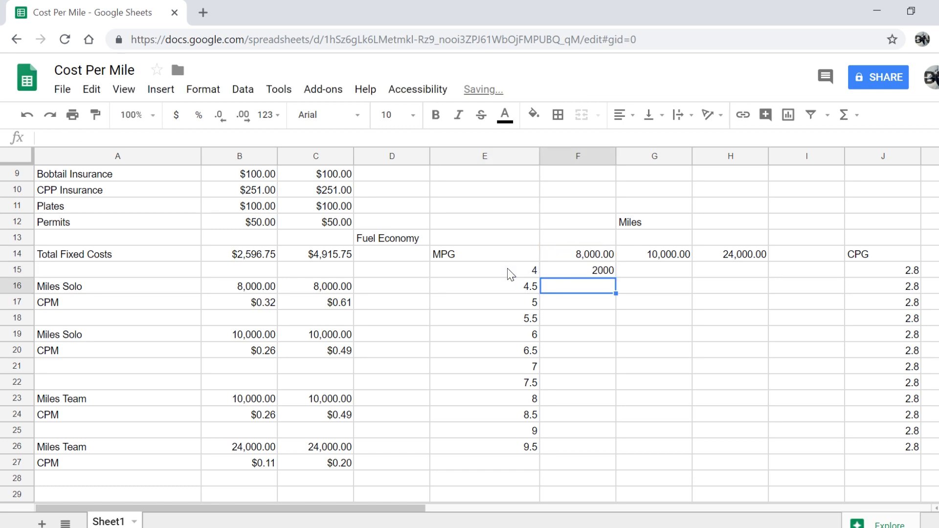
{"action": "type", "text": "="}
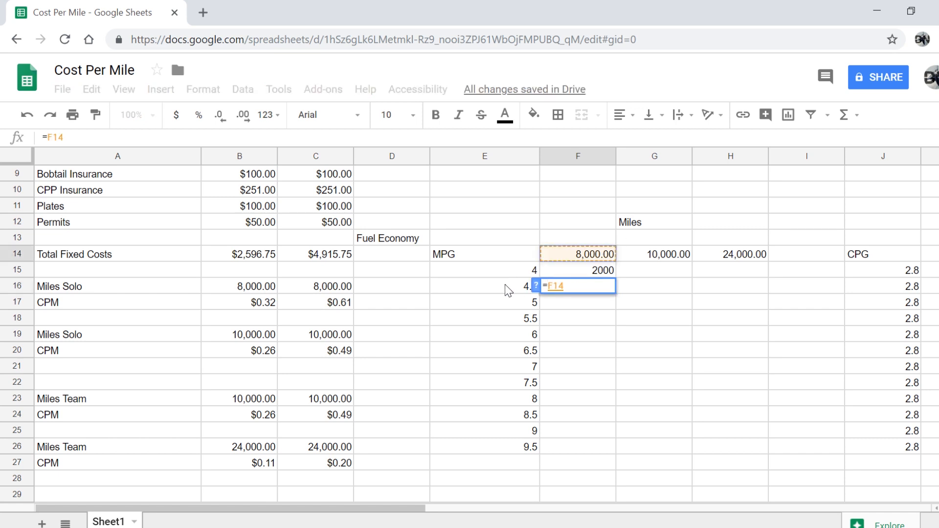
{"action": "left_click", "coordinate": [505, 289]}
{"action": "left_click", "coordinate": [558, 255]}
{"action": "type", "text": "/"}
{"action": "left_click", "coordinate": [501, 291]}
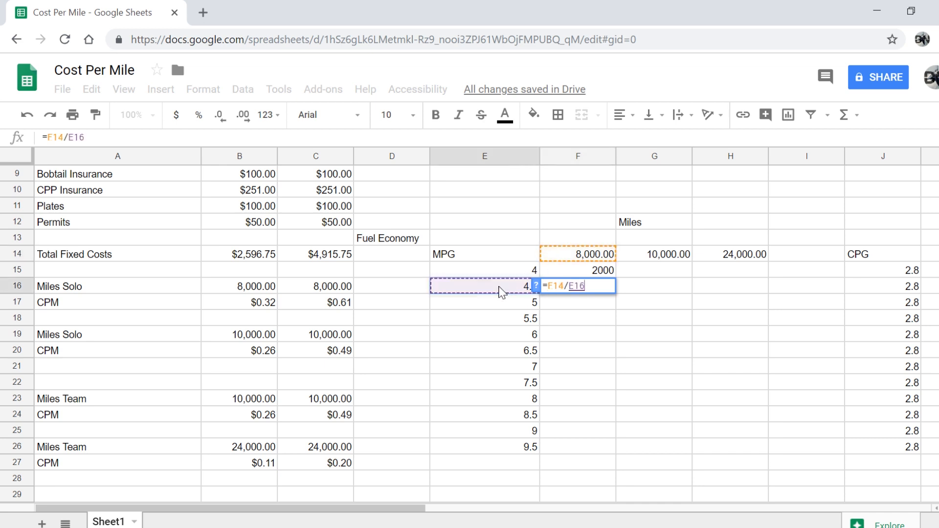
{"action": "key", "text": "Return"}
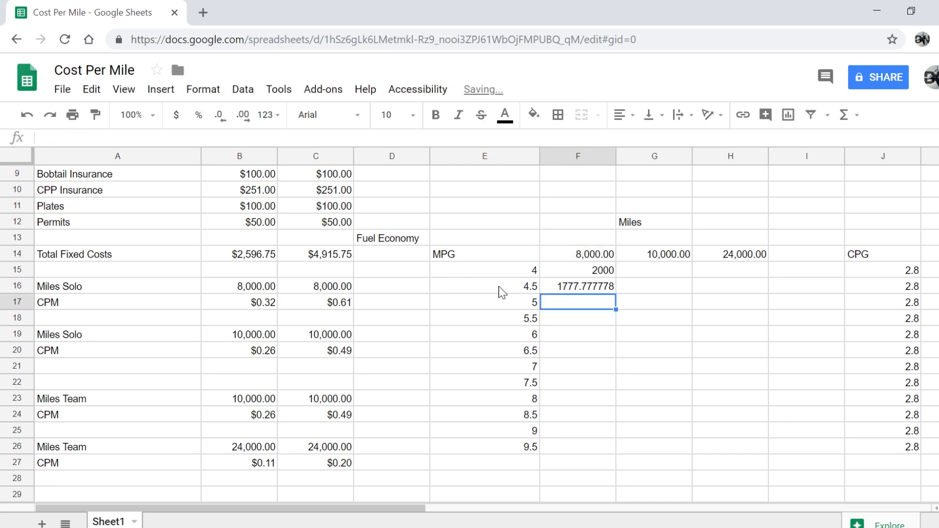
{"action": "type", "text": "="}
{"action": "left_click", "coordinate": [600, 255]}
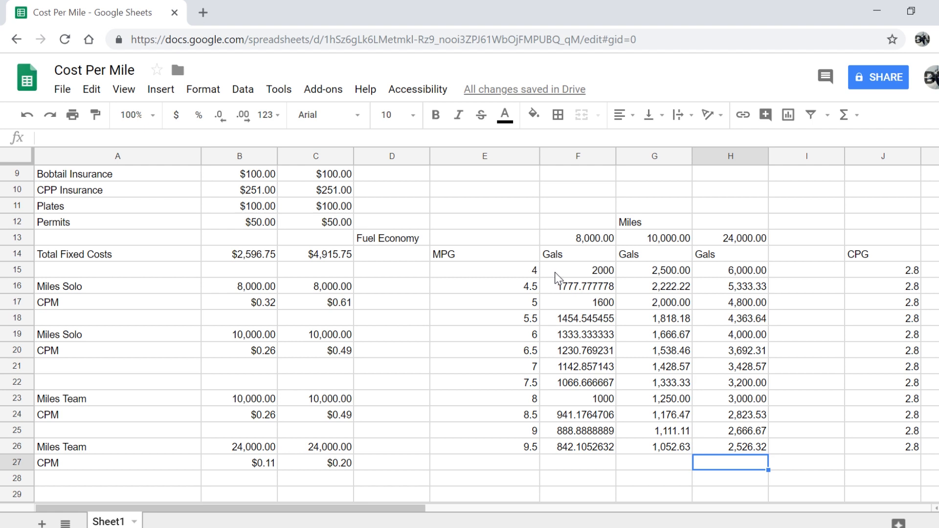
Strip the decimals from gallon columns F15:F26 and G15:H26 to show whole gallons
{"action": "left_click_drag", "start_coordinate": [562, 274], "coordinate": [581, 451]}
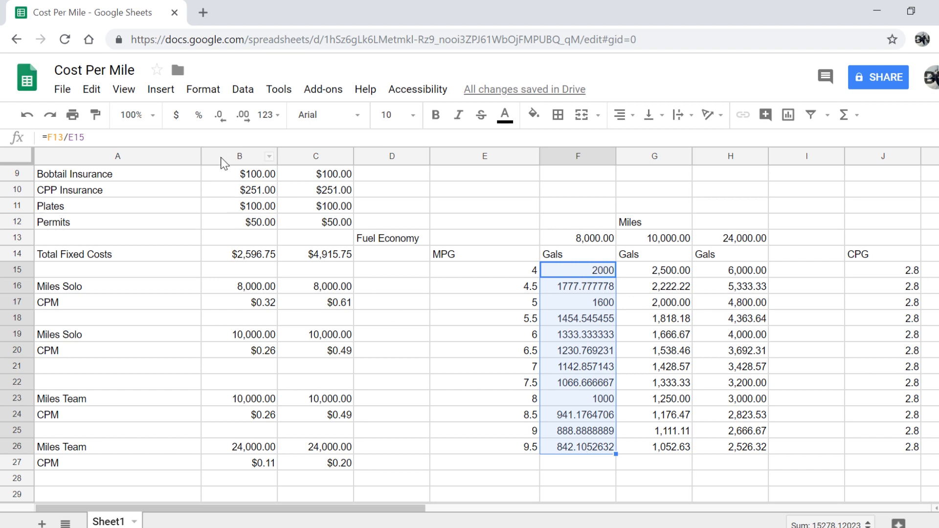
{"action": "left_click", "coordinate": [218, 125]}
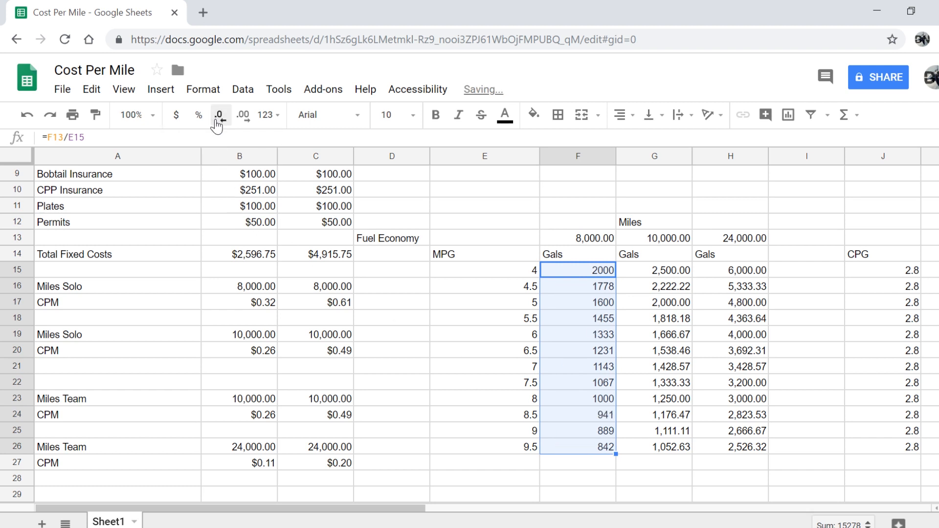
{"action": "left_click", "coordinate": [239, 123]}
{"action": "left_click", "coordinate": [240, 120]}
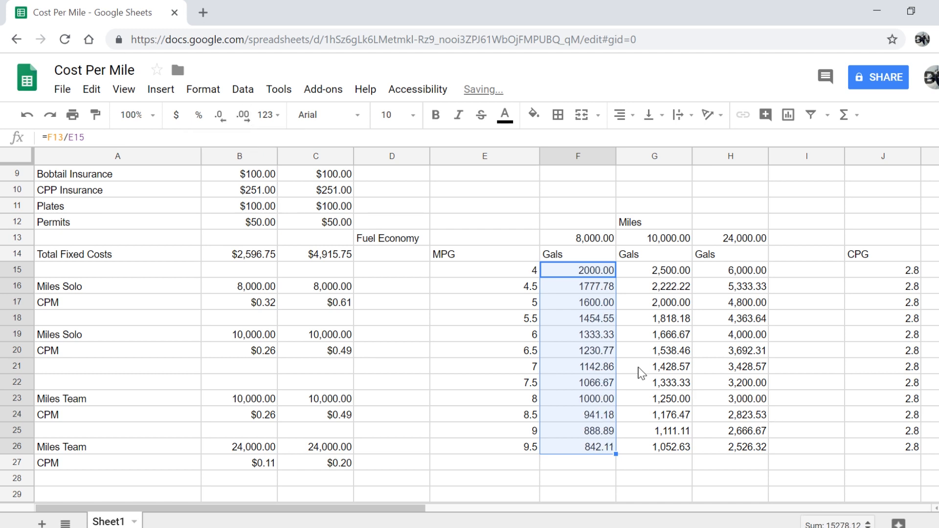
{"action": "double_click", "coordinate": [219, 116]}
{"action": "left_click_drag", "start_coordinate": [662, 271], "coordinate": [756, 450]}
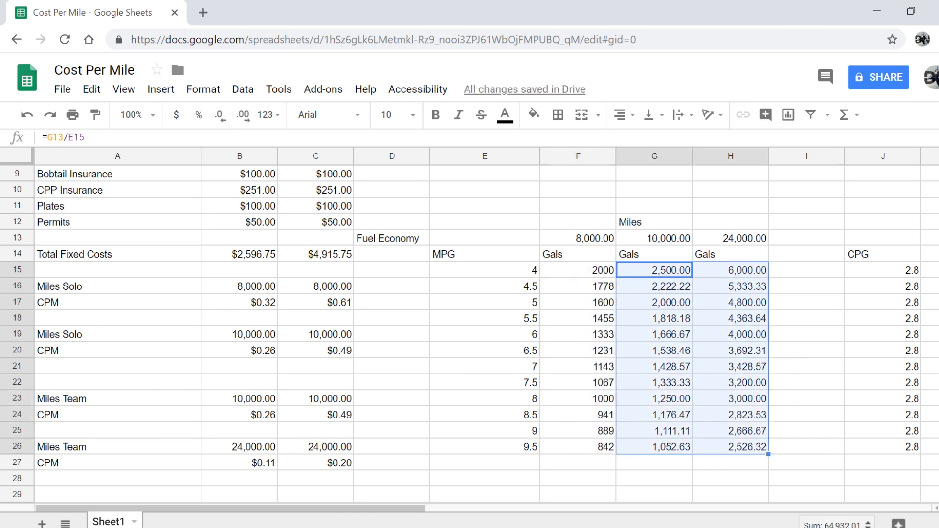
{"action": "left_click", "coordinate": [220, 117]}
{"action": "left_click", "coordinate": [220, 118]}
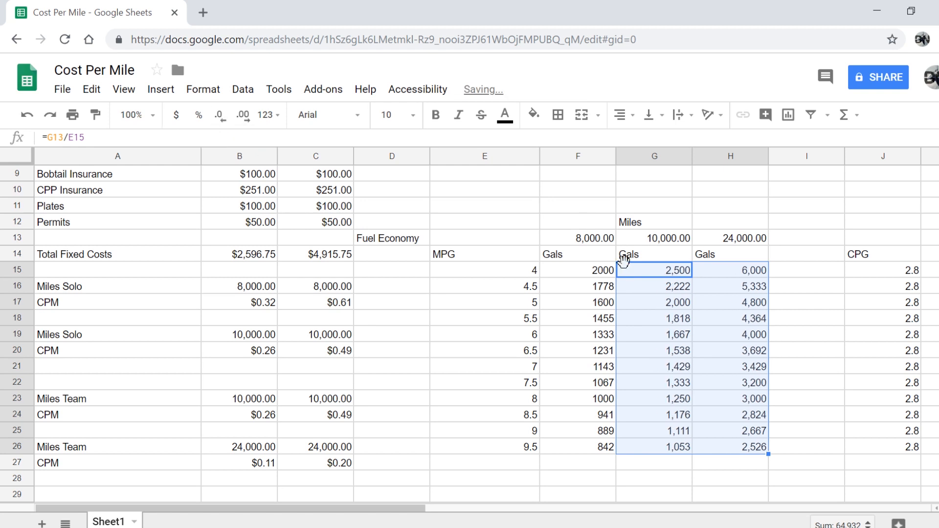
{"action": "left_click", "coordinate": [810, 293]}
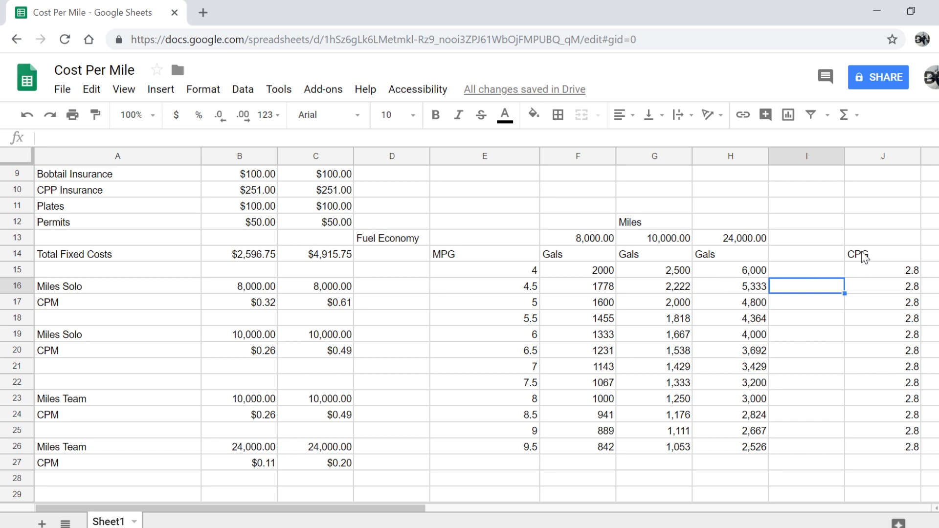
Move the CPG column next to the gallons and rename its heading 'Cost Per Gal'
{"action": "left_click_drag", "start_coordinate": [860, 256], "coordinate": [867, 447]}
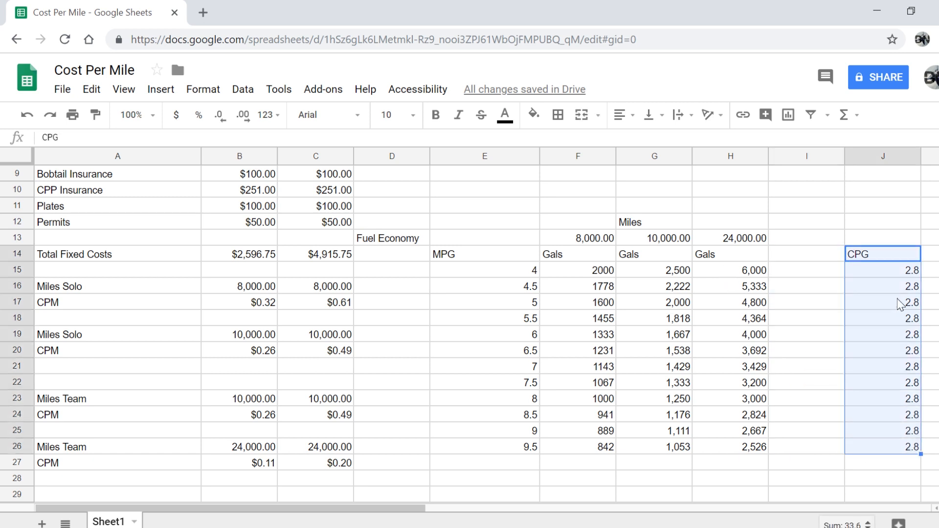
{"action": "left_click_drag", "start_coordinate": [878, 245], "coordinate": [812, 261]}
{"action": "key", "text": "Return"}
{"action": "key", "text": "BackSpace"}
{"action": "key", "text": "BackSpace"}
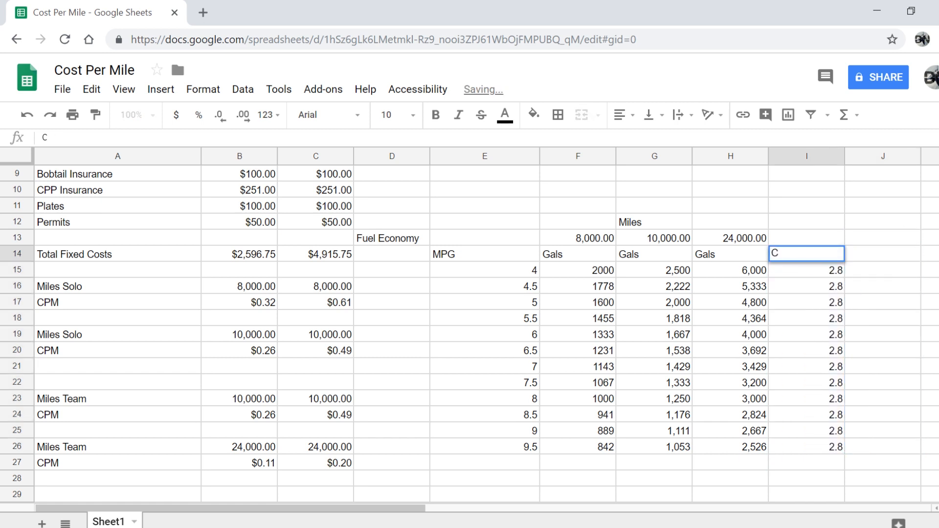
{"action": "type", "text": "ost "}
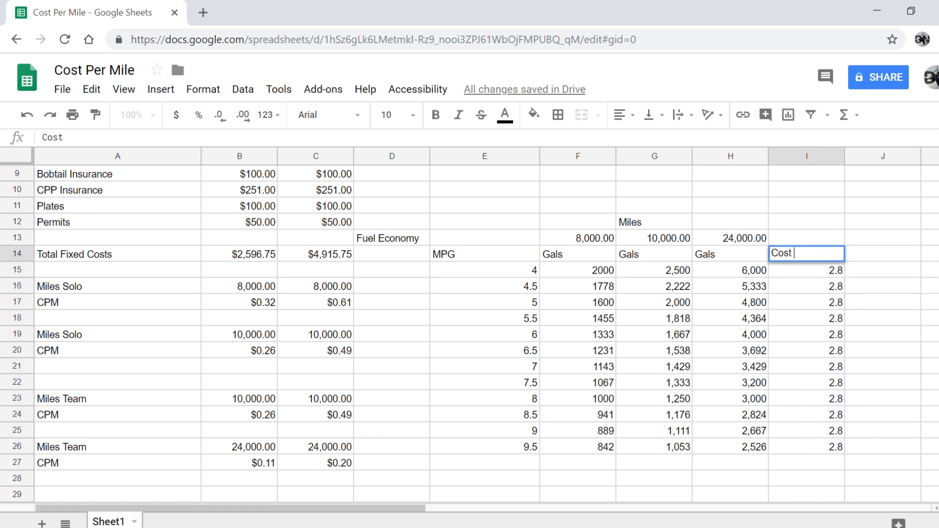
{"action": "type", "text": "Per Gal"}
{"action": "key", "text": "Return"}
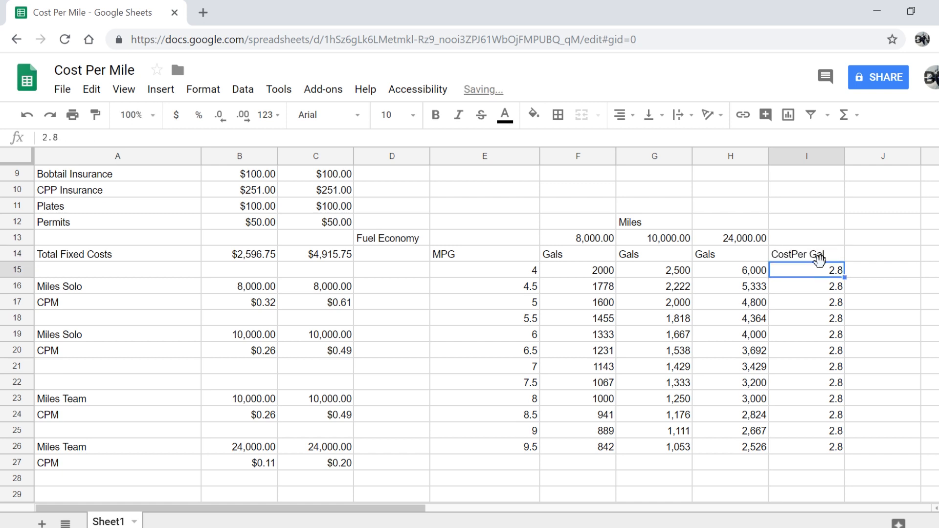
{"action": "key", "text": "Up"}
{"action": "key", "text": "Return"}
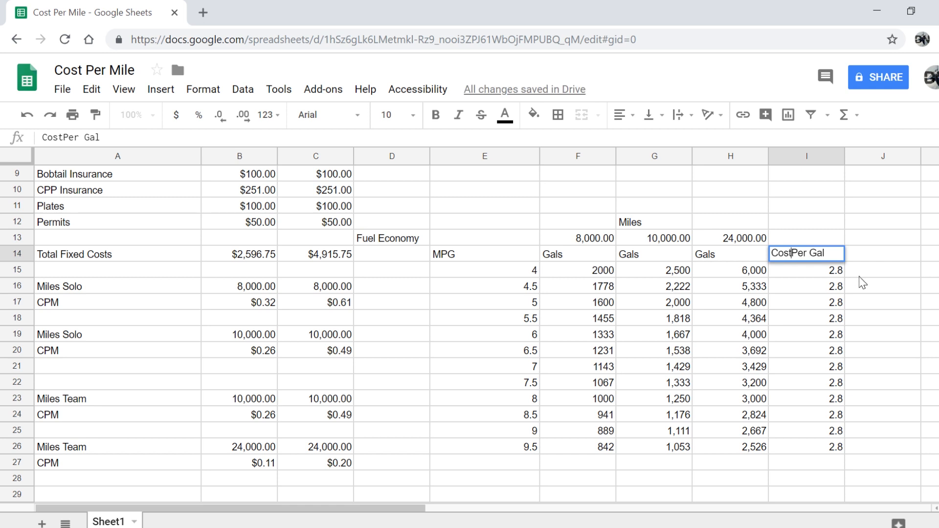
{"action": "key", "text": "Return"}
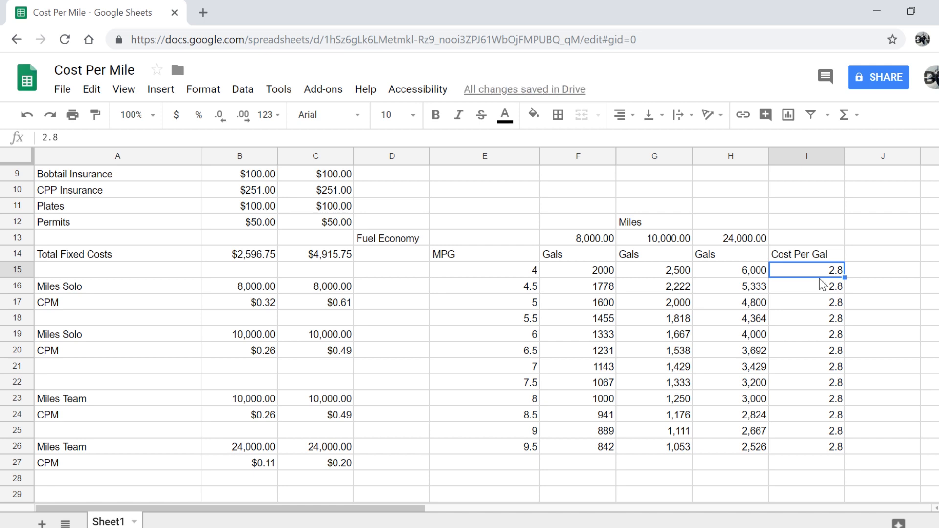
Format the column I cost per gallon values as currency, $2.80
{"action": "left_click_drag", "start_coordinate": [803, 266], "coordinate": [808, 448]}
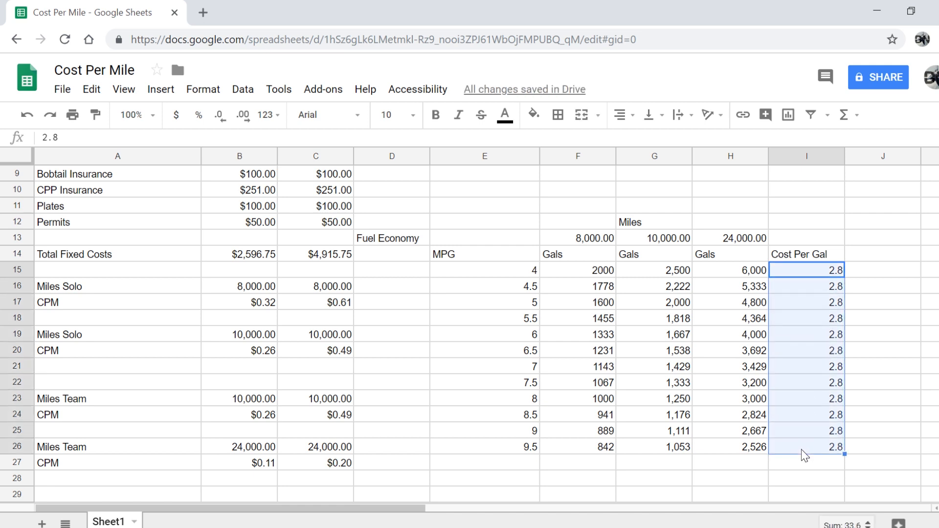
{"action": "left_click", "coordinate": [254, 121]}
{"action": "left_click", "coordinate": [177, 117]}
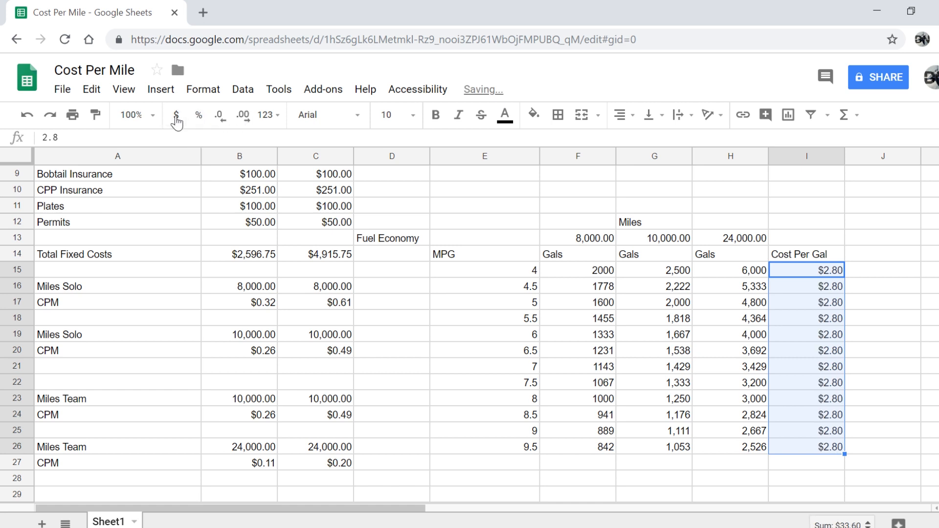
{"action": "left_click", "coordinate": [869, 259]}
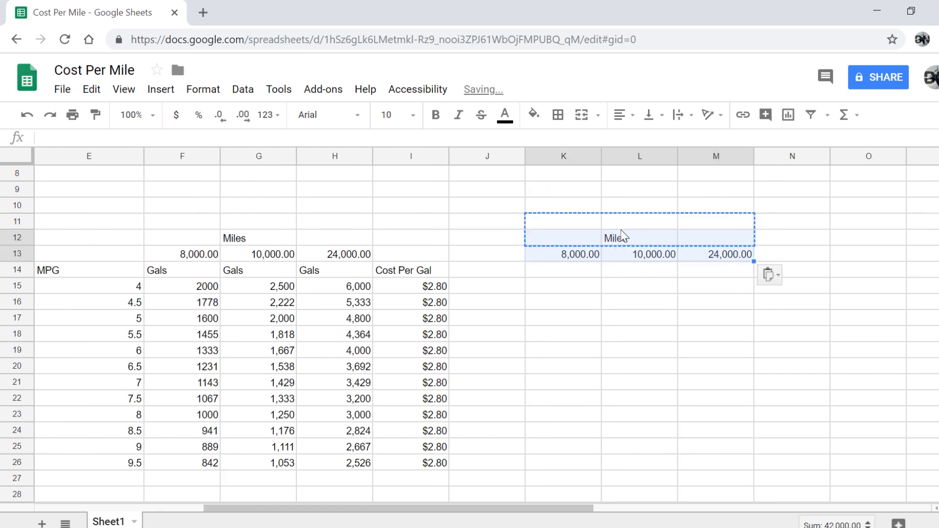
Shift the Miles headings over the new columns and enter the first fuel cost =F15*I15
{"action": "left_click_drag", "start_coordinate": [623, 235], "coordinate": [560, 239]}
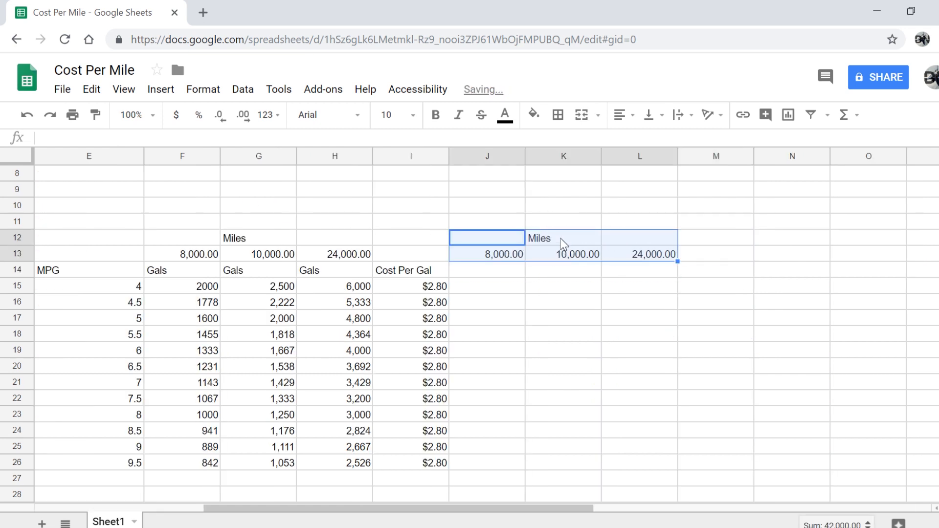
{"action": "left_click", "coordinate": [544, 341]}
{"action": "left_click", "coordinate": [494, 286]}
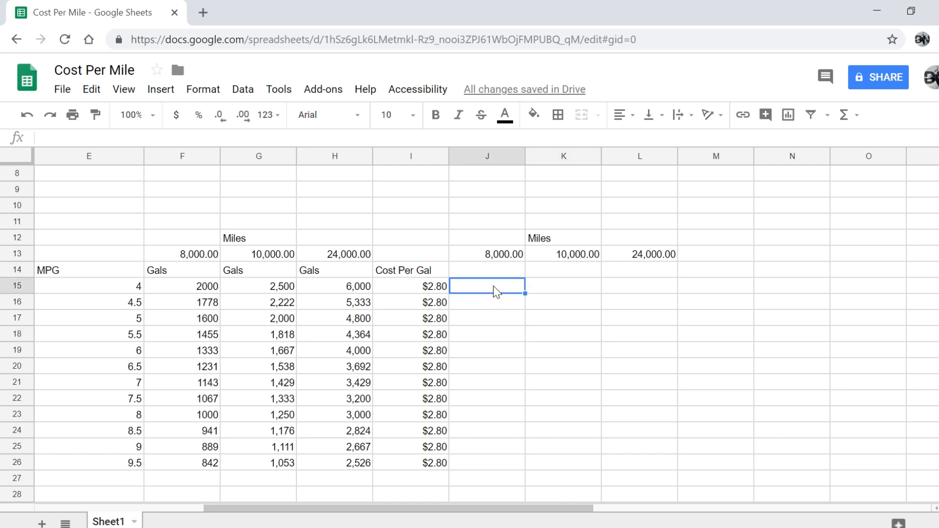
{"action": "type", "text": "="}
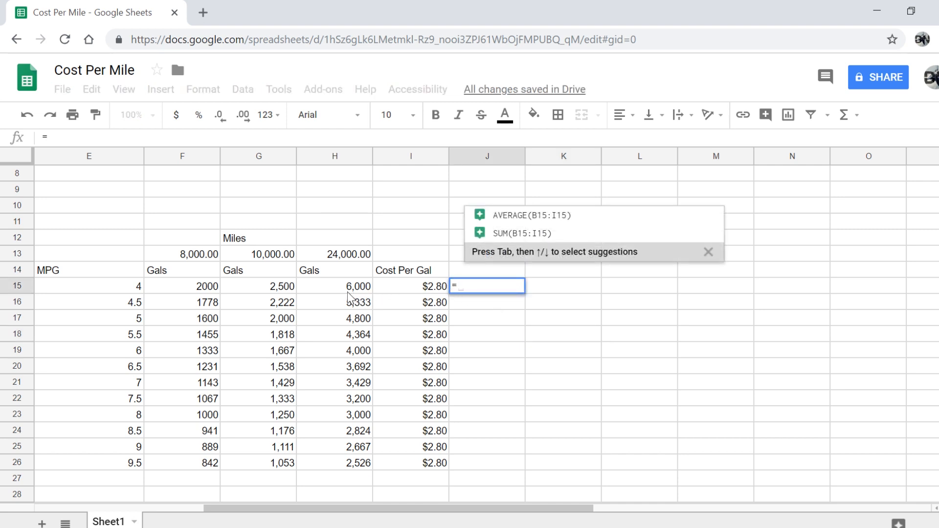
{"action": "left_click", "coordinate": [198, 289]}
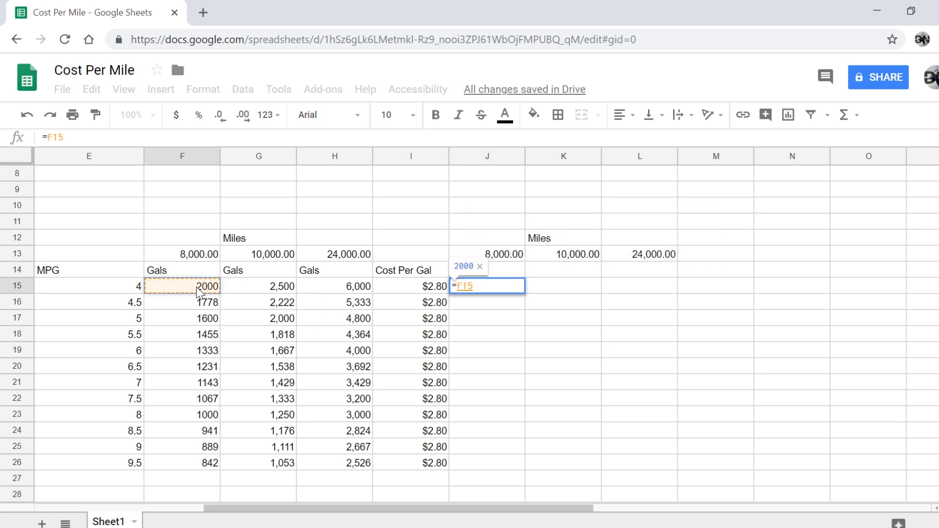
{"action": "type", "text": "*"}
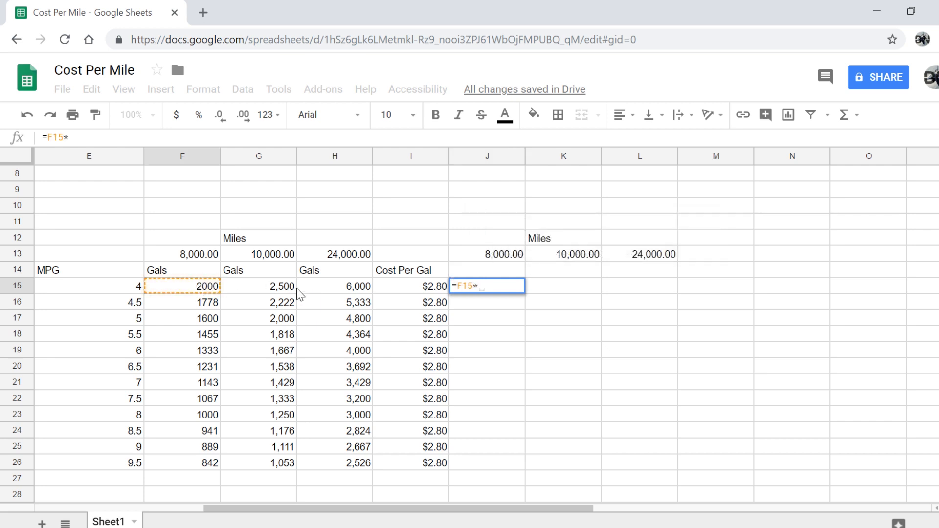
{"action": "left_click", "coordinate": [427, 292]}
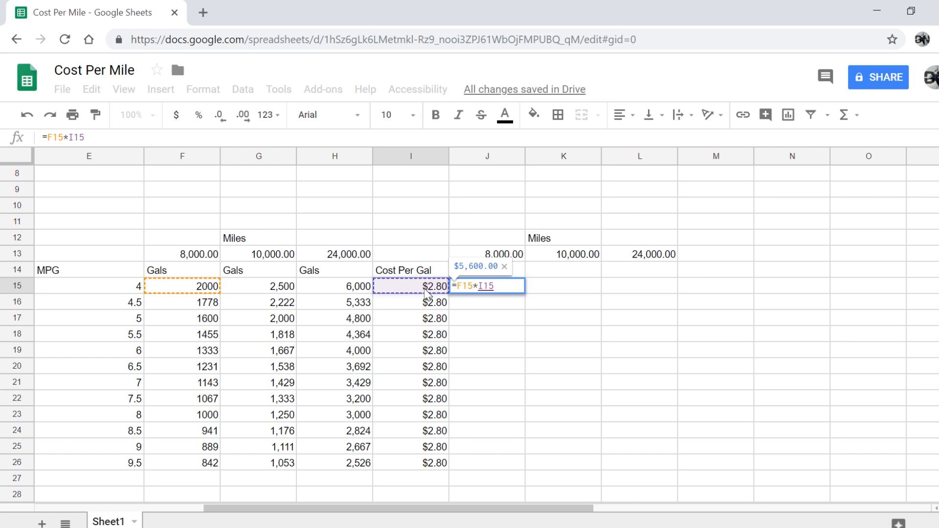
{"action": "key", "text": "Return"}
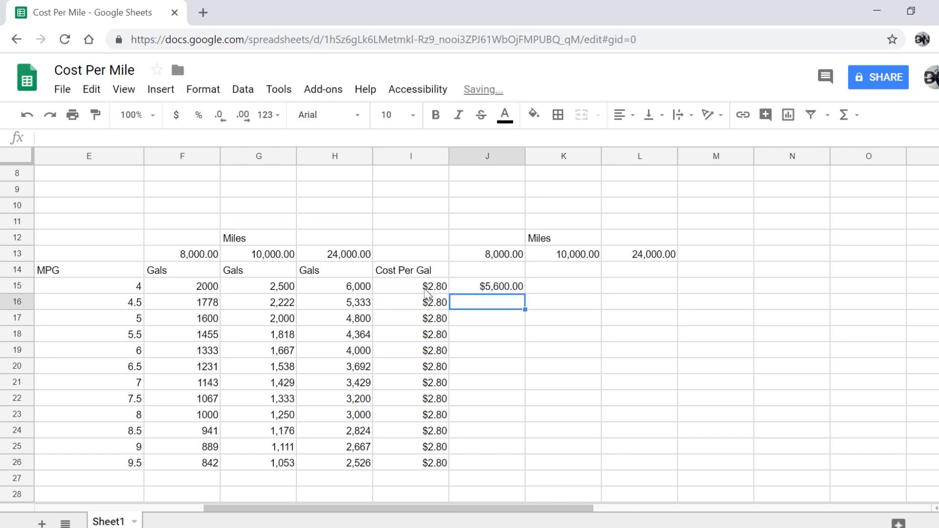
{"action": "type", "text": "="}
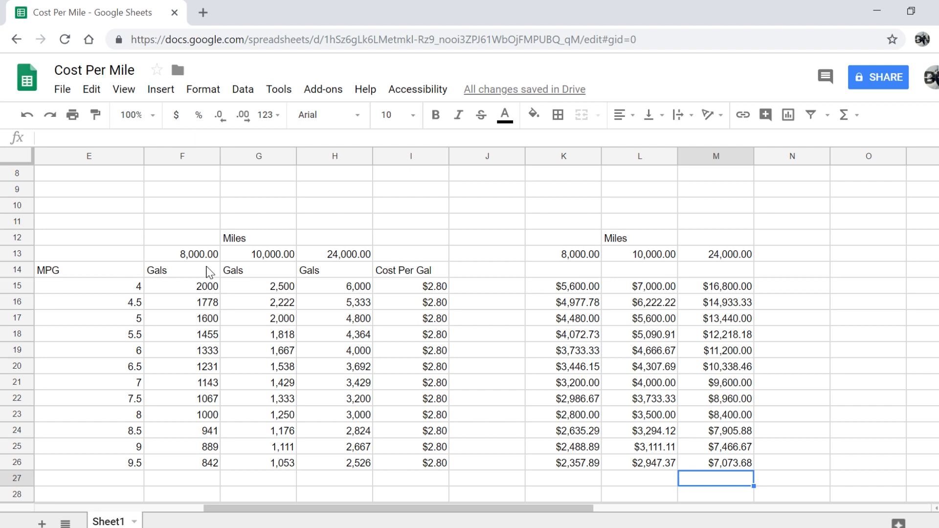
Scroll around the sheet to review the fuel cost blocks for the three mileages
{"action": "scroll", "coordinate": [209, 273], "scroll_direction": "left", "scroll_amount": 3}
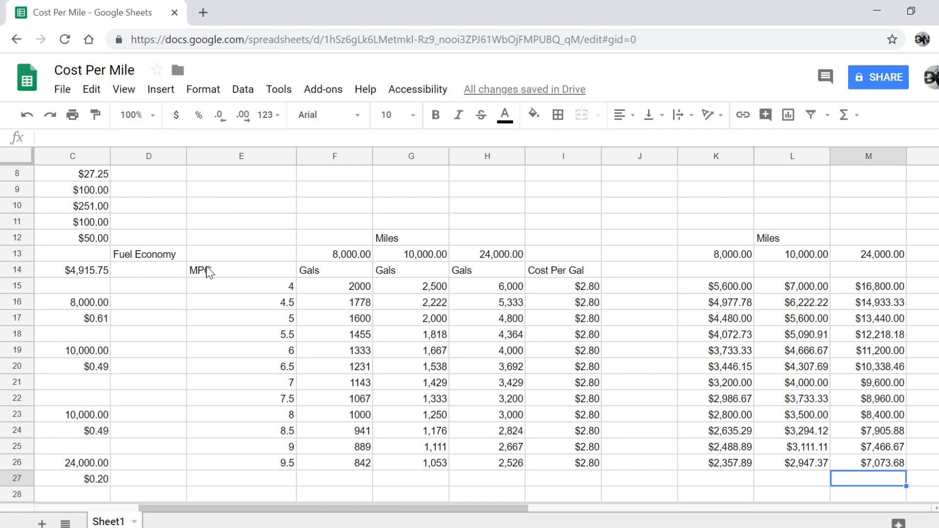
{"action": "scroll", "coordinate": [209, 272], "scroll_direction": "left", "scroll_amount": 3}
{"action": "scroll", "coordinate": [209, 270], "scroll_direction": "up", "scroll_amount": 3}
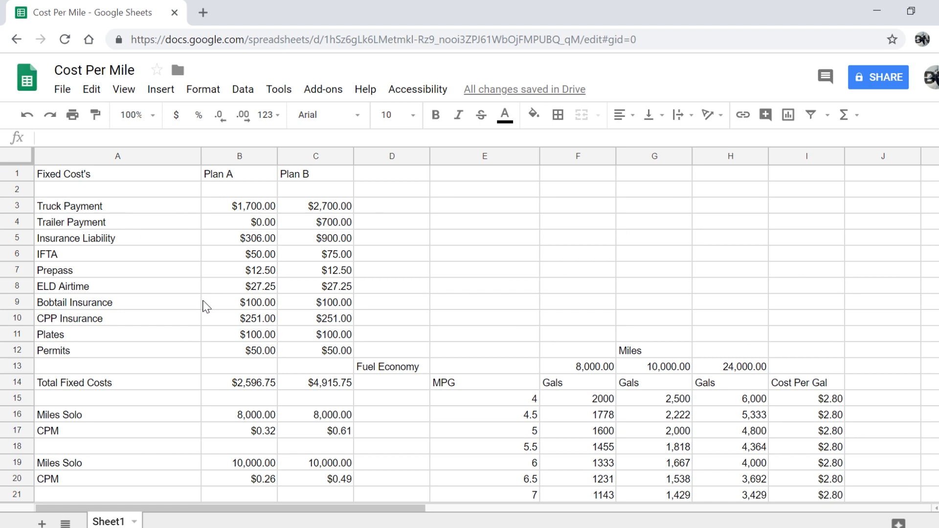
{"action": "scroll", "coordinate": [205, 305], "scroll_direction": "down", "scroll_amount": 1}
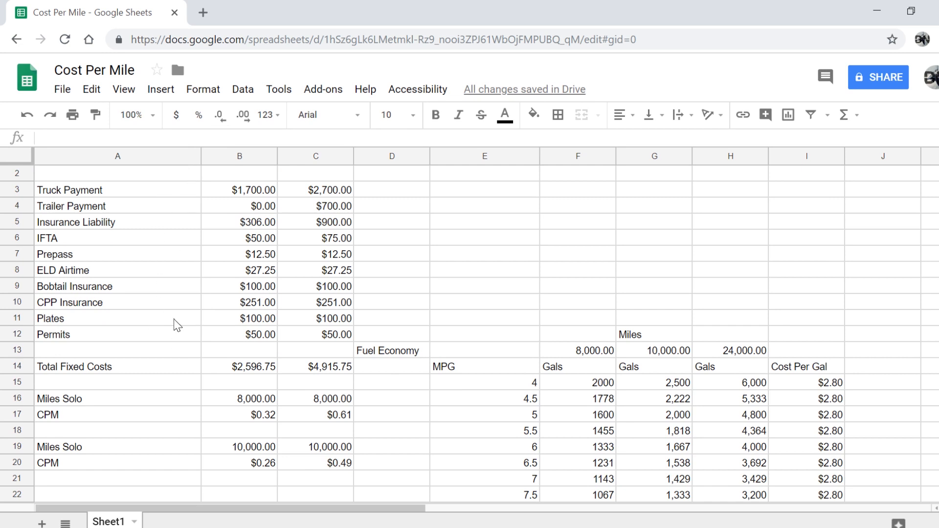
{"action": "scroll", "coordinate": [450, 405], "scroll_direction": "down", "scroll_amount": 2}
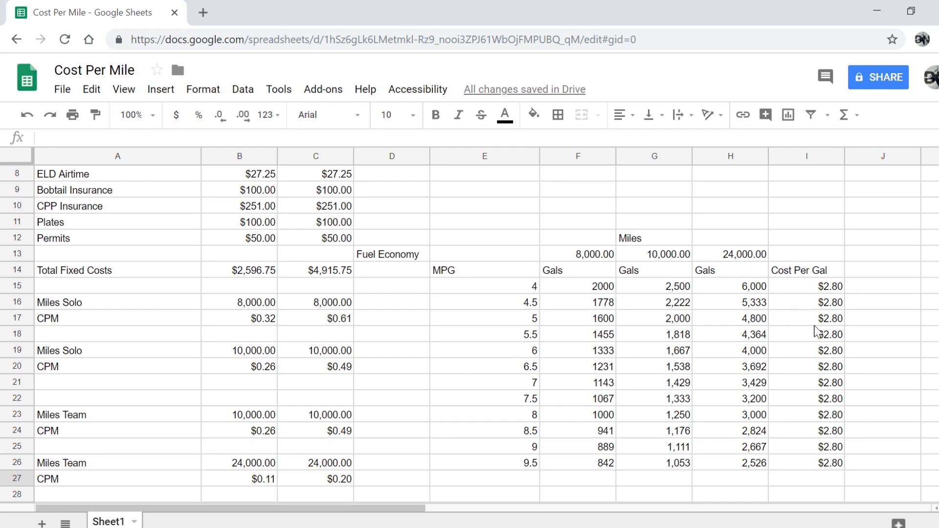
{"action": "scroll", "coordinate": [816, 332], "scroll_direction": "right", "scroll_amount": 5}
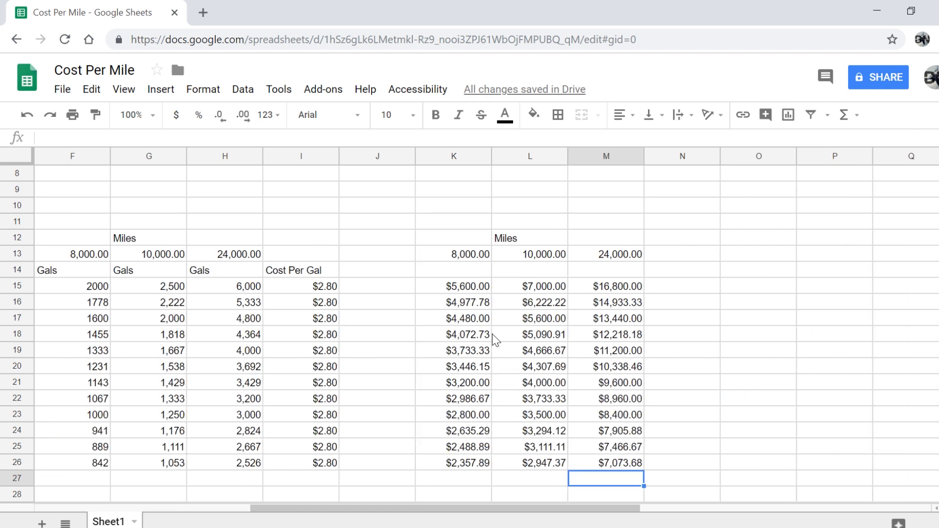
{"action": "scroll", "coordinate": [493, 333], "scroll_direction": "left", "scroll_amount": 3}
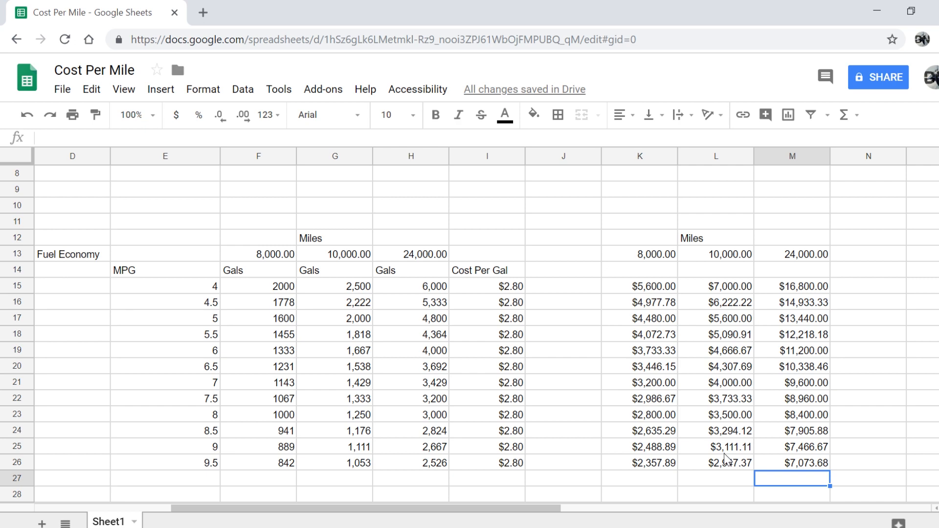
{"action": "scroll", "coordinate": [502, 416], "scroll_direction": "down", "scroll_amount": 2}
{"action": "scroll", "coordinate": [506, 422], "scroll_direction": "left", "scroll_amount": 2}
{"action": "scroll", "coordinate": [509, 418], "scroll_direction": "down", "scroll_amount": 1}
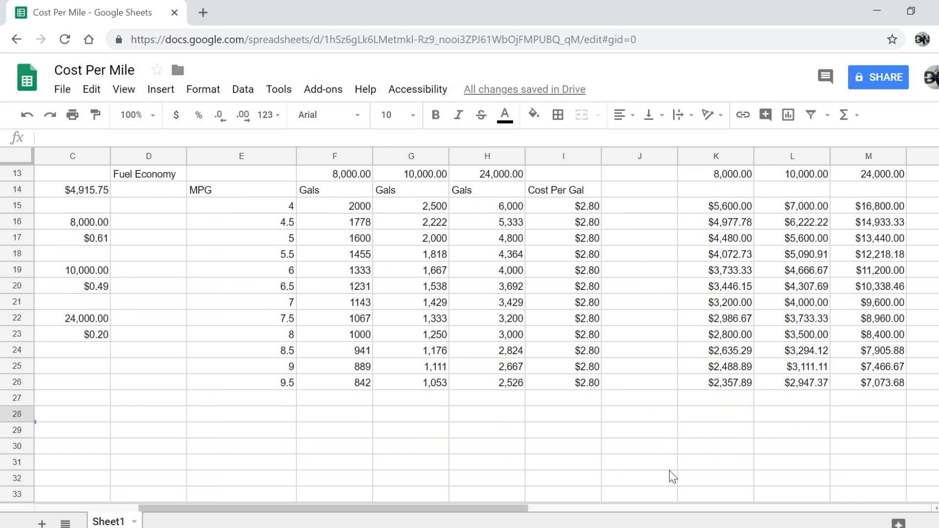
Enter the 8,000-mile Fuel CPM as =K23/K13, the 8 MPG fuel cost over 8,000 miles
{"action": "scroll", "coordinate": [387, 453], "scroll_direction": "left", "scroll_amount": 3}
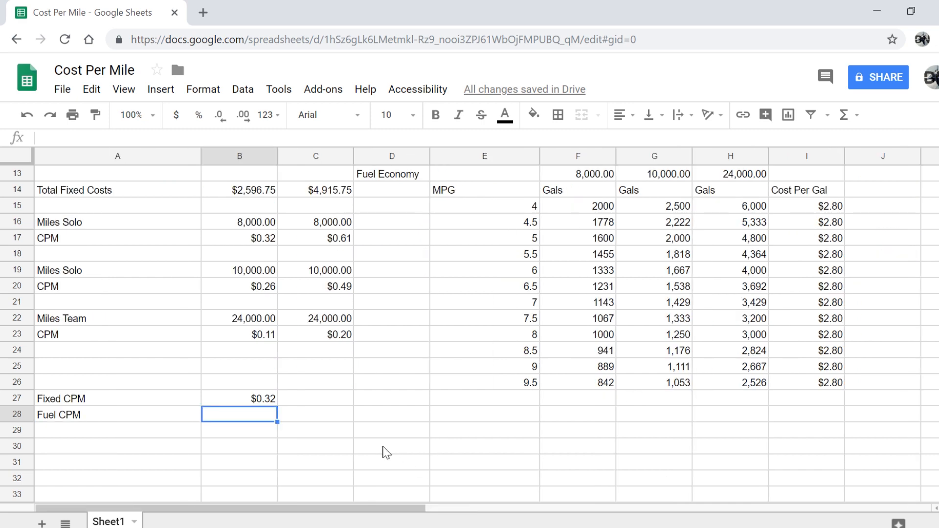
{"action": "type", "text": "="}
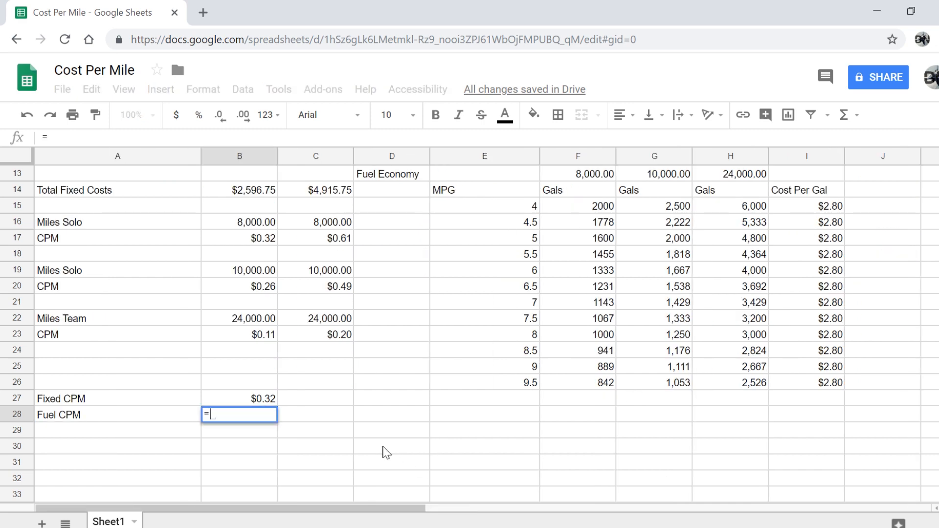
{"action": "scroll", "coordinate": [386, 453], "scroll_direction": "right", "scroll_amount": 5}
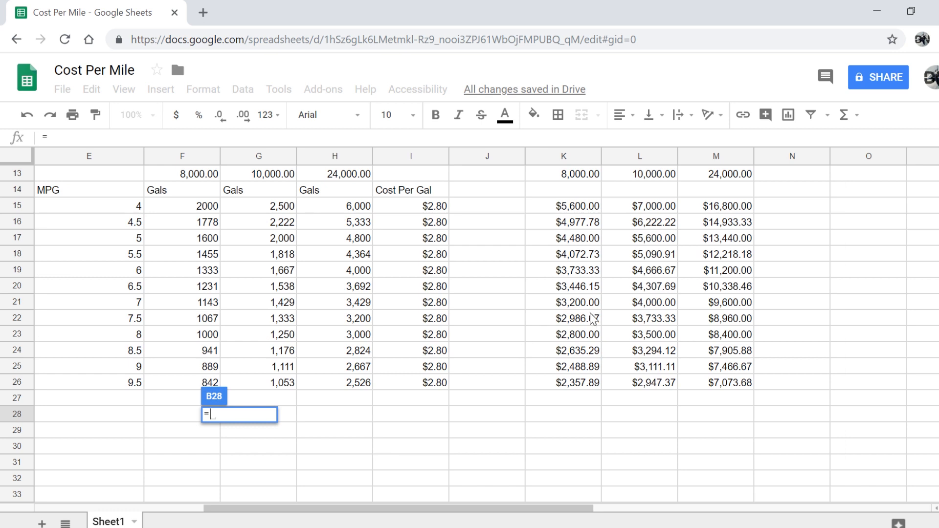
{"action": "left_click", "coordinate": [569, 336]}
{"action": "type", "text": "/"}
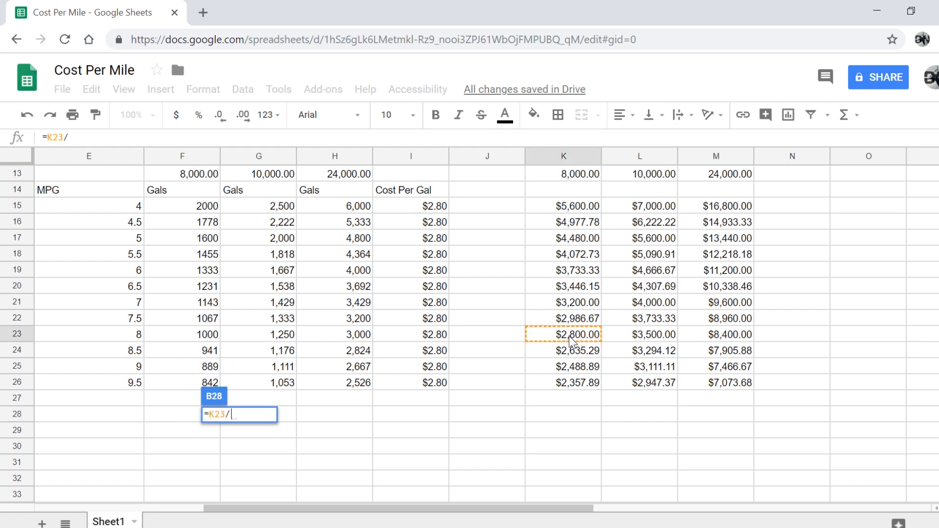
{"action": "left_click", "coordinate": [552, 174]}
{"action": "key", "text": "Return"}
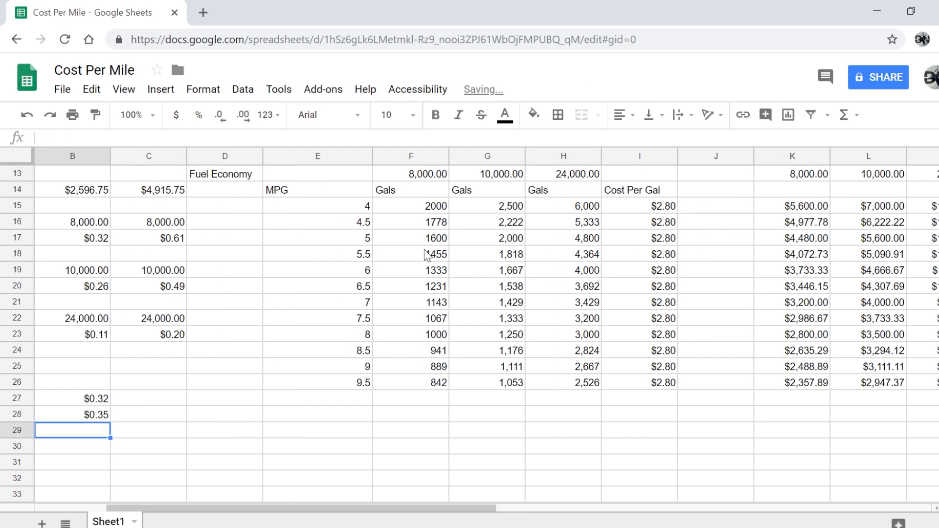
{"action": "scroll", "coordinate": [98, 445], "scroll_direction": "left", "scroll_amount": 3}
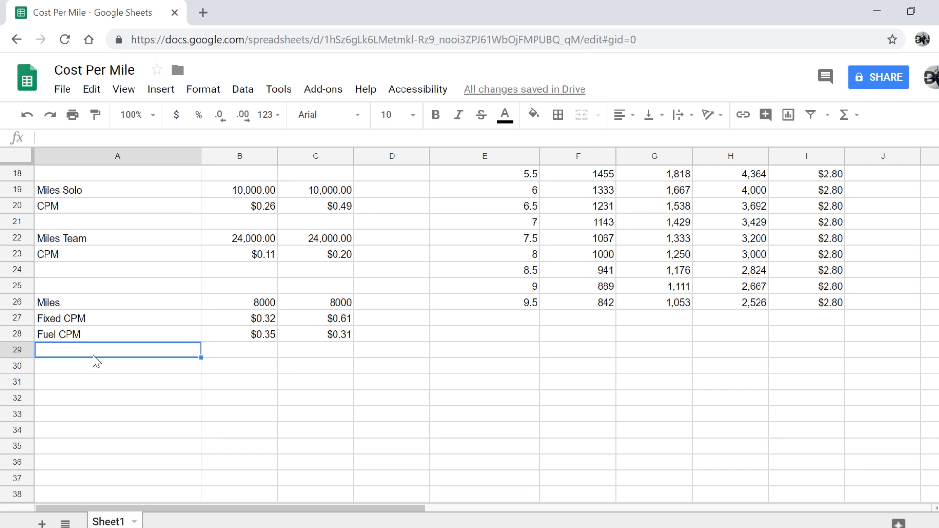
Add the 'Acutal CPM' label and total Plan A's costs with =sum(B27:b29), giving $0.86
{"action": "type", "text": "Maintenance"}
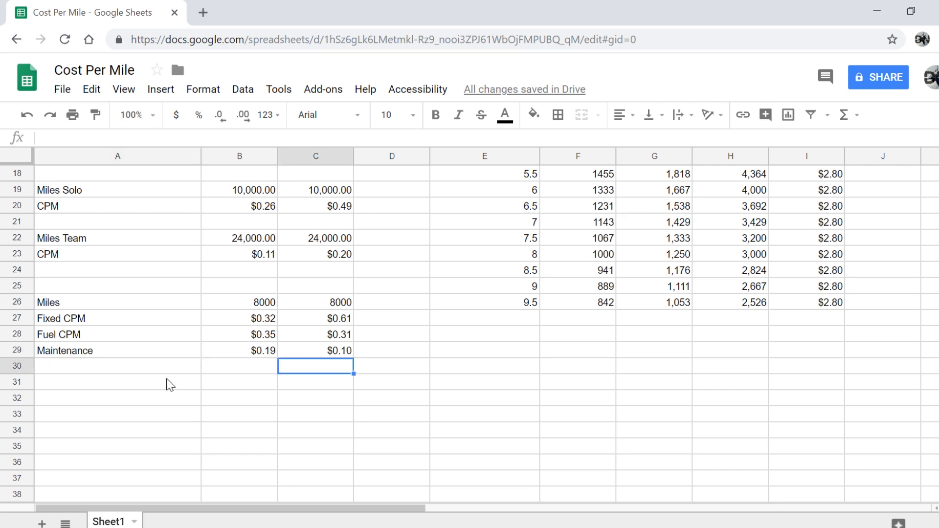
{"action": "left_click", "coordinate": [165, 371]}
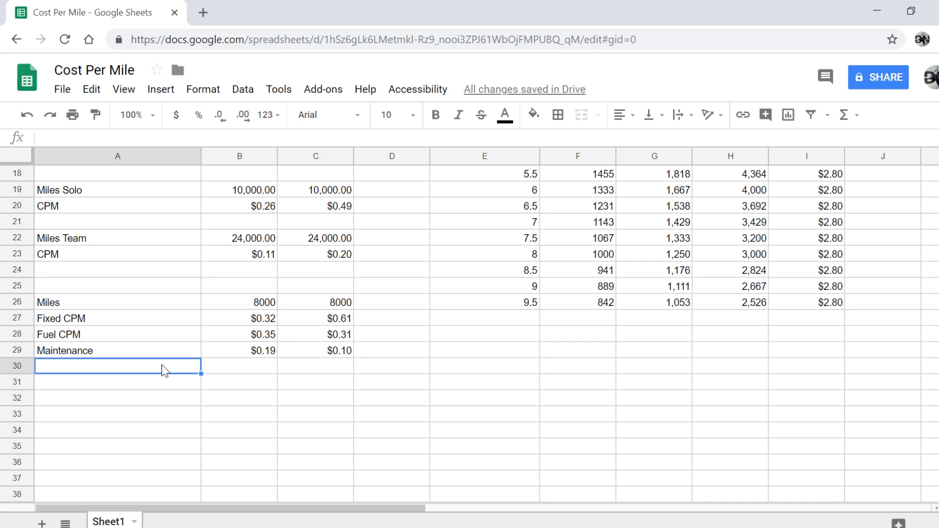
{"action": "key", "text": "Down"}
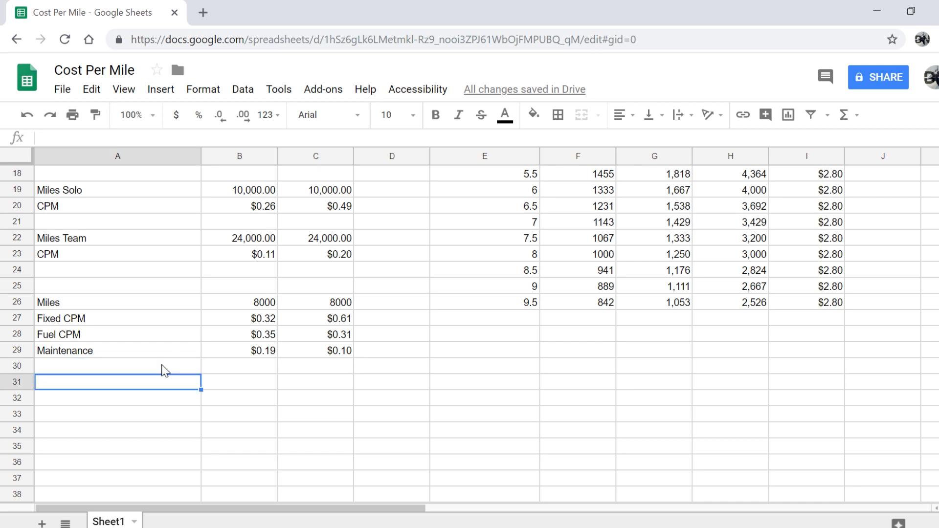
{"action": "type", "text": "Acutal"}
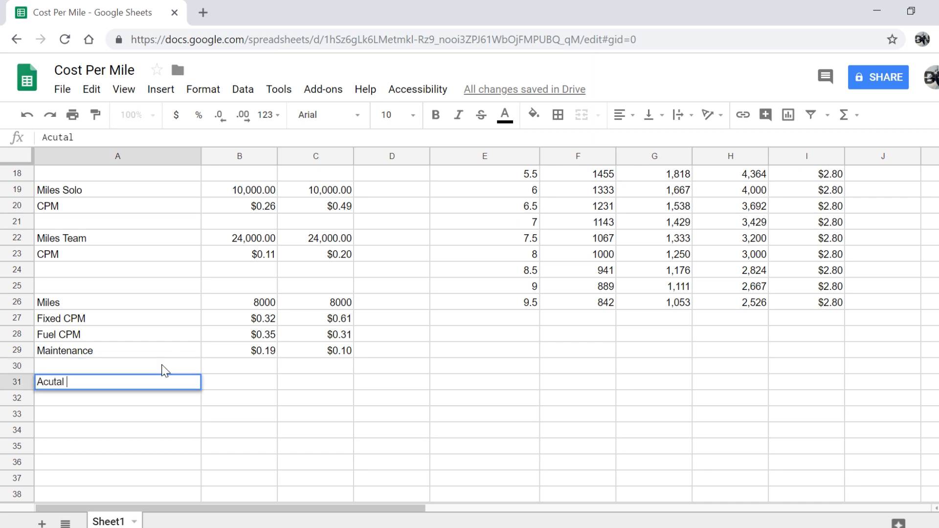
{"action": "type", "text": " CPM"}
{"action": "key", "text": "Return"}
{"action": "left_click", "coordinate": [265, 386]}
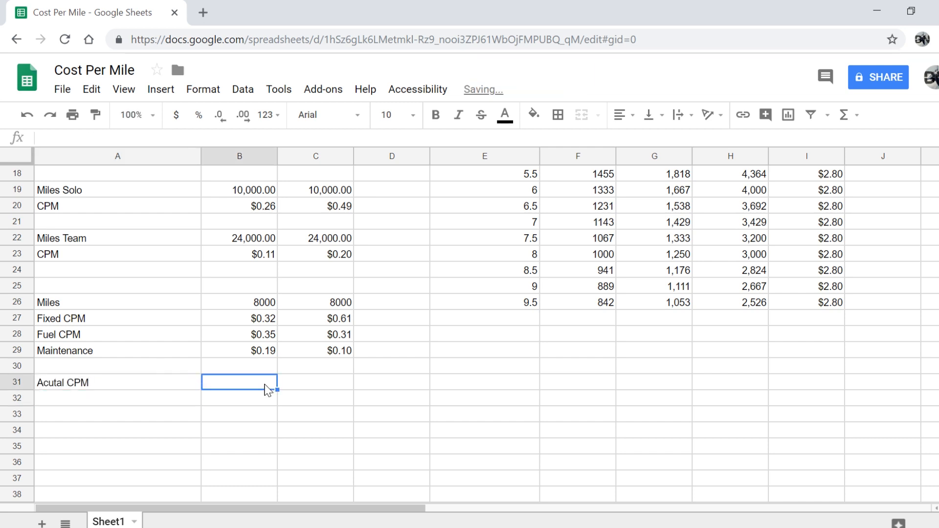
{"action": "type", "text": "="}
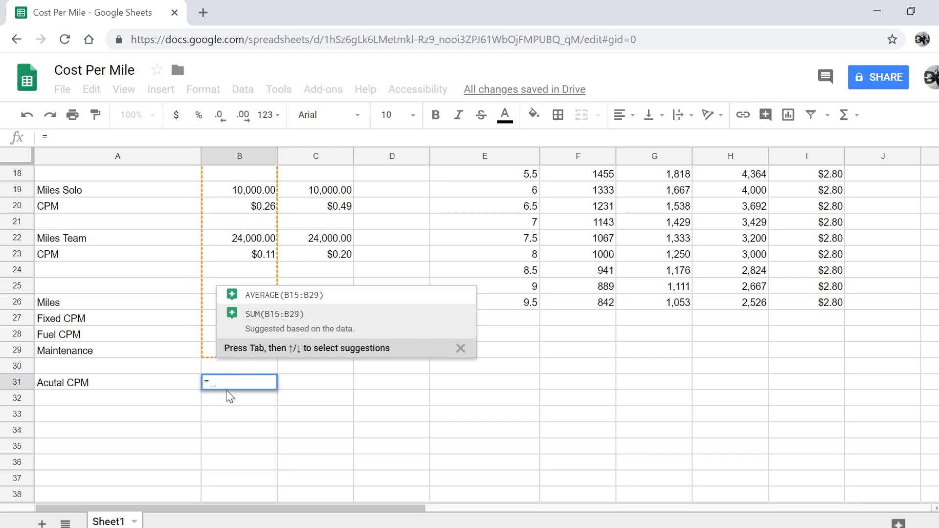
{"action": "type", "text": "sum("}
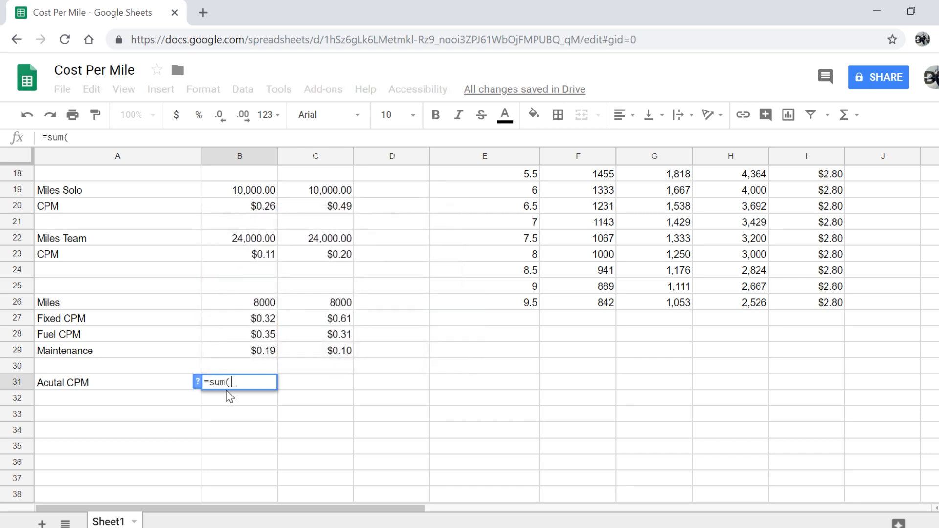
{"action": "left_click", "coordinate": [235, 321]}
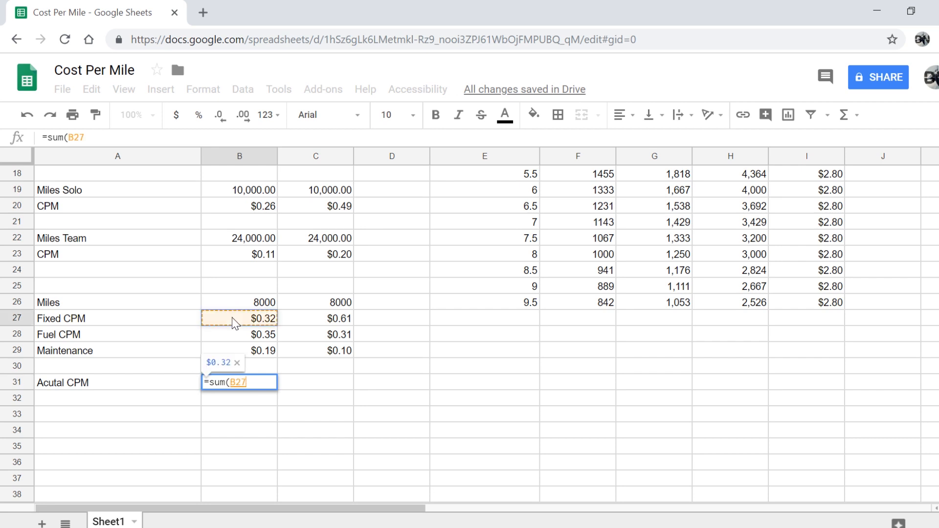
{"action": "type", "text": ":"}
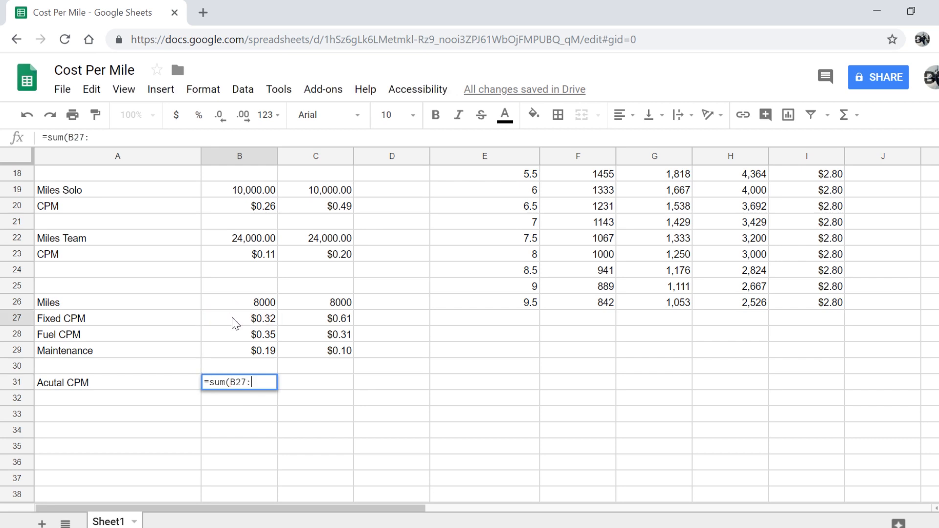
{"action": "type", "text": "b29"}
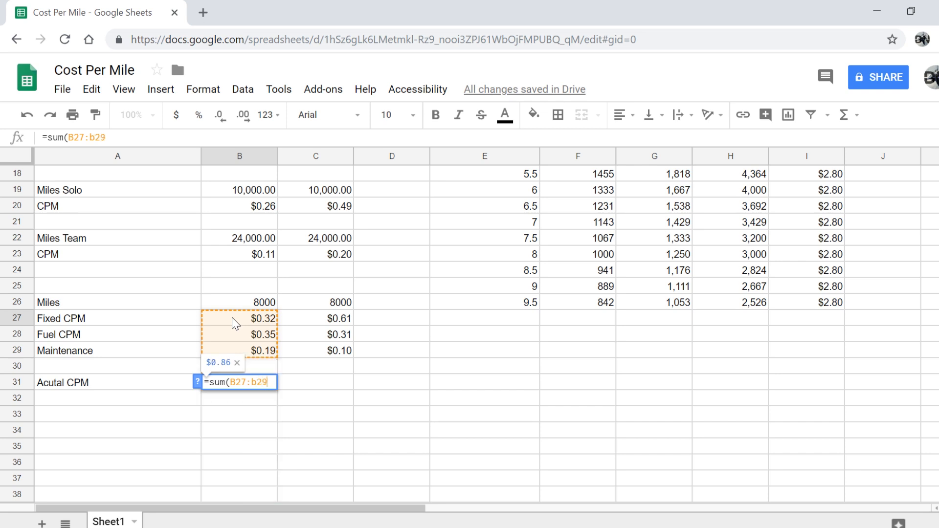
{"action": "key", "text": "Return"}
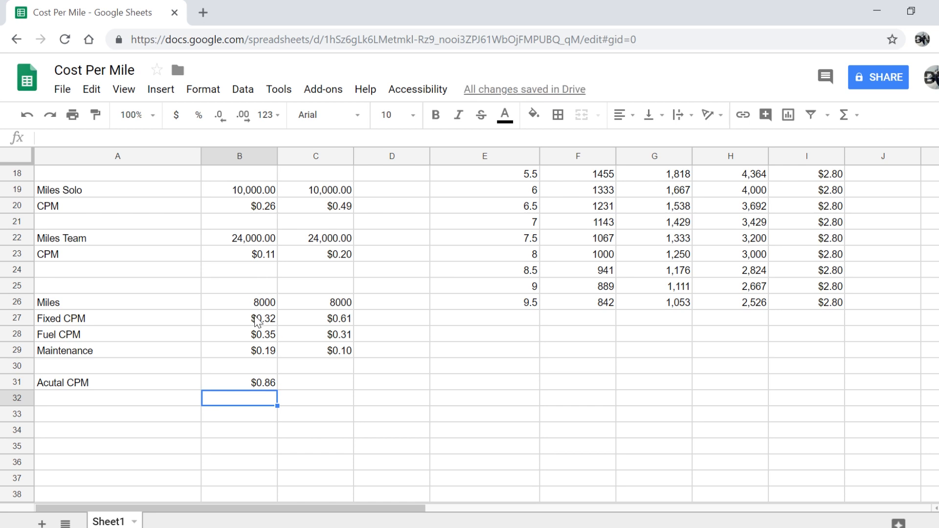
Total Plan B's costs with the suggested sum(C27:C29), giving $1.03
{"action": "left_click", "coordinate": [339, 386]}
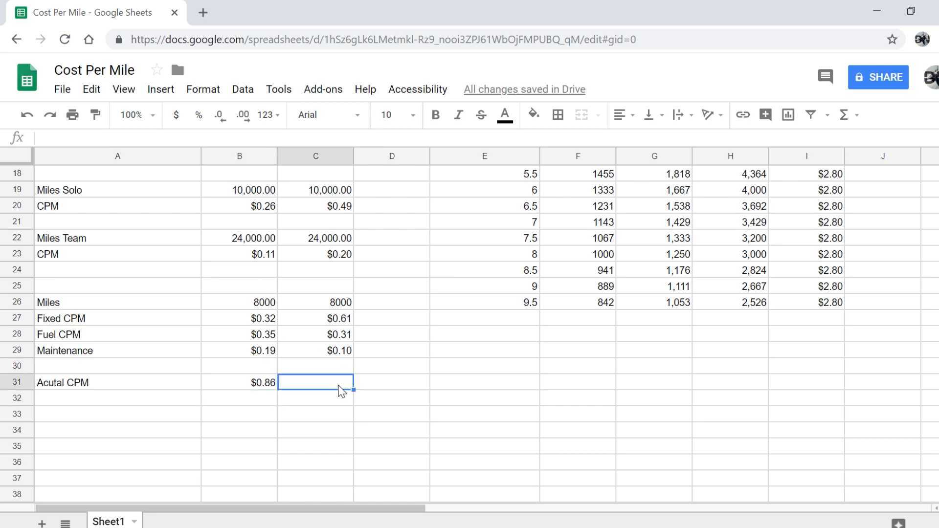
{"action": "type", "text": "="}
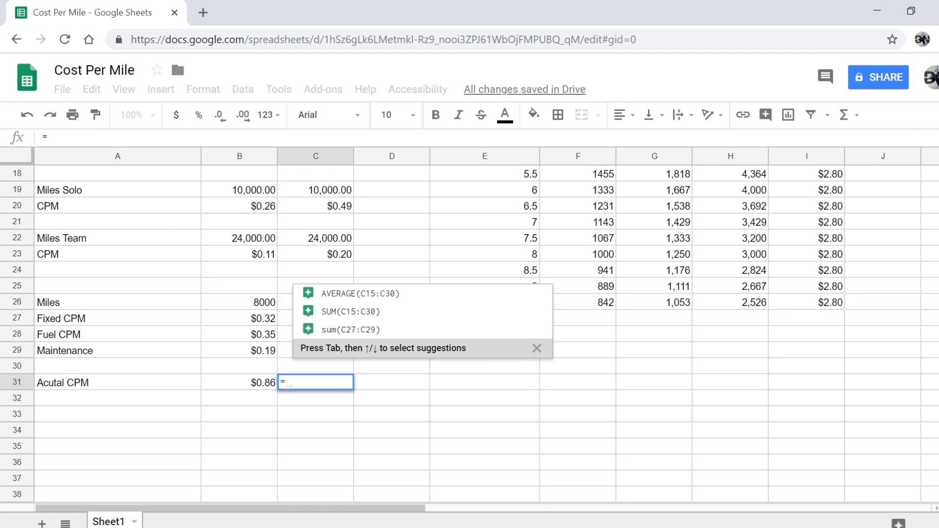
{"action": "key", "text": "Tab"}
{"action": "key", "text": "Return"}
{"action": "key", "text": "Return"}
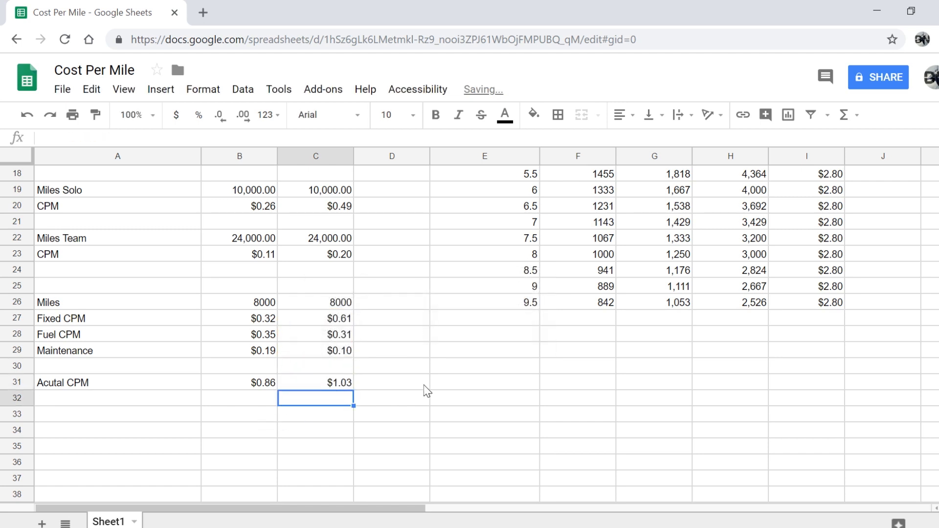
Rename the Acutal CPM label in A31 to 'Pre Home CPM'
{"action": "scroll", "coordinate": [330, 400], "scroll_direction": "up", "scroll_amount": 5}
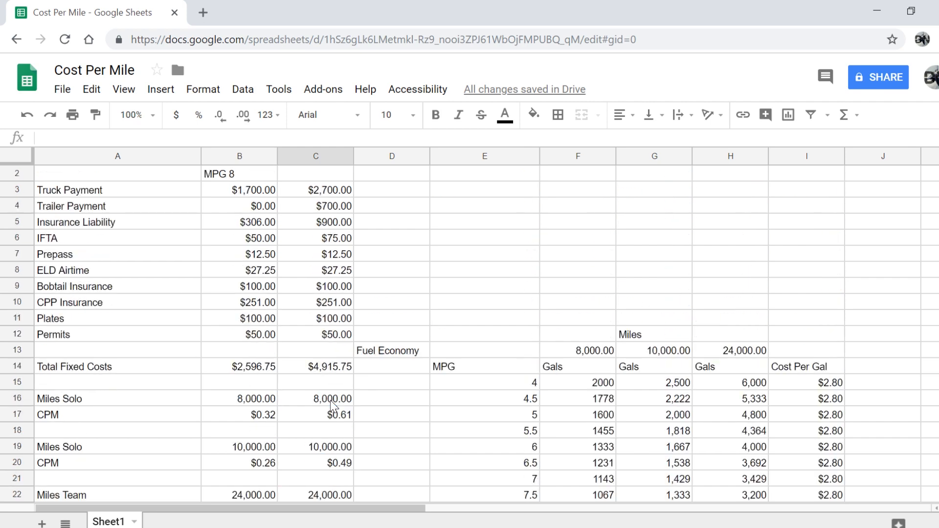
{"action": "scroll", "coordinate": [331, 400], "scroll_direction": "down", "scroll_amount": 5}
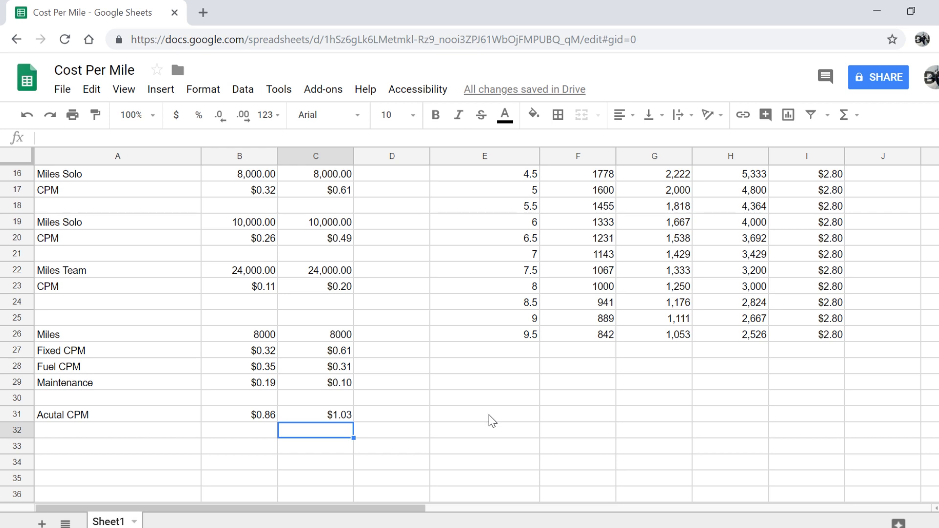
{"action": "left_click", "coordinate": [76, 420]}
{"action": "key", "text": "Return"}
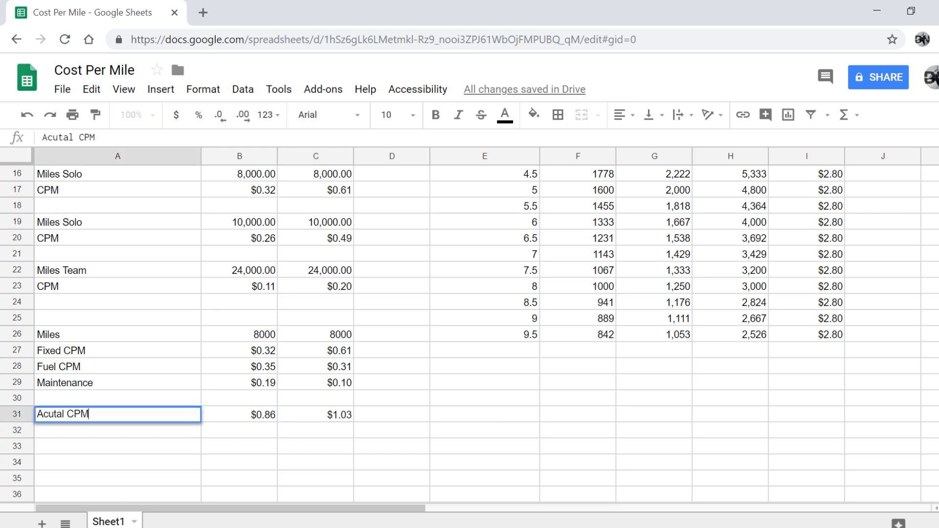
{"action": "left_click_drag", "start_coordinate": [67, 416], "coordinate": [2, 419]}
{"action": "type", "text": "PRe"}
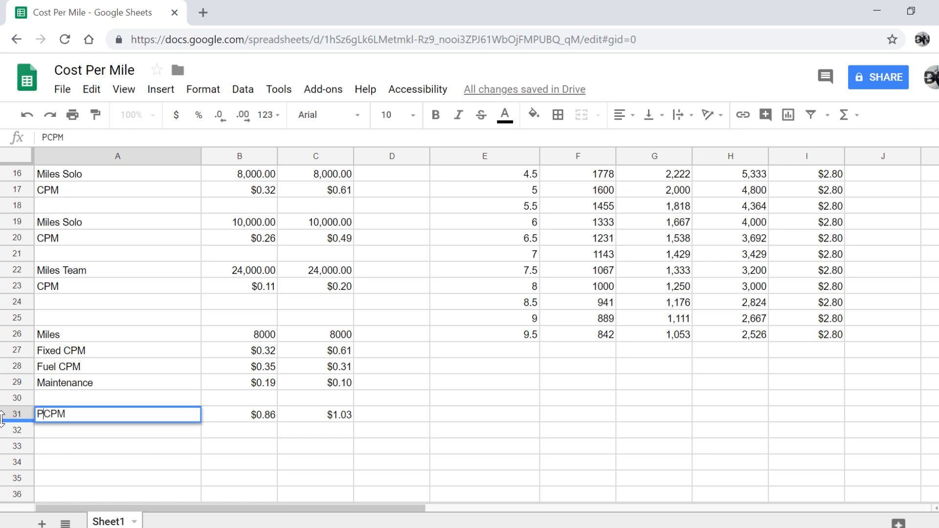
{"action": "key", "text": "BackSpace"}
{"action": "key", "text": "BackSpace"}
{"action": "type", "text": "re Home"}
{"action": "key", "text": "Return"}
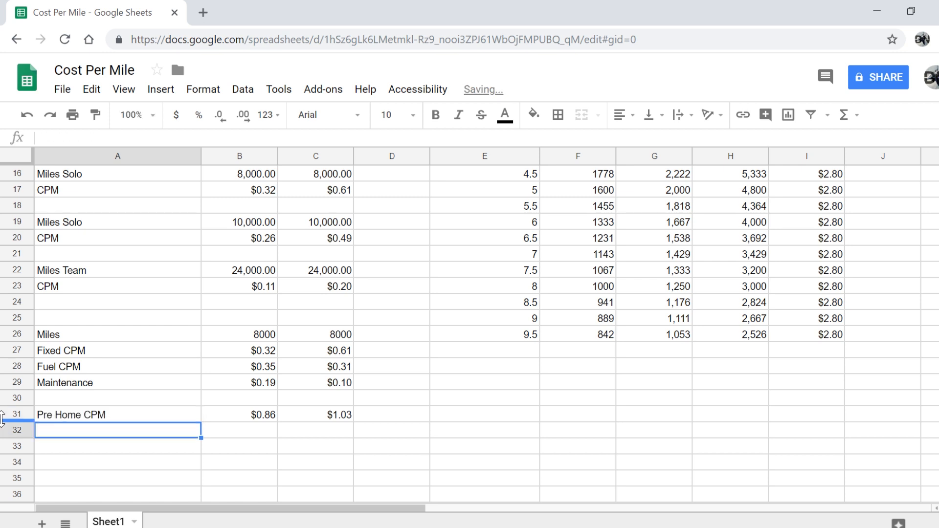
{"action": "scroll", "coordinate": [2, 418], "scroll_direction": "down", "scroll_amount": 4}
{"action": "left_click", "coordinate": [313, 464]}
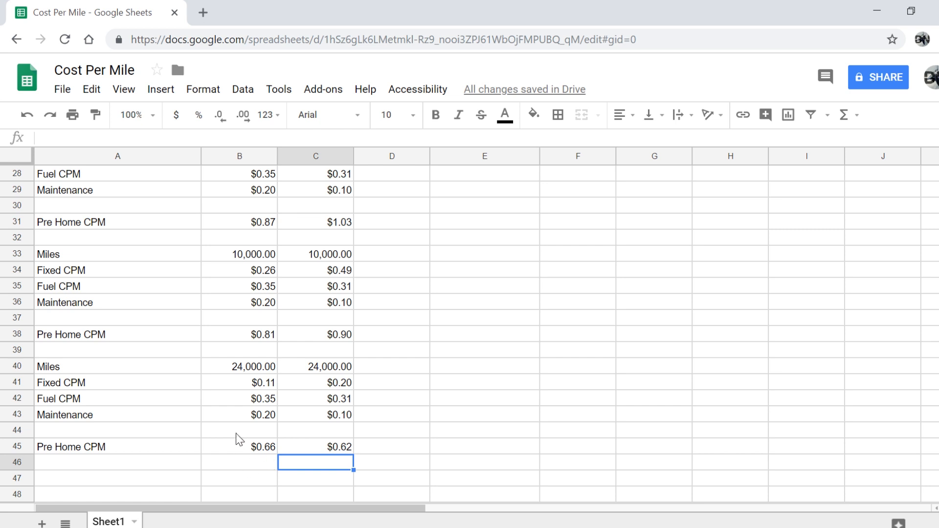
{"action": "scroll", "coordinate": [243, 439], "scroll_direction": "up", "scroll_amount": 10}
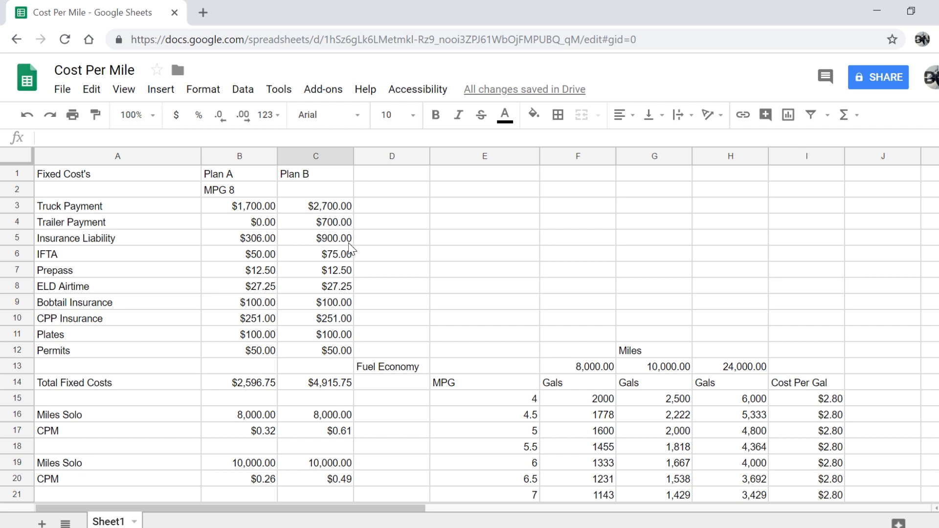
{"action": "scroll", "coordinate": [350, 250], "scroll_direction": "down", "scroll_amount": 5}
{"action": "scroll", "coordinate": [358, 374], "scroll_direction": "down", "scroll_amount": 3}
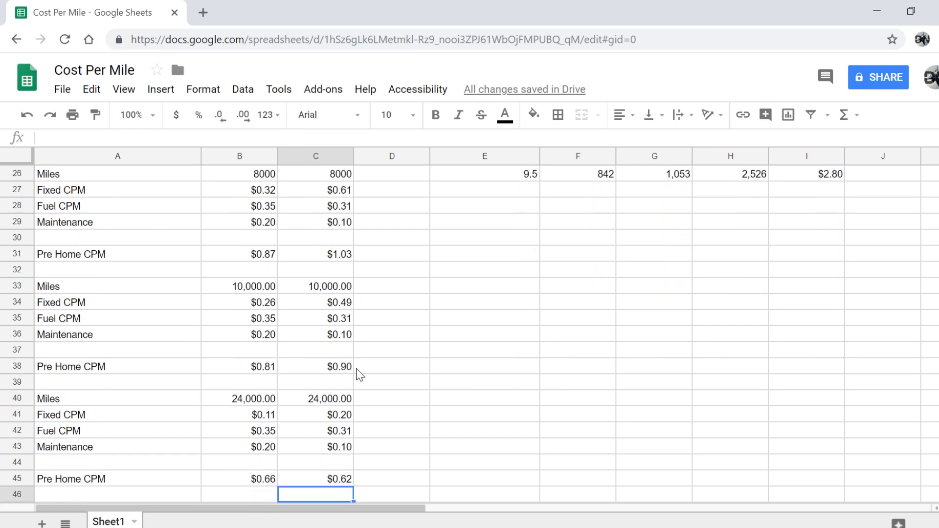
{"action": "scroll", "coordinate": [360, 374], "scroll_direction": "down", "scroll_amount": 3}
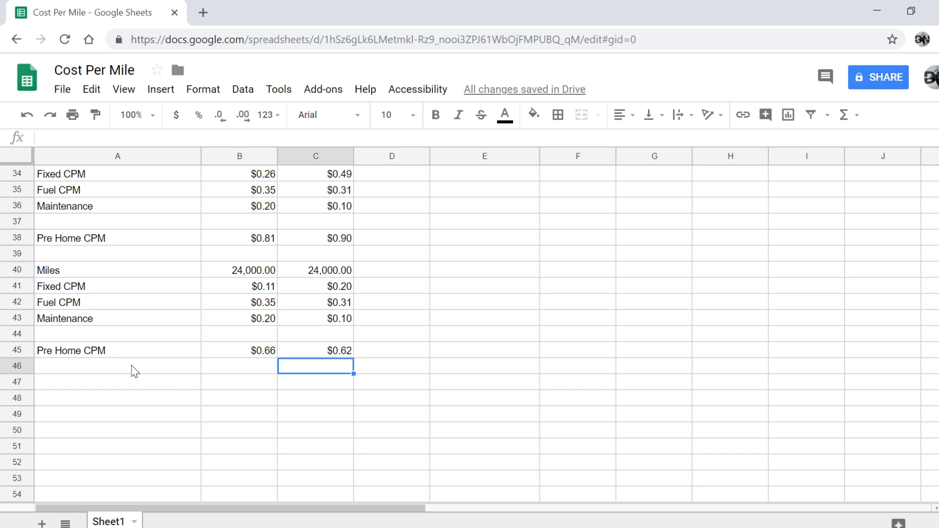
{"action": "scroll", "coordinate": [98, 271], "scroll_direction": "up", "scroll_amount": 3}
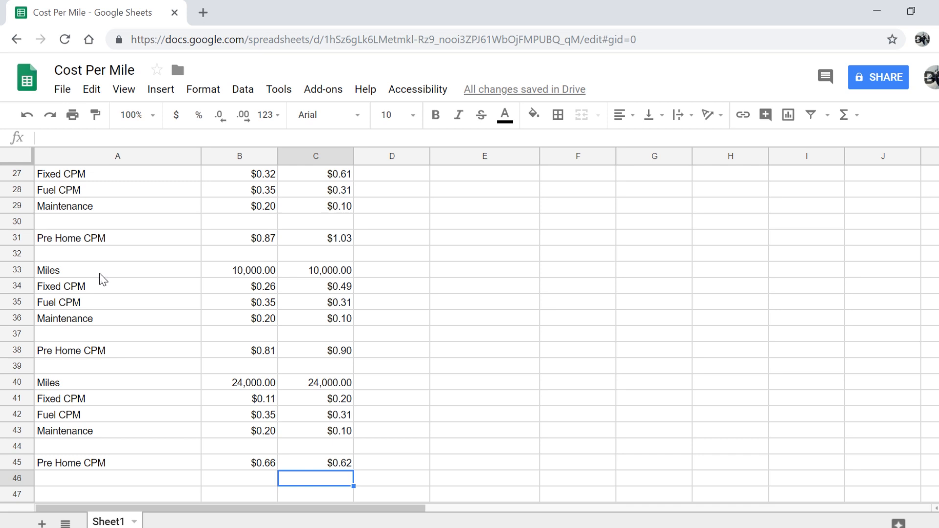
Move the 10,000- and 24,000-mile blocks (A33:C45) down three rows so they start at A36
{"action": "left_click_drag", "start_coordinate": [99, 274], "coordinate": [267, 462]}
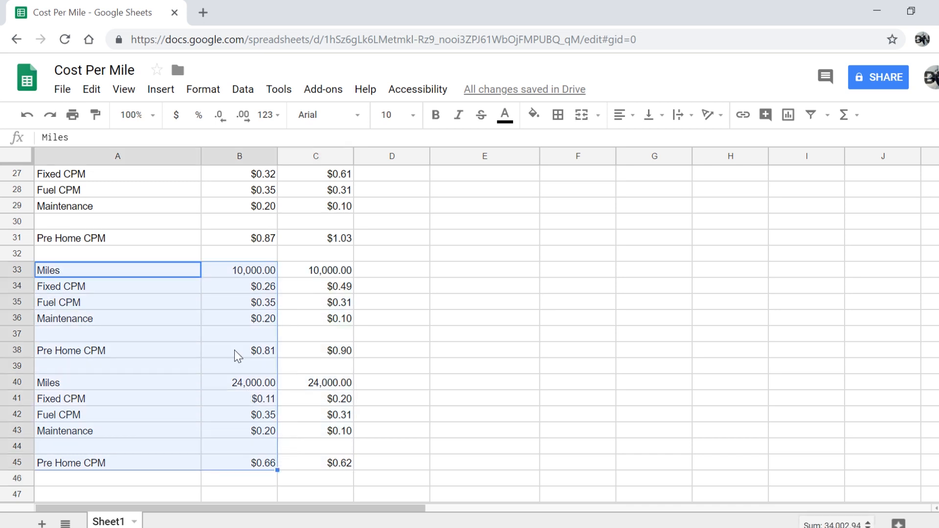
{"action": "left_click", "coordinate": [96, 245]}
{"action": "left_click_drag", "start_coordinate": [107, 271], "coordinate": [326, 474]}
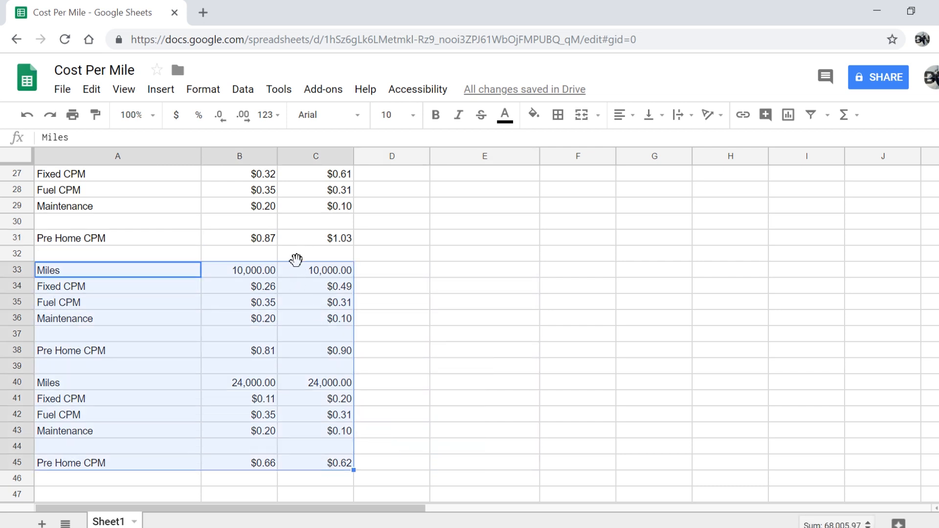
{"action": "left_click_drag", "start_coordinate": [297, 260], "coordinate": [304, 322]}
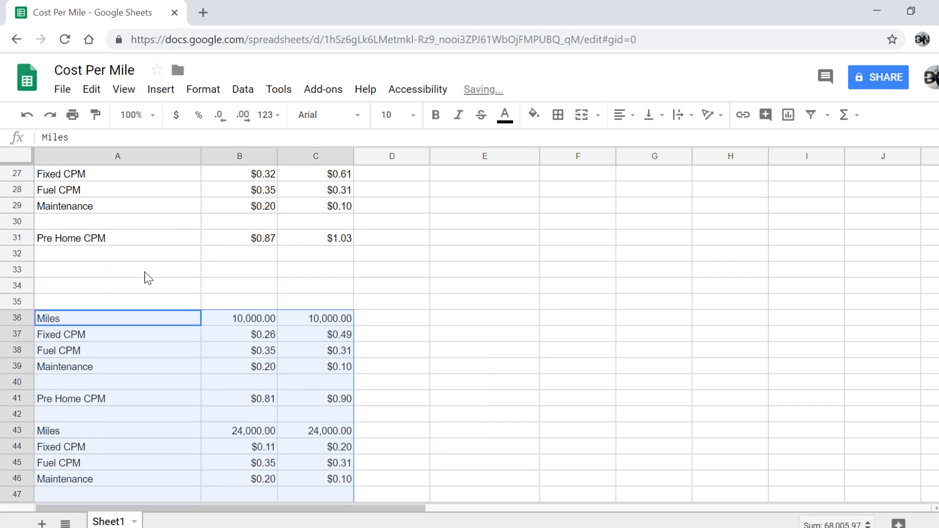
{"action": "left_click", "coordinate": [56, 256]}
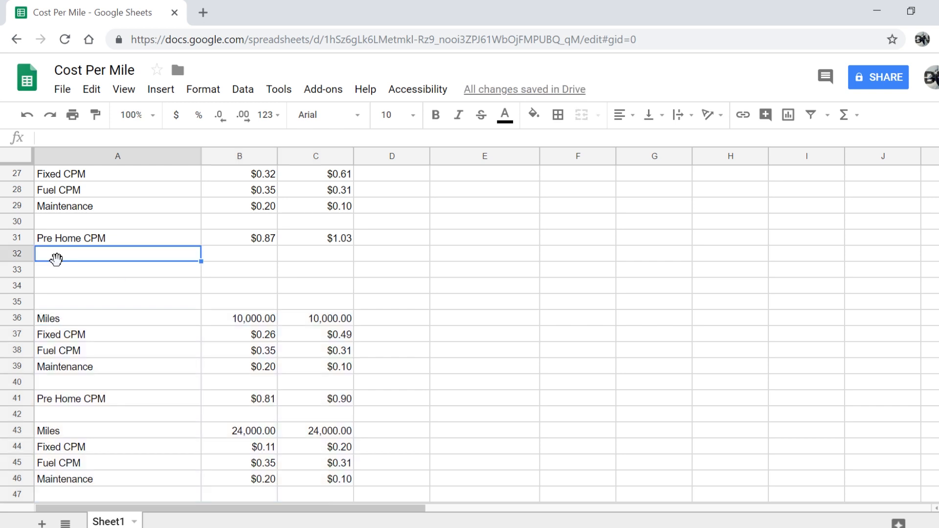
Label A32 'Home CPM', enter 6000 for both plans and format them as currency
{"action": "type", "text": "Home"}
{"action": "type", "text": "CPM"}
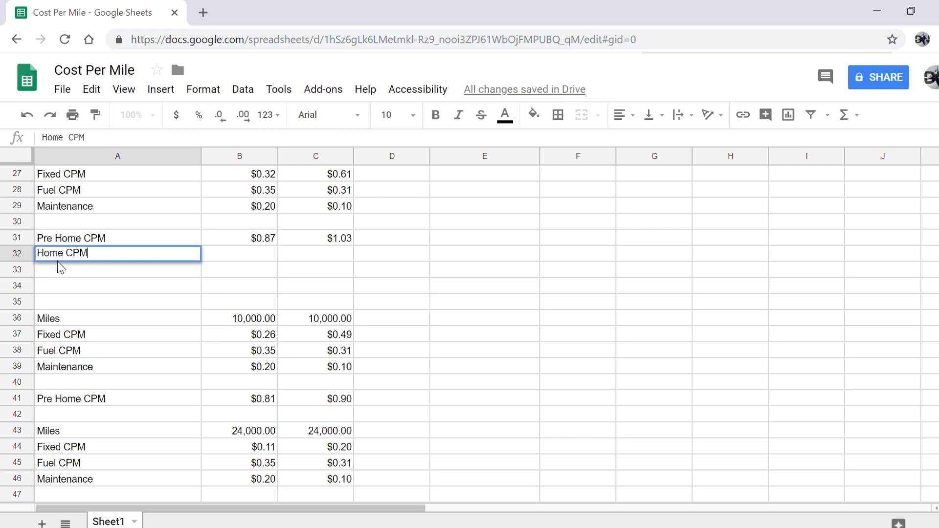
{"action": "key", "text": "Return"}
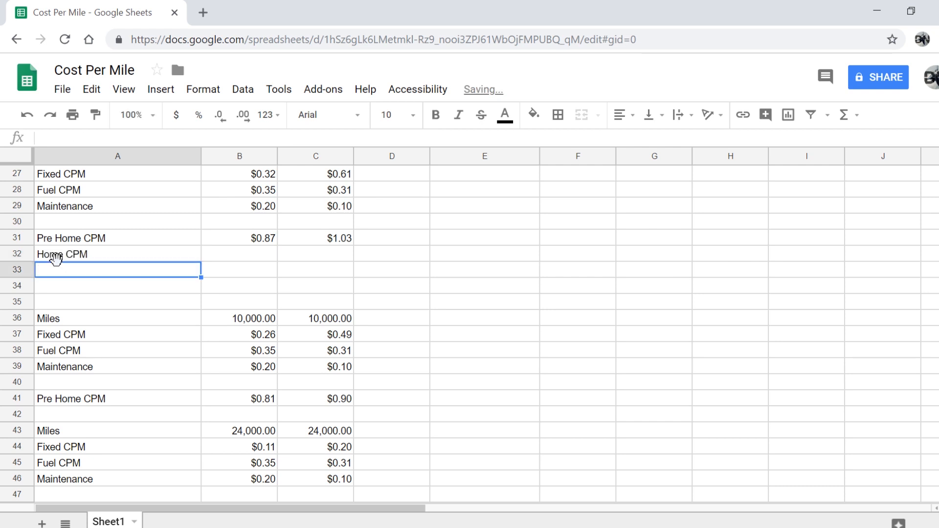
{"action": "left_click", "coordinate": [234, 262]}
{"action": "type", "text": "="}
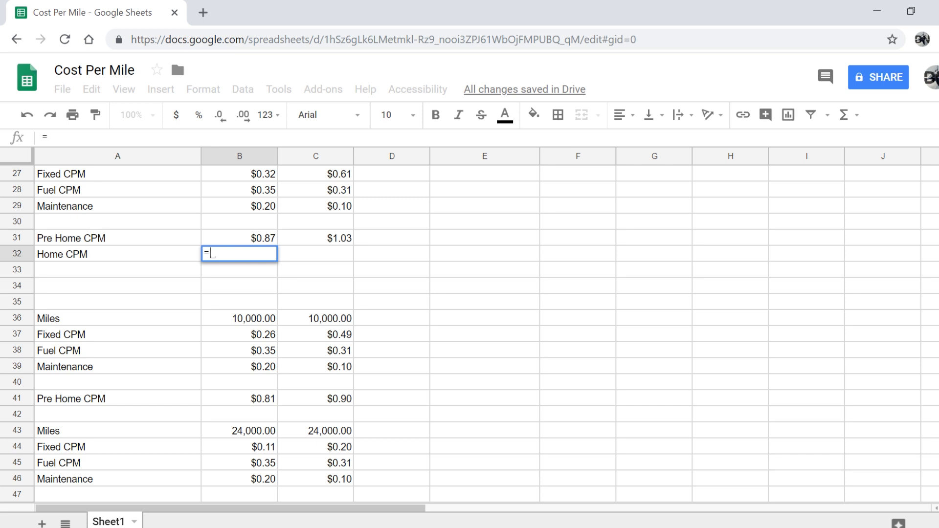
{"action": "type", "text": "6000"}
{"action": "key", "text": "Return"}
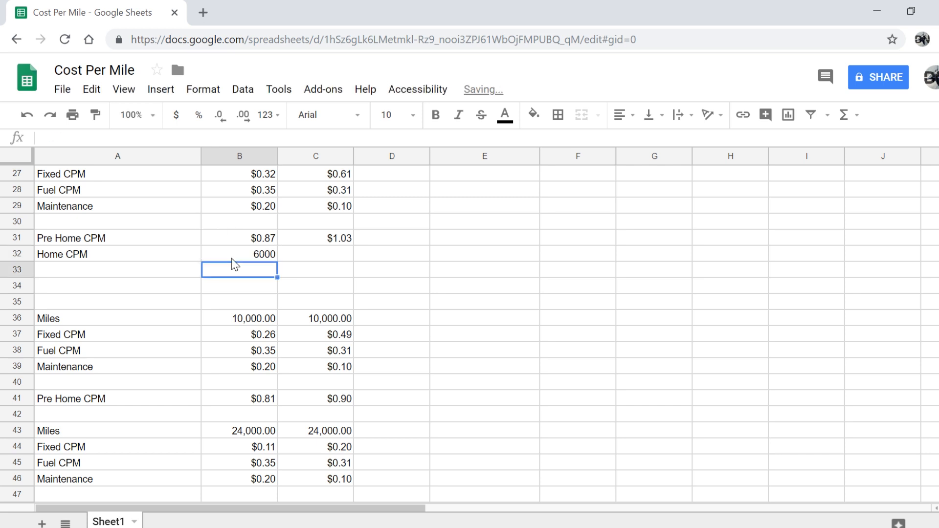
{"action": "left_click", "coordinate": [287, 259]}
{"action": "type", "text": "6"}
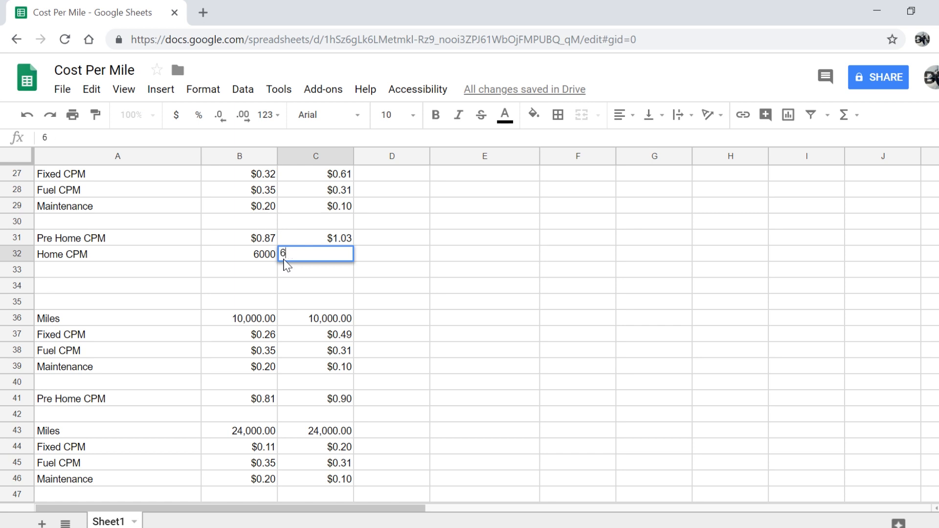
{"action": "type", "text": "-000"}
{"action": "key", "text": "Return"}
{"action": "left_click_drag", "start_coordinate": [252, 258], "coordinate": [300, 261]}
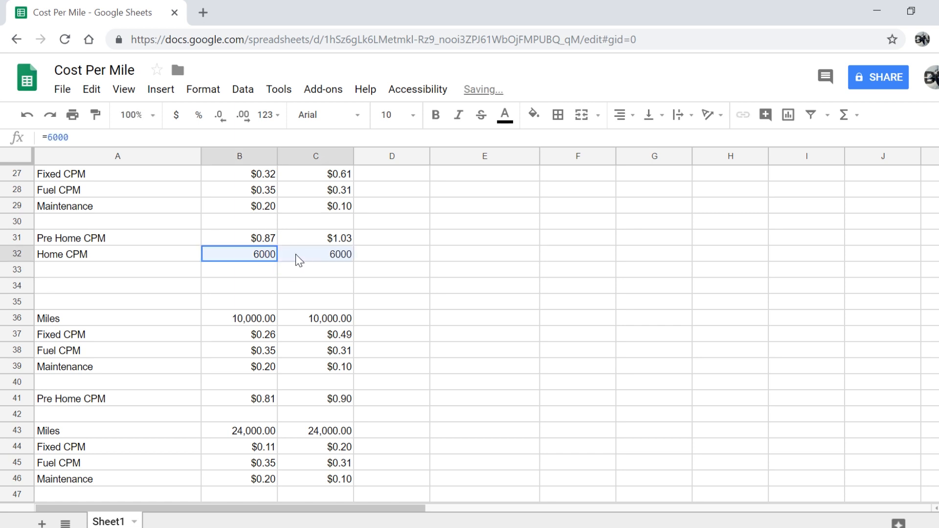
{"action": "left_click", "coordinate": [176, 114]}
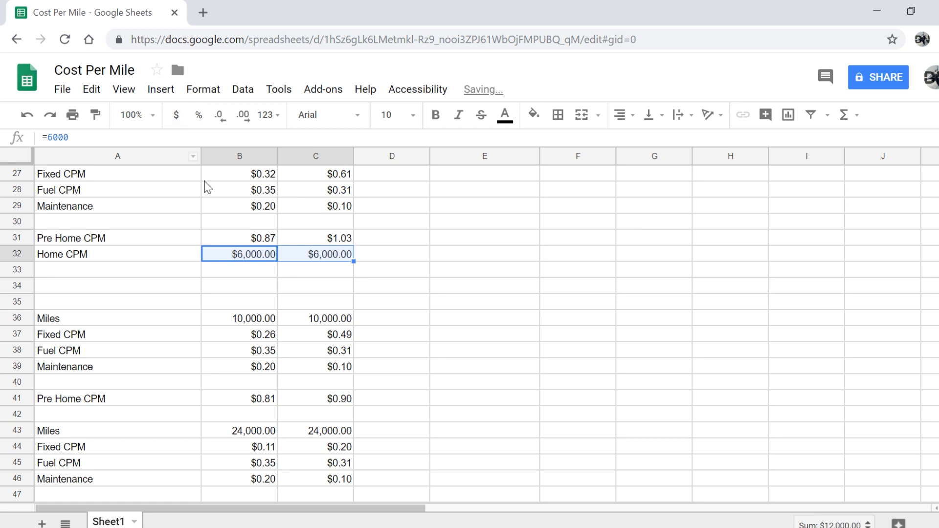
Turn the Home CPM values into =6000/B26 and =6000/C26, giving $0.75 for both plans
{"action": "left_click", "coordinate": [224, 257]}
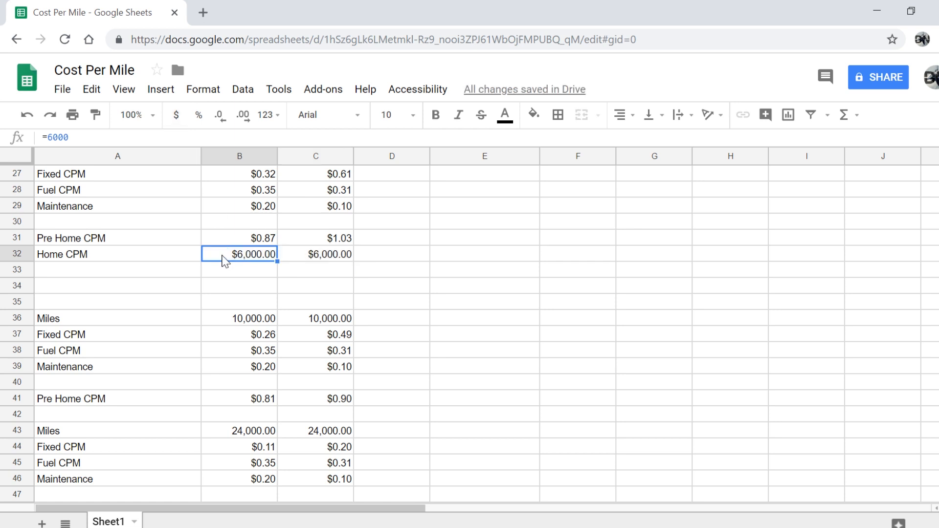
{"action": "left_click", "coordinate": [77, 137]}
{"action": "type", "text": "/"}
{"action": "scroll", "coordinate": [164, 219], "scroll_direction": "up", "scroll_amount": 2}
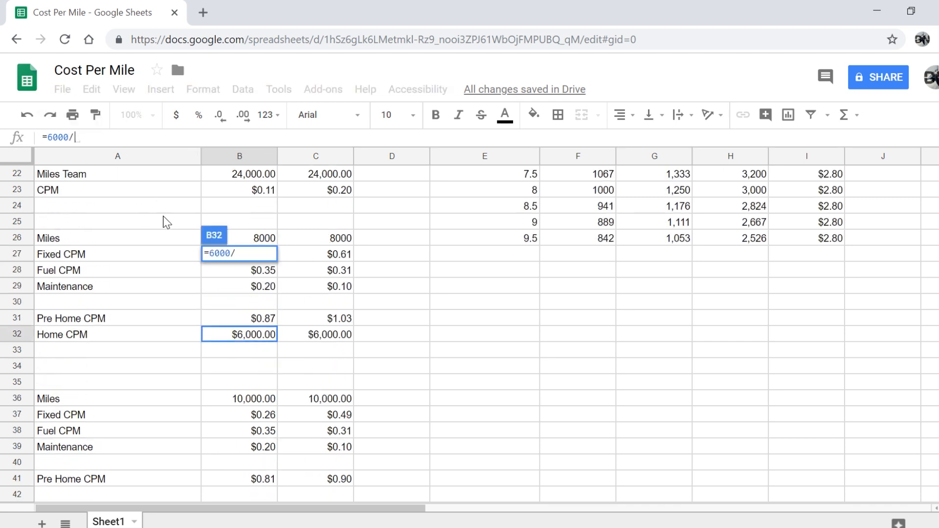
{"action": "left_click", "coordinate": [243, 244]}
{"action": "key", "text": "Return"}
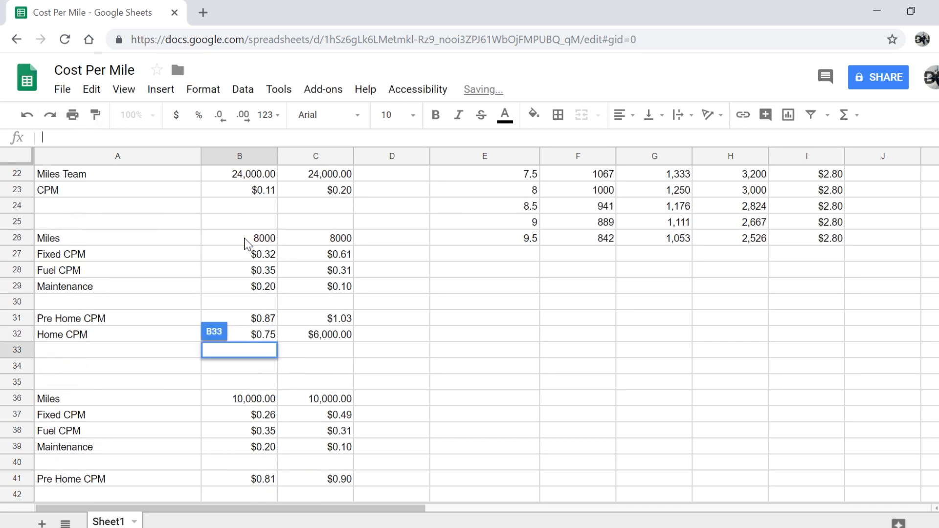
{"action": "double_click", "coordinate": [342, 338]}
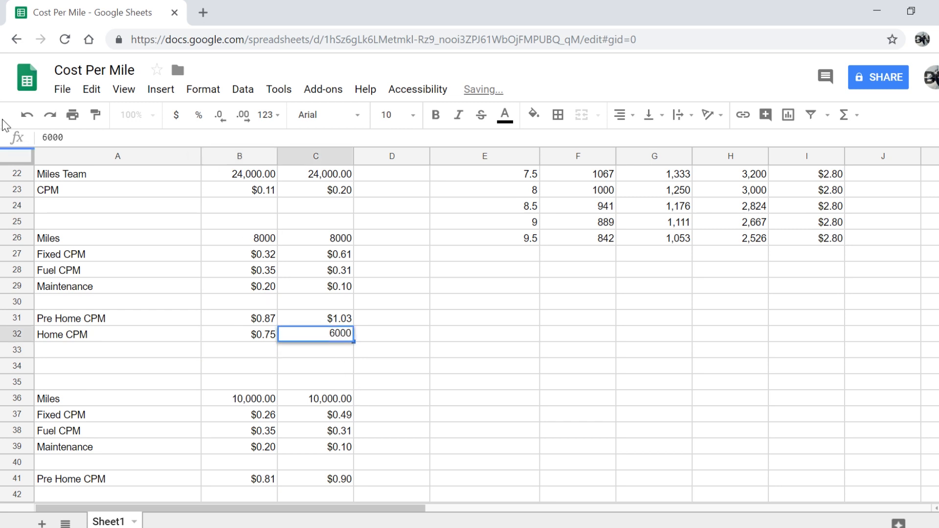
{"action": "key", "text": "Left"}
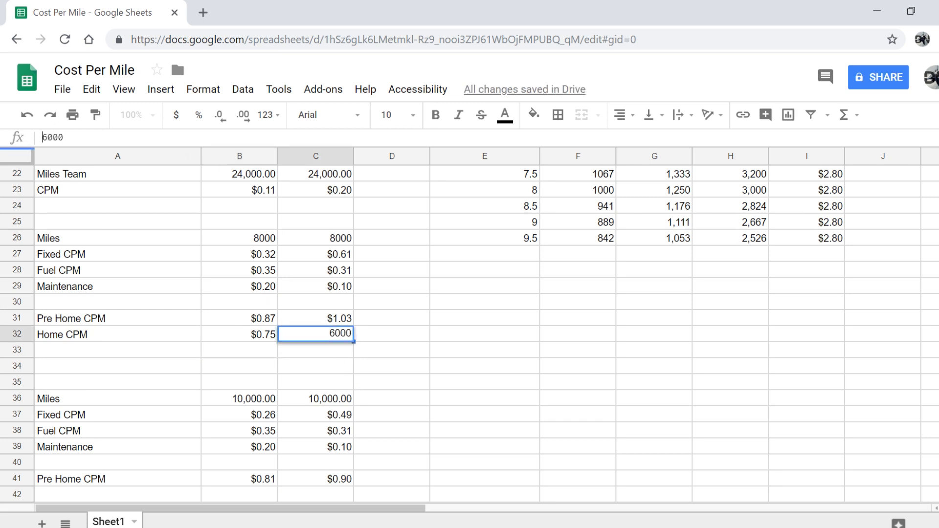
{"action": "type", "text": "="}
{"action": "key", "text": "Right"}
{"action": "key", "text": "Right"}
{"action": "key", "text": "Right"}
{"action": "key", "text": "Right"}
{"action": "type", "text": "/"}
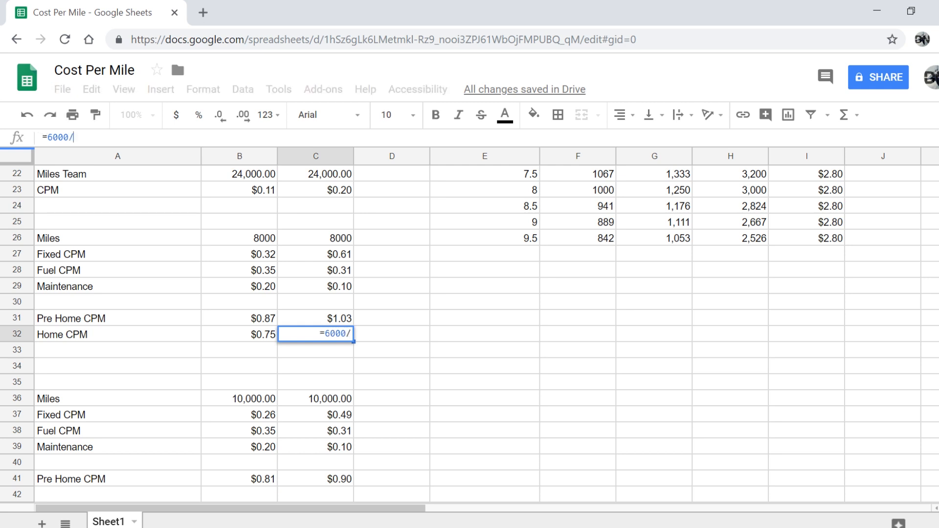
{"action": "left_click", "coordinate": [300, 240]}
{"action": "key", "text": "Return"}
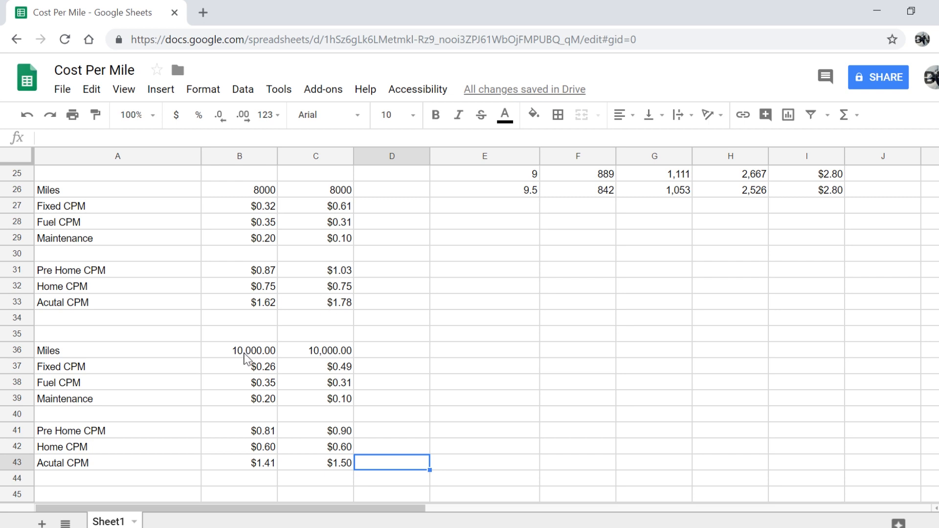
Check the 24,000-mile block's Home CPM (B52) and Acutal CPM (B53) formulas
{"action": "scroll", "coordinate": [245, 359], "scroll_direction": "down", "scroll_amount": 2}
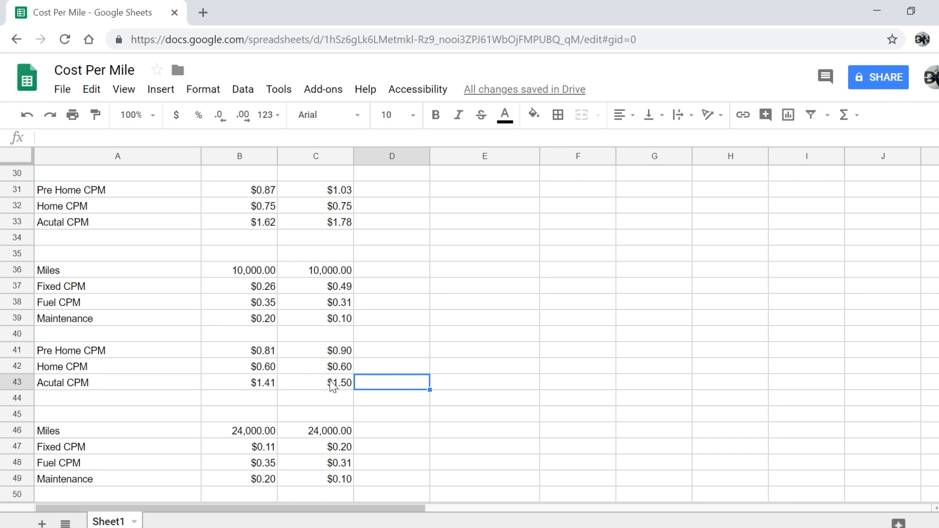
{"action": "scroll", "coordinate": [332, 387], "scroll_direction": "down", "scroll_amount": 4}
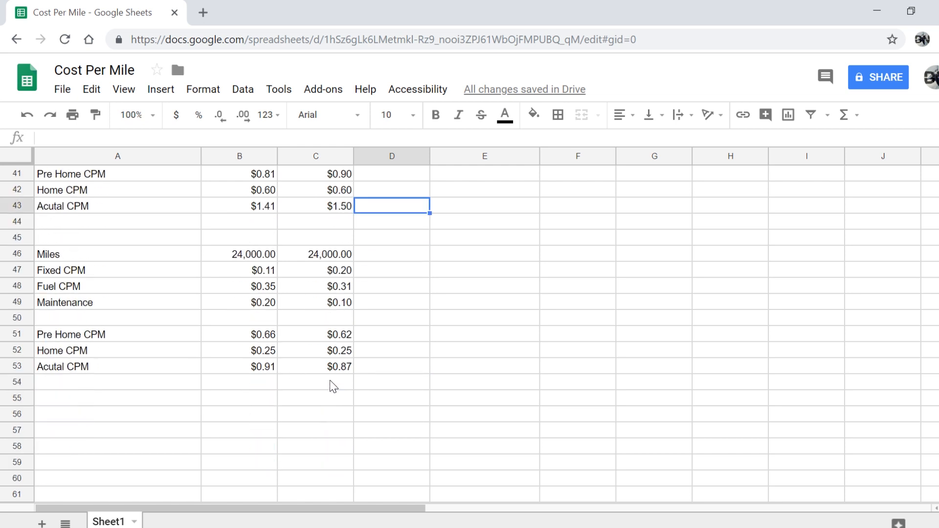
{"action": "left_click", "coordinate": [228, 370]}
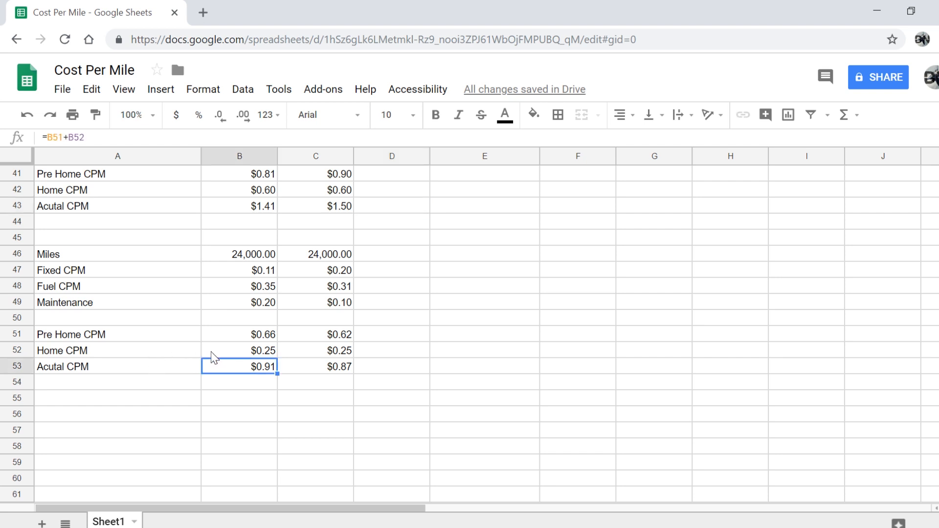
{"action": "left_click", "coordinate": [212, 352]}
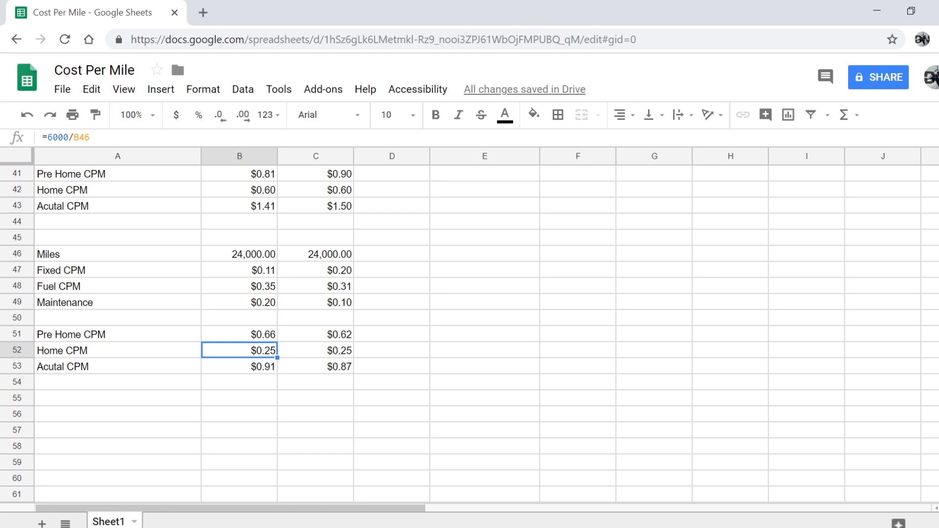
{"action": "key", "text": "Down"}
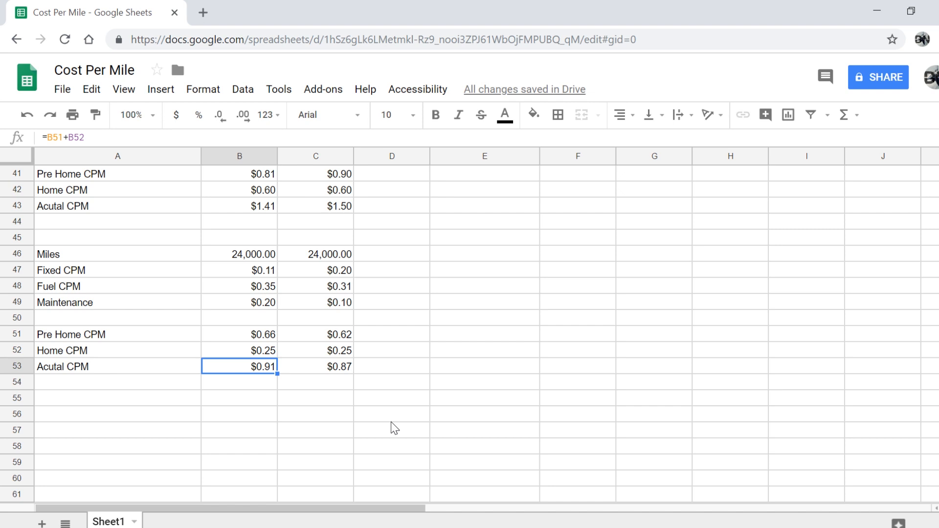
{"action": "scroll", "coordinate": [391, 422], "scroll_direction": "up", "scroll_amount": 3}
{"action": "scroll", "coordinate": [391, 428], "scroll_direction": "up", "scroll_amount": 2}
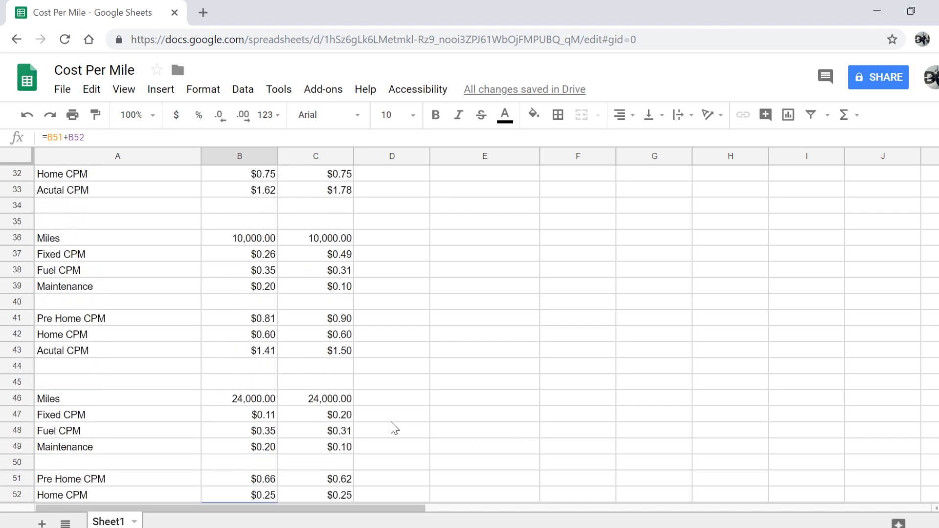
{"action": "scroll", "coordinate": [391, 428], "scroll_direction": "down", "scroll_amount": 1}
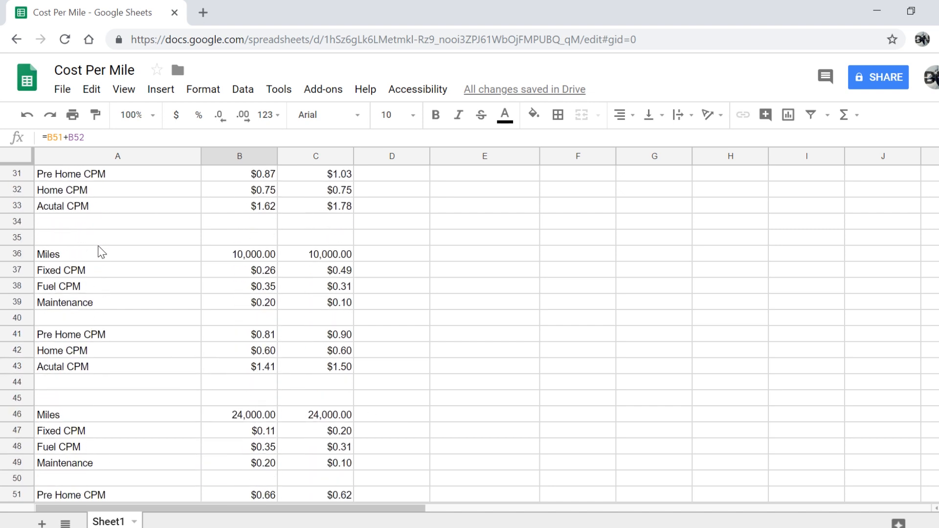
Move the 10,000- and 24,000-mile blocks (A36:C53) down three rows to start at row 39
{"action": "left_click_drag", "start_coordinate": [98, 247], "coordinate": [322, 438]}
{"action": "scroll", "coordinate": [217, 268], "scroll_direction": "up", "scroll_amount": 1}
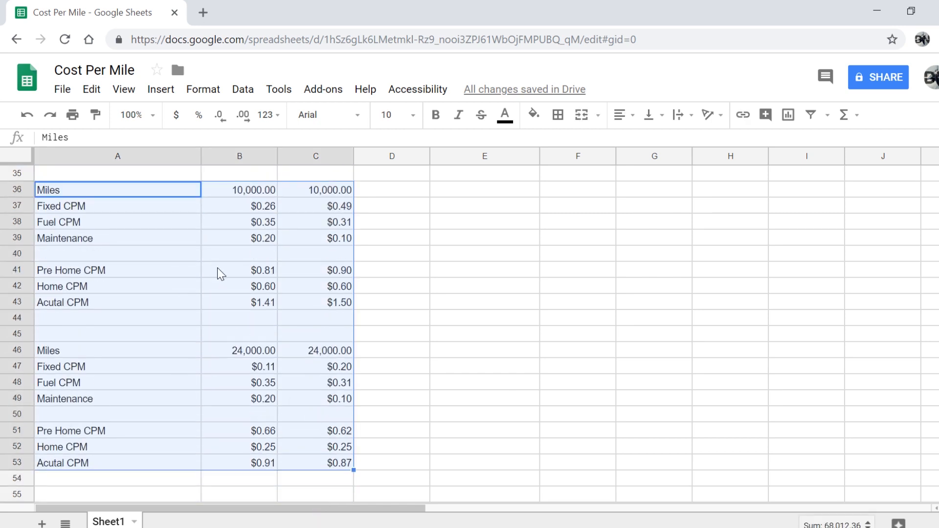
{"action": "scroll", "coordinate": [217, 268], "scroll_direction": "up", "scroll_amount": 1}
{"action": "key", "text": "ctrl+c"}
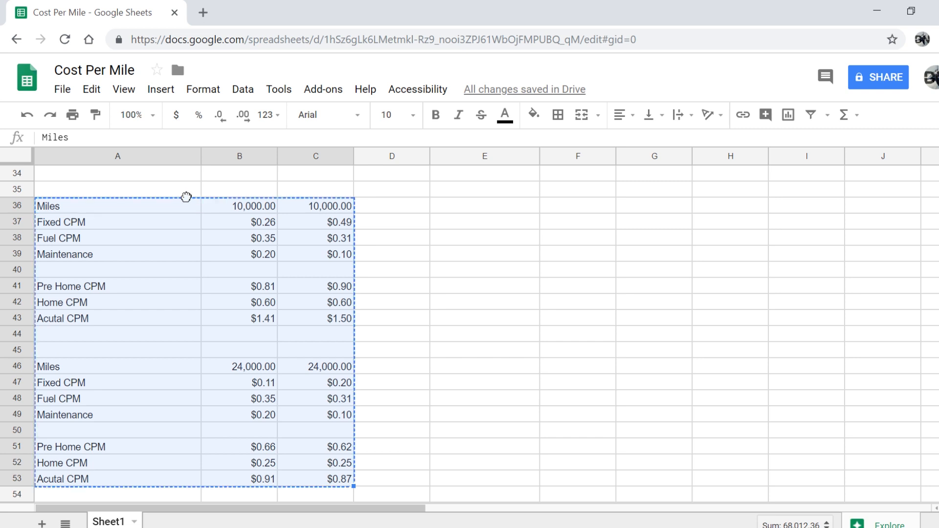
{"action": "left_click_drag", "start_coordinate": [186, 196], "coordinate": [192, 257]}
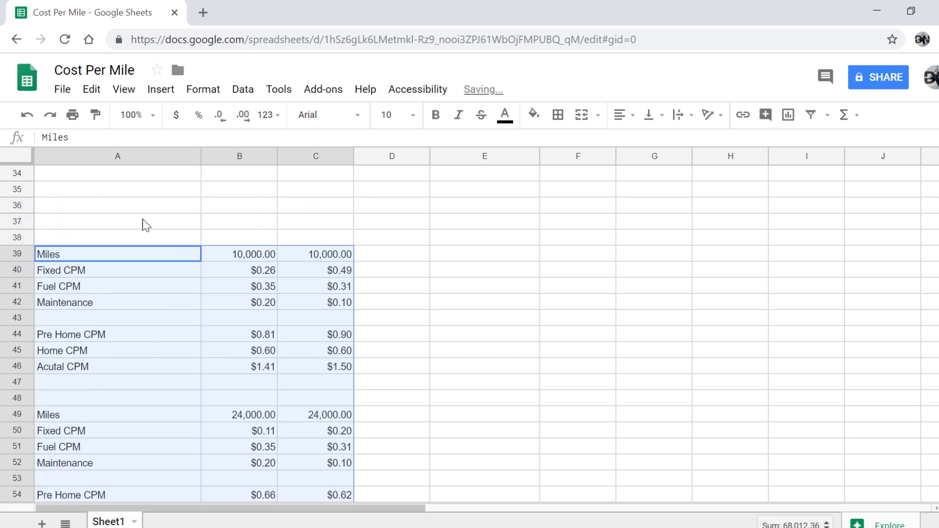
{"action": "left_click", "coordinate": [116, 207]}
{"action": "scroll", "coordinate": [116, 208], "scroll_direction": "up", "scroll_amount": 4}
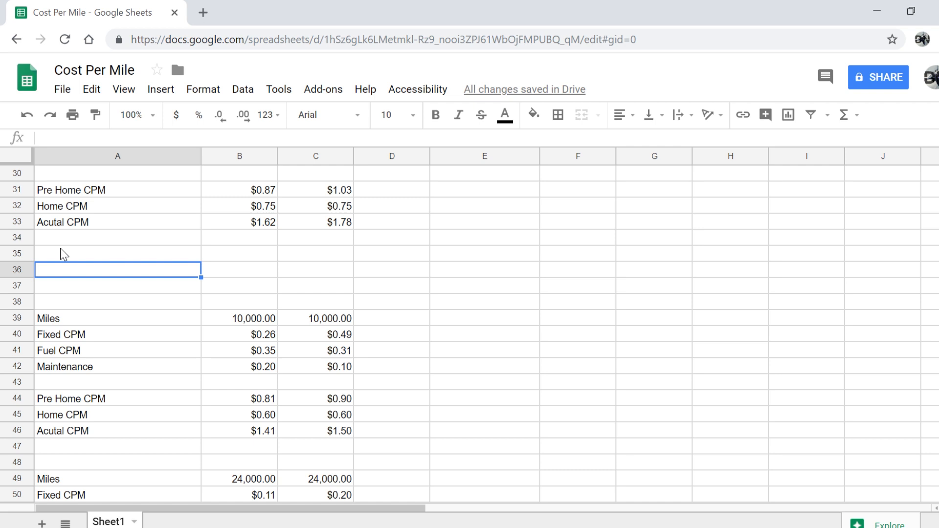
{"action": "left_click", "coordinate": [59, 254]}
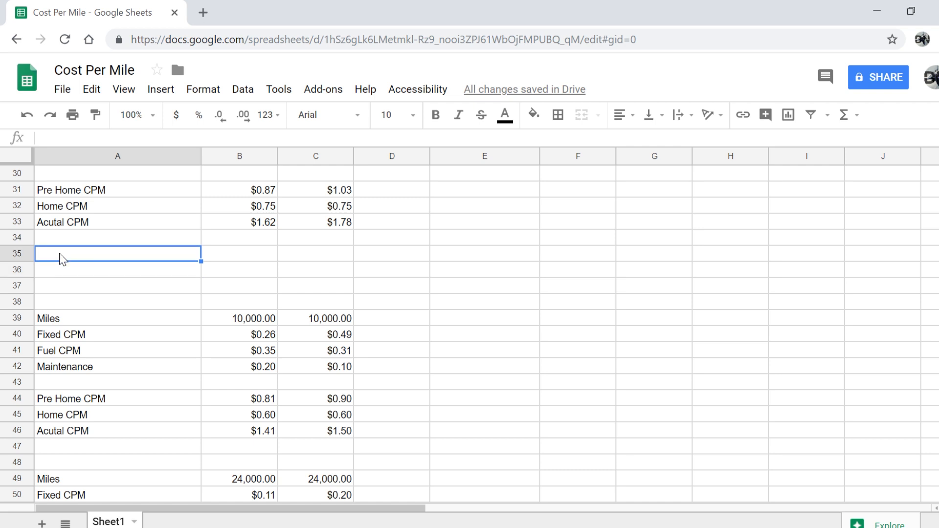
{"action": "scroll", "coordinate": [424, 264], "scroll_direction": "up", "scroll_amount": 10}
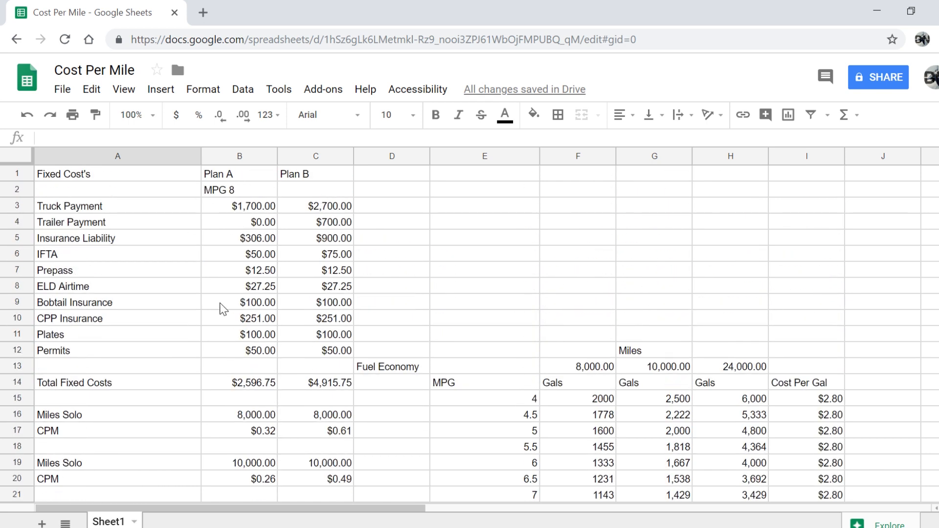
{"action": "scroll", "coordinate": [221, 308], "scroll_direction": "down", "scroll_amount": 2}
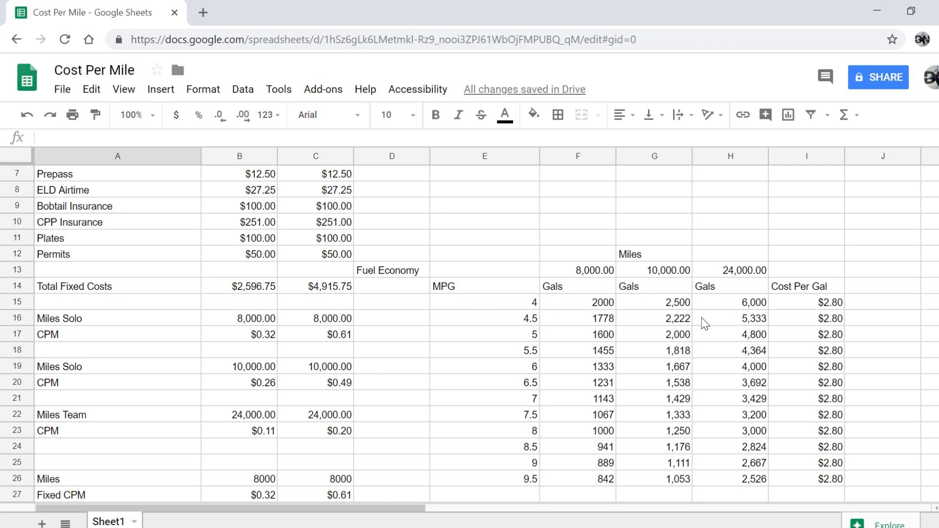
{"action": "scroll", "coordinate": [453, 319], "scroll_direction": "right", "scroll_amount": 2}
{"action": "scroll", "coordinate": [451, 317], "scroll_direction": "right", "scroll_amount": 4}
{"action": "scroll", "coordinate": [451, 317], "scroll_direction": "left", "scroll_amount": 5}
{"action": "scroll", "coordinate": [451, 317], "scroll_direction": "down", "scroll_amount": 3}
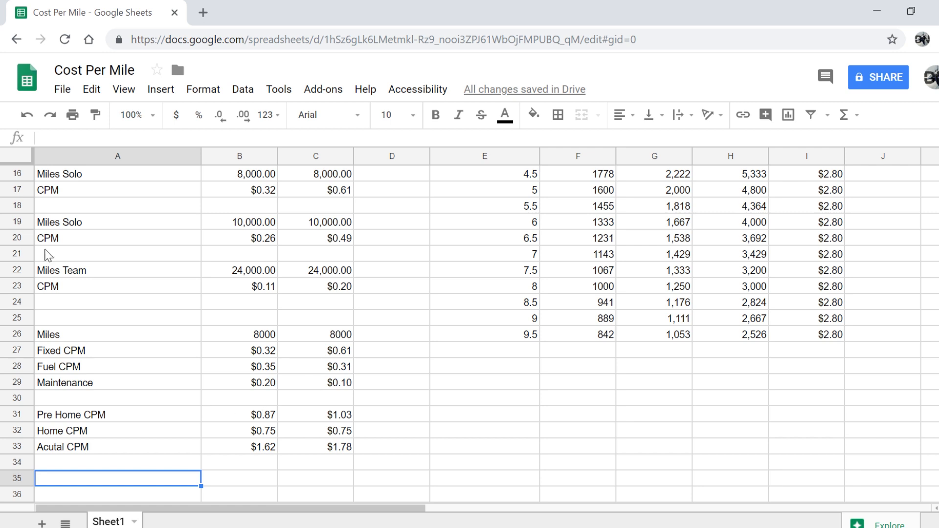
{"action": "scroll", "coordinate": [120, 327], "scroll_direction": "down", "scroll_amount": 3}
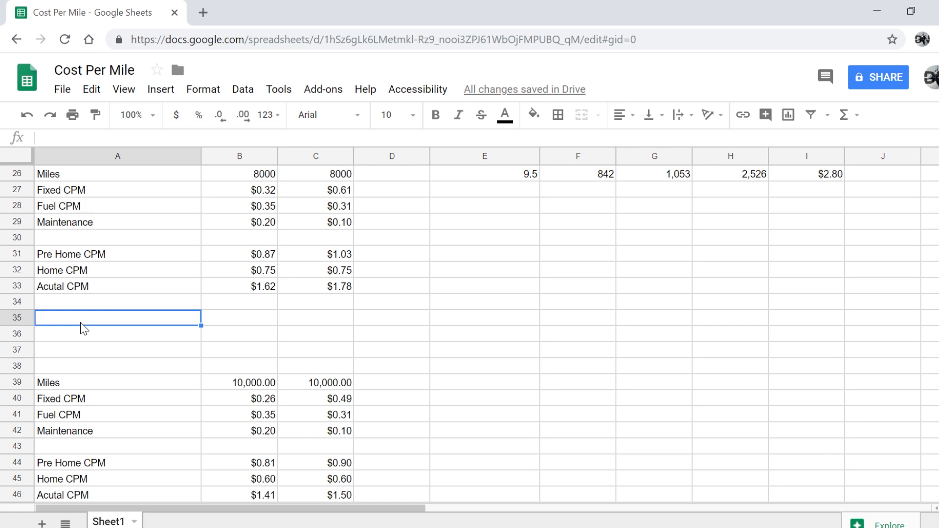
Label cell A35 'Take Home CPM'
{"action": "type", "text": "5000"}
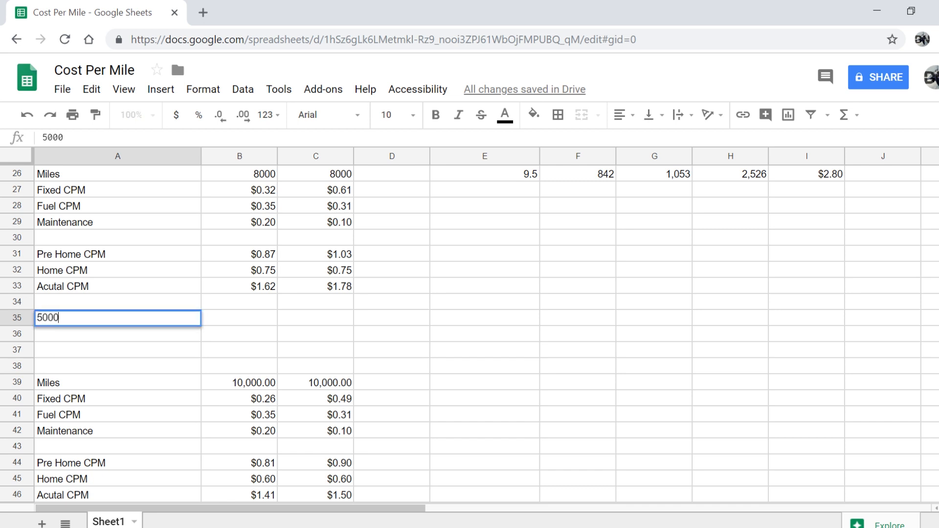
{"action": "key", "text": "BackSpace"}
{"action": "key", "text": "BackSpace"}
{"action": "key", "text": "BackSpace"}
{"action": "key", "text": "BackSpace"}
{"action": "type", "text": "Take Home"}
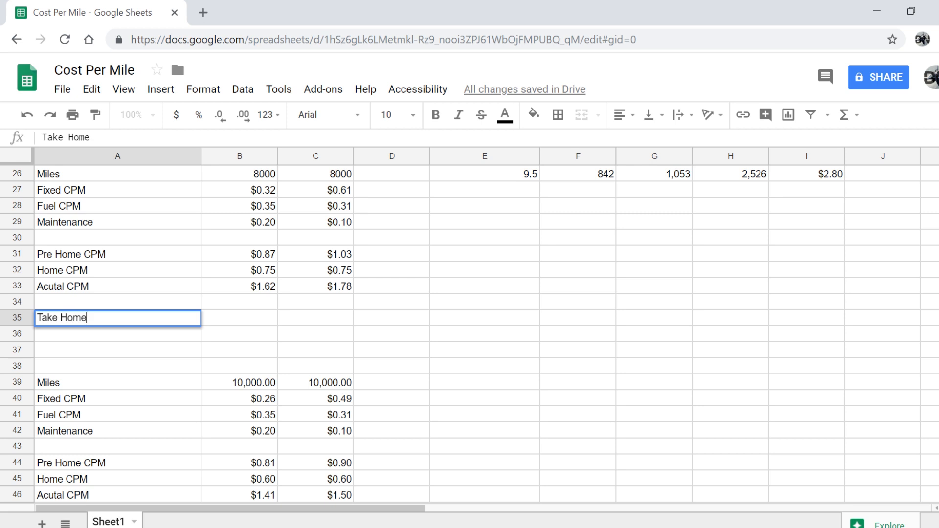
{"action": "type", "text": " Cost"}
{"action": "key", "text": "BackSpace"}
{"action": "key", "text": "BackSpace"}
{"action": "key", "text": "BackSpace"}
{"action": "key", "text": "BackSpace"}
{"action": "type", "text": "CPM"}
{"action": "key", "text": "Return"}
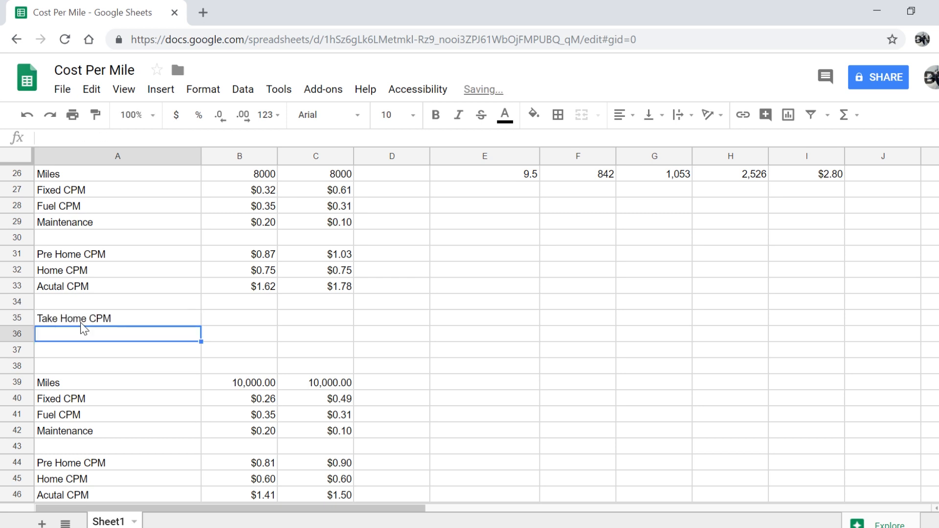
Enter =5000/B26 in B35 and =5000/C26 in C35, giving 0.625 for both plans
{"action": "left_click", "coordinate": [254, 322]}
{"action": "type", "text": "5000"}
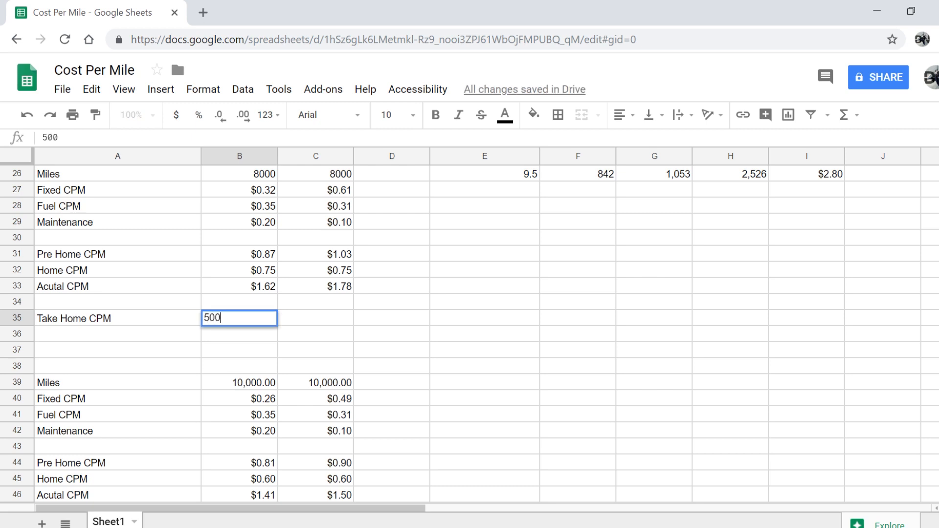
{"action": "key", "text": "BackSpace"}
{"action": "key", "text": "BackSpace"}
{"action": "key", "text": "BackSpace"}
{"action": "key", "text": "BackSpace"}
{"action": "type", "text": "=5000"}
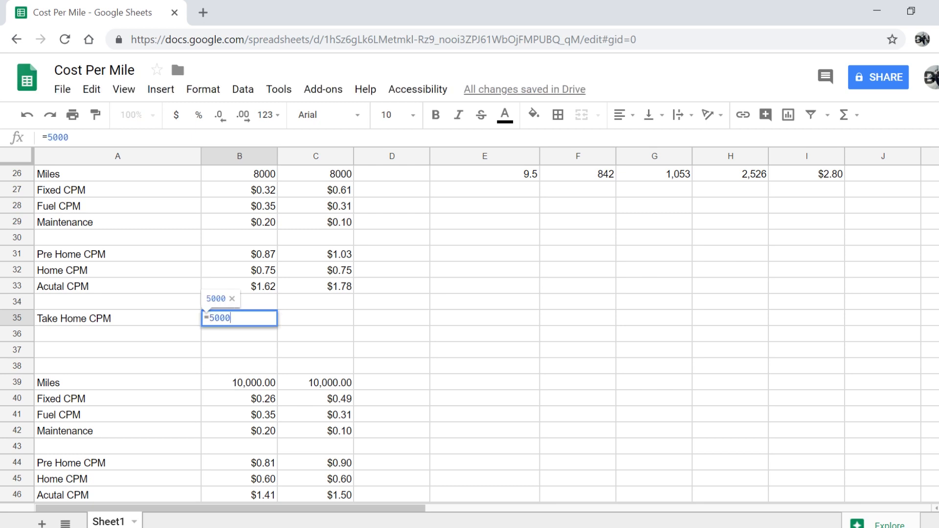
{"action": "type", "text": "/"}
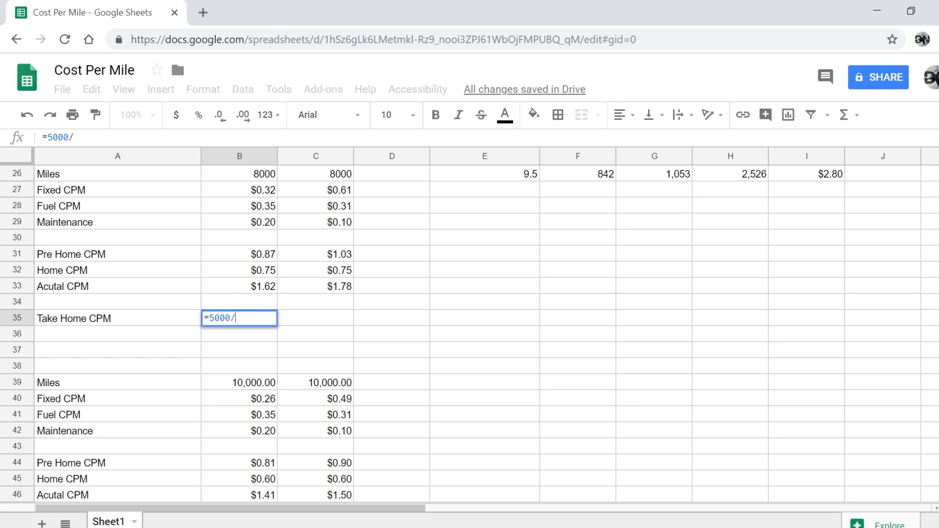
{"action": "left_click", "coordinate": [261, 181]}
{"action": "key", "text": "Return"}
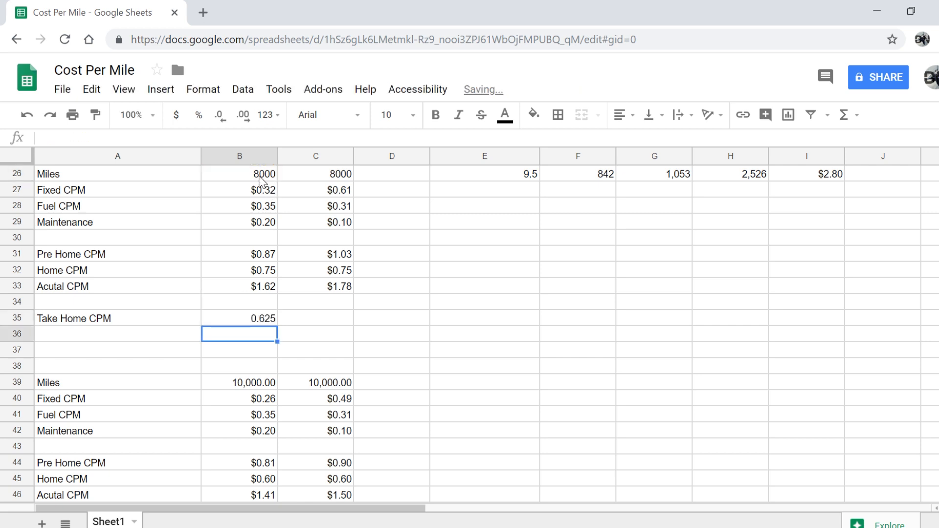
{"action": "left_click", "coordinate": [314, 324]}
{"action": "type", "text": "="}
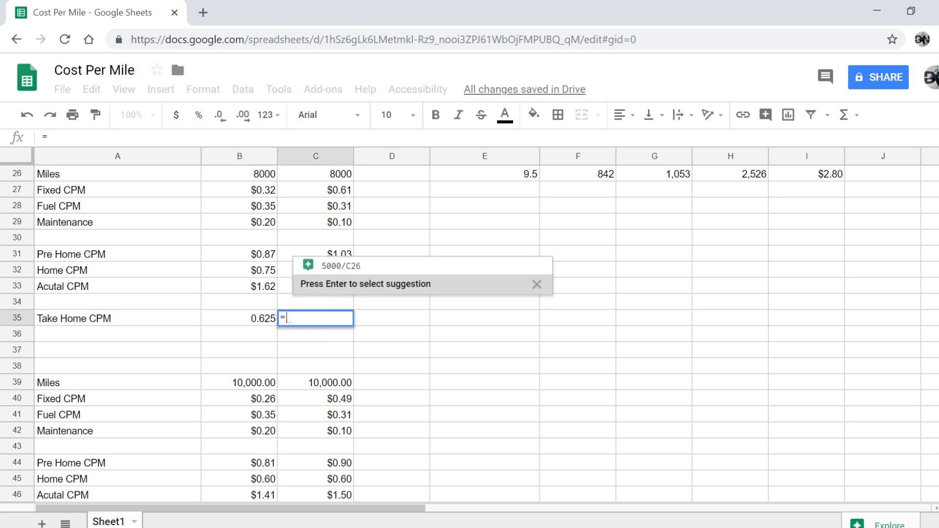
{"action": "key", "text": "Return"}
{"action": "key", "text": "Return"}
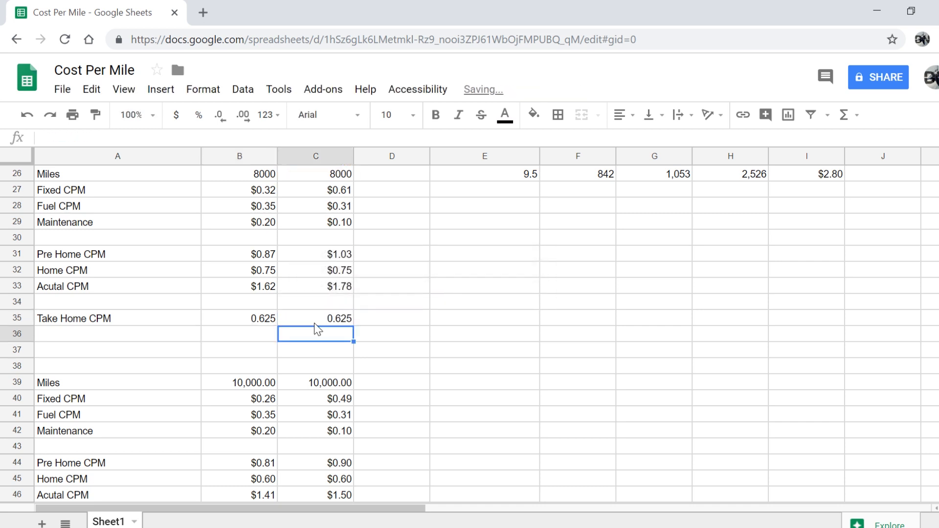
Clear cell A36, abandoning a started 'MInimum L' label
{"action": "left_click", "coordinate": [165, 340]}
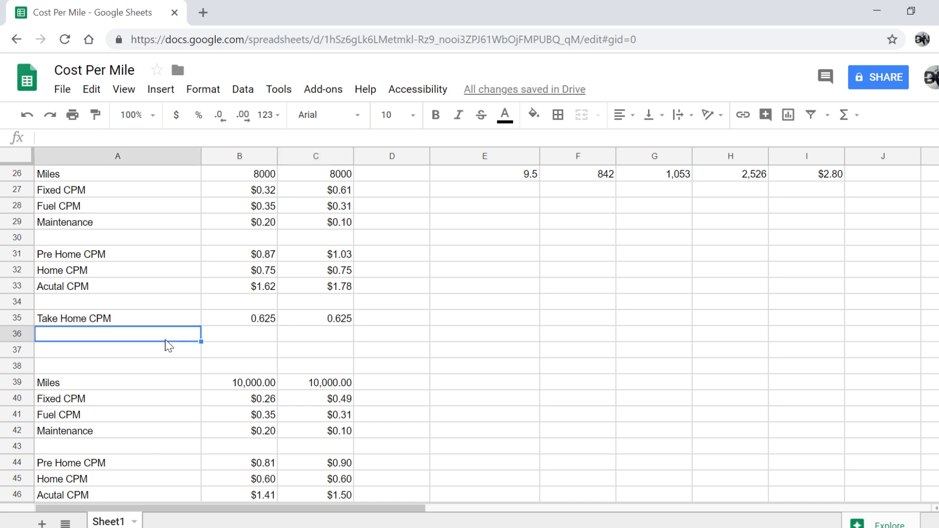
{"action": "key", "text": "BackSpace"}
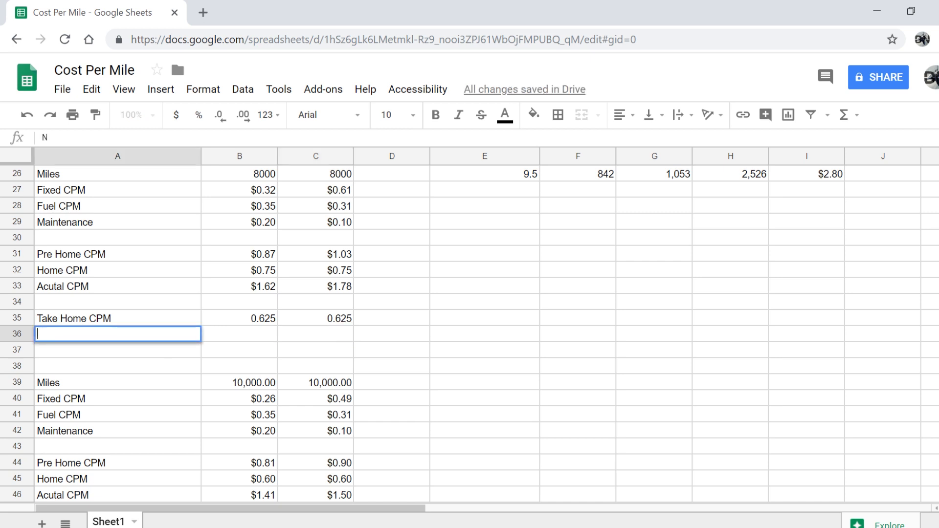
{"action": "type", "text": "MInimum L"}
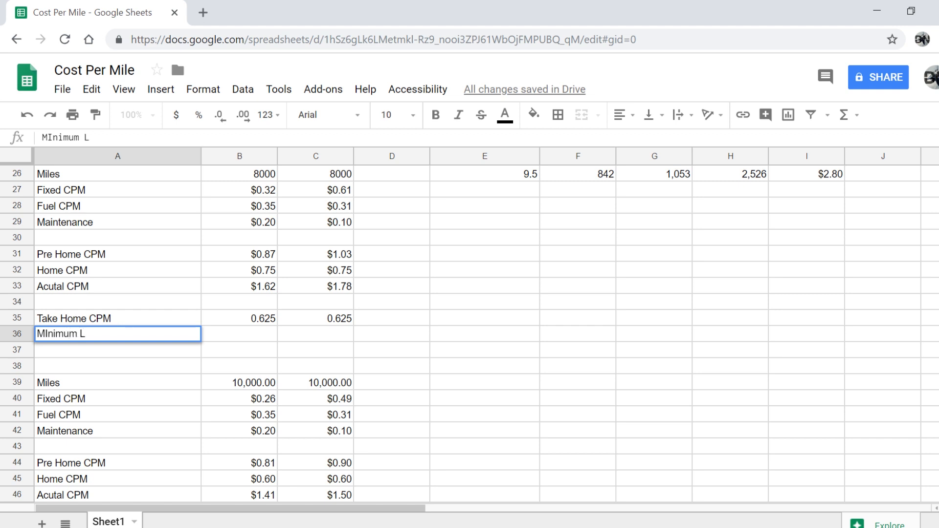
{"action": "key", "text": "BackSpace"}
{"action": "key", "text": "BackSpace"}
{"action": "key", "text": "BackSpace"}
{"action": "key", "text": "BackSpace"}
{"action": "key", "text": "BackSpace"}
{"action": "key", "text": "BackSpace"}
{"action": "key", "text": "BackSpace"}
{"action": "key", "text": "BackSpace"}
{"action": "key", "text": "BackSpace"}
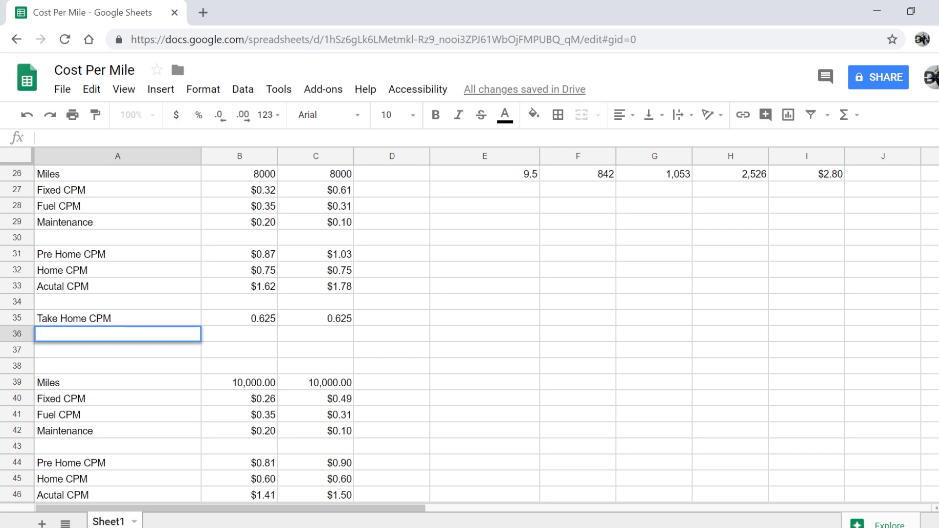
Label A36 'Average Per Mile Rate' and format Take Home CPM values B35:C35 as currency
{"action": "type", "text": "Average Per Mile Rate"}
{"action": "key", "text": "Return"}
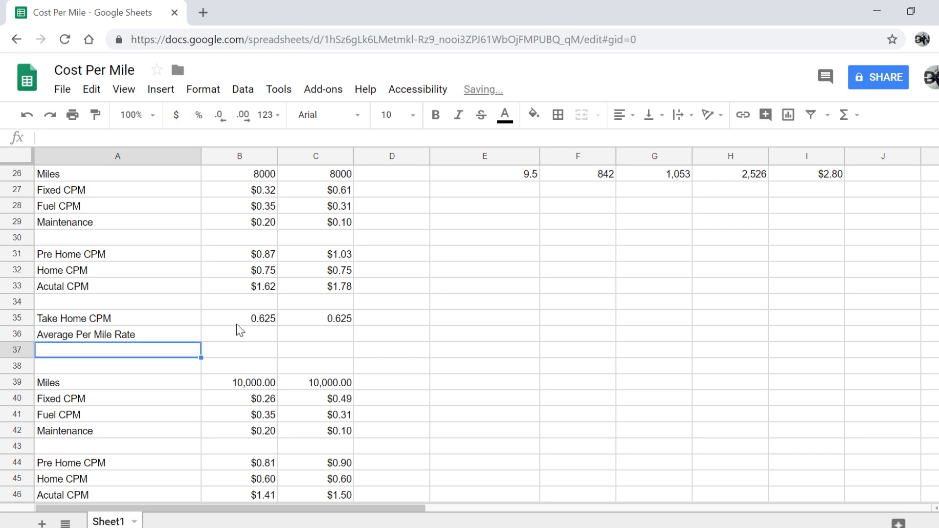
{"action": "left_click", "coordinate": [247, 340]}
{"action": "type", "text": "="}
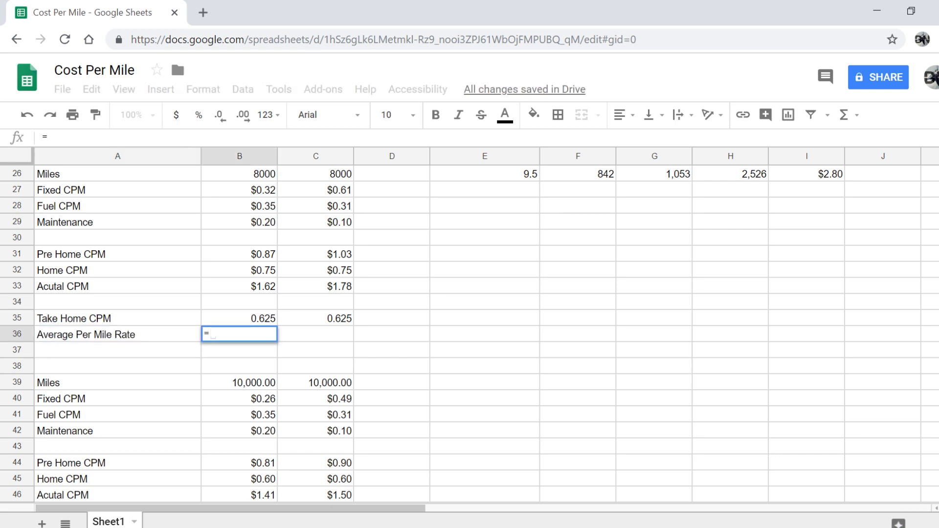
{"action": "left_click_drag", "start_coordinate": [246, 320], "coordinate": [301, 327]}
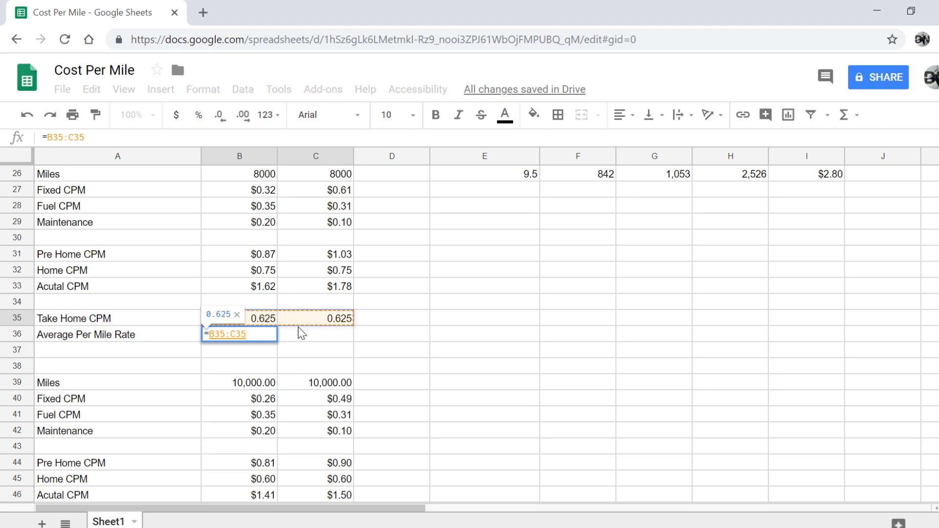
{"action": "key", "text": "BackSpace"}
{"action": "key", "text": "BackSpace"}
{"action": "key", "text": "BackSpace"}
{"action": "key", "text": "BackSpace"}
{"action": "key", "text": "BackSpace"}
{"action": "key", "text": "BackSpace"}
{"action": "key", "text": "BackSpace"}
{"action": "key", "text": "BackSpace"}
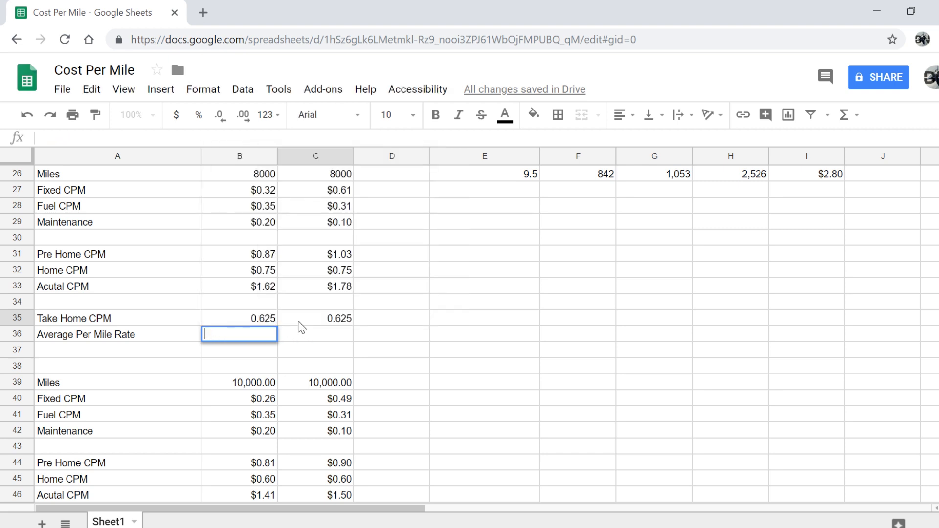
{"action": "key", "text": "Return"}
{"action": "left_click_drag", "start_coordinate": [269, 322], "coordinate": [295, 324]}
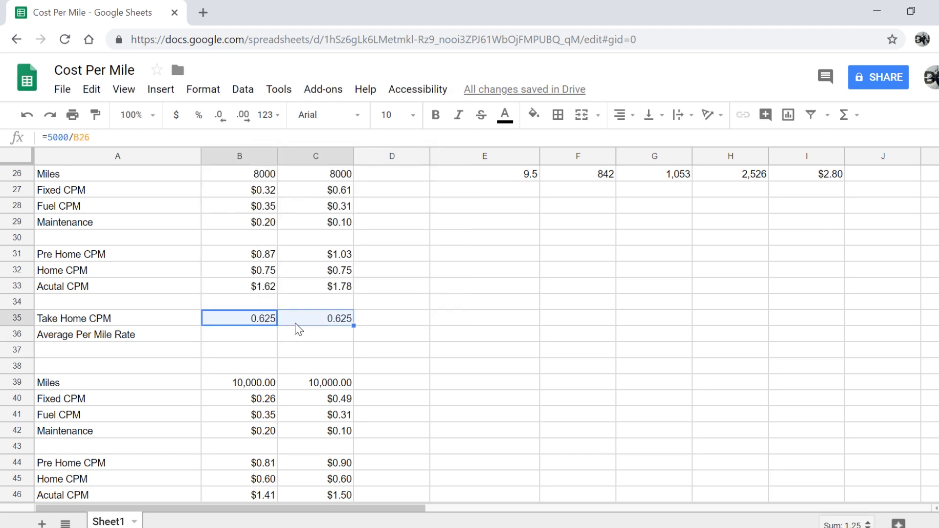
{"action": "left_click", "coordinate": [176, 115]}
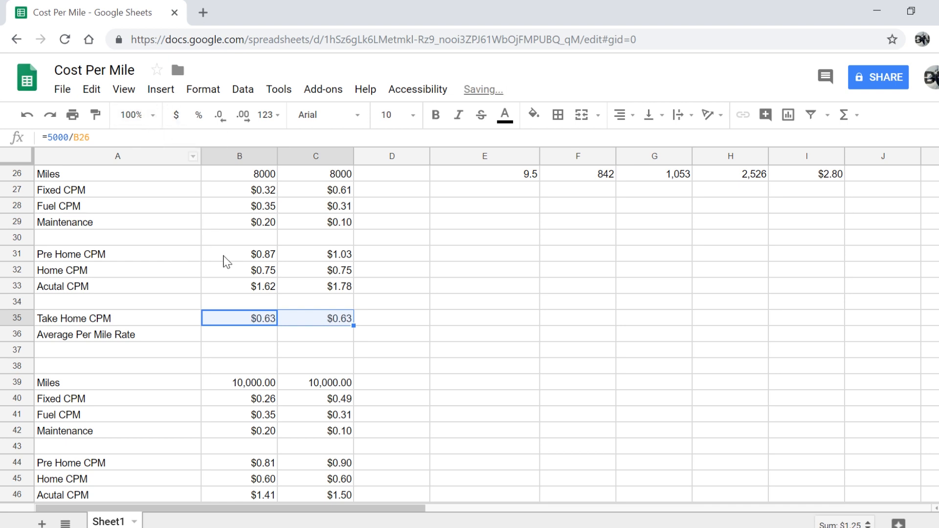
Enter =B33+B35 in B36 and =C33+C35 in C36 for the average per-mile rates
{"action": "left_click", "coordinate": [255, 338]}
{"action": "type", "text": "="}
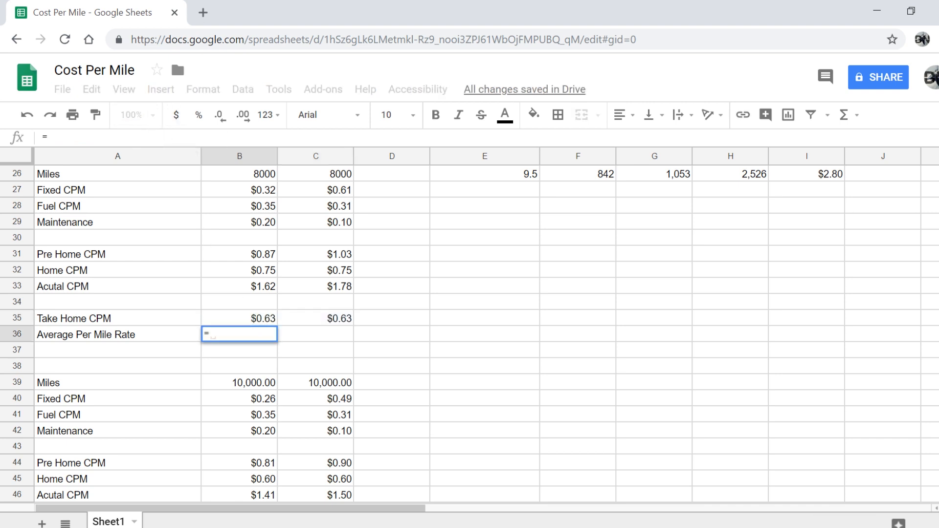
{"action": "left_click", "coordinate": [243, 287]}
{"action": "type", "text": "+"}
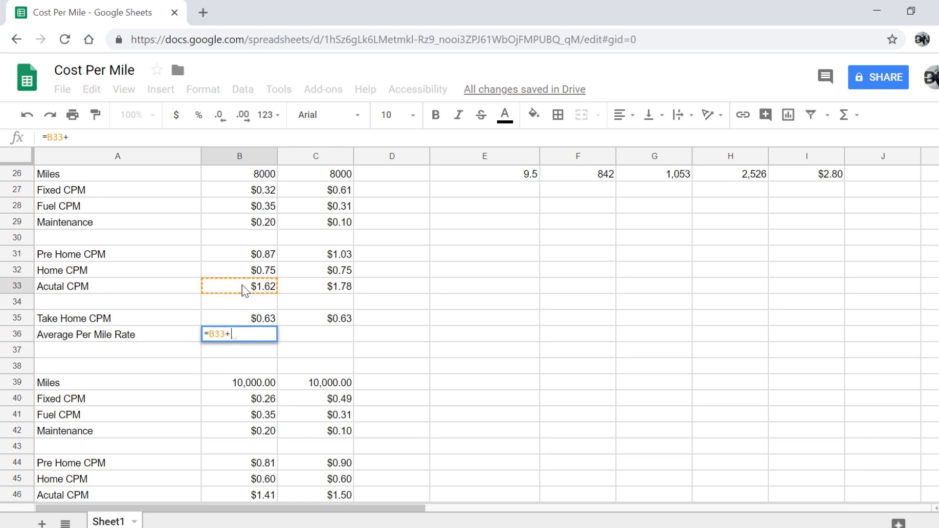
{"action": "left_click", "coordinate": [264, 324]}
{"action": "key", "text": "Return"}
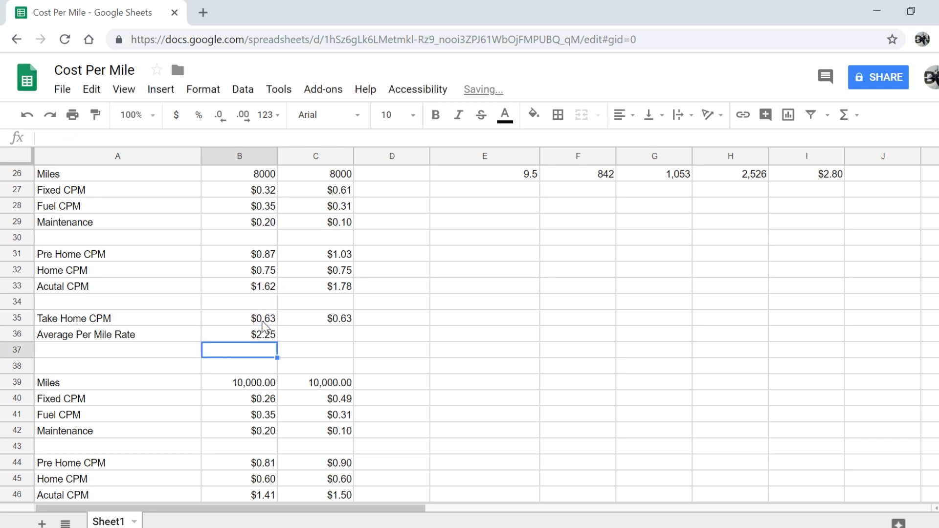
{"action": "key", "text": "Right"}
{"action": "key", "text": "Up"}
{"action": "type", "text": "="}
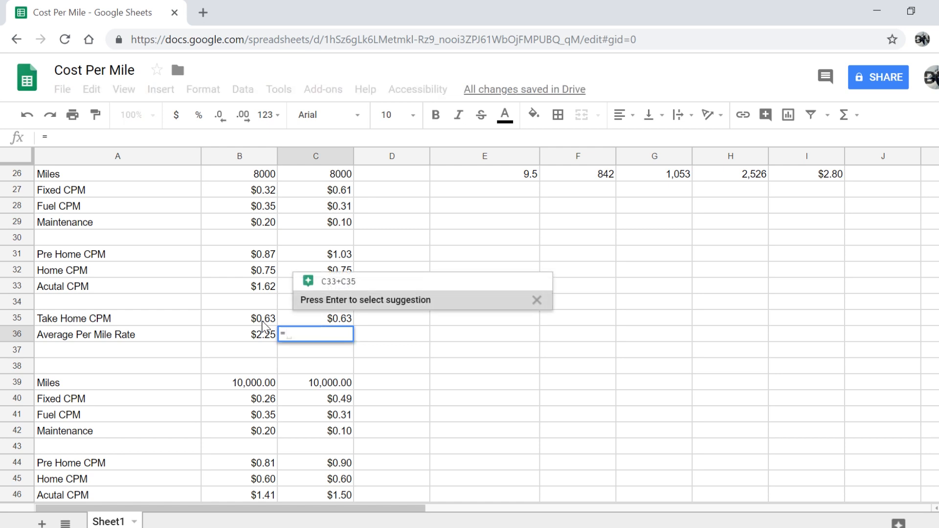
{"action": "key", "text": "Return"}
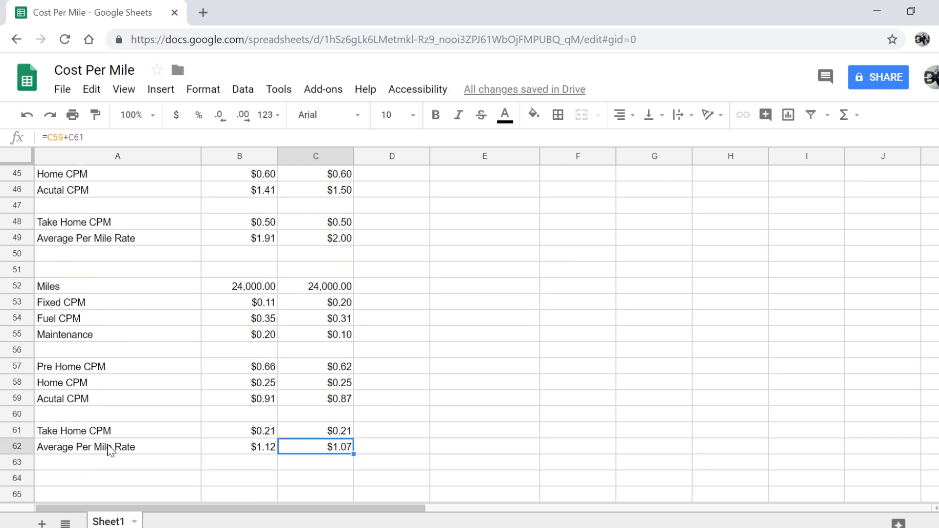
Scroll through the sheet to inspect the 10,000- and 24,000-mile blocks
{"action": "scroll", "coordinate": [181, 443], "scroll_direction": "up", "scroll_amount": 4}
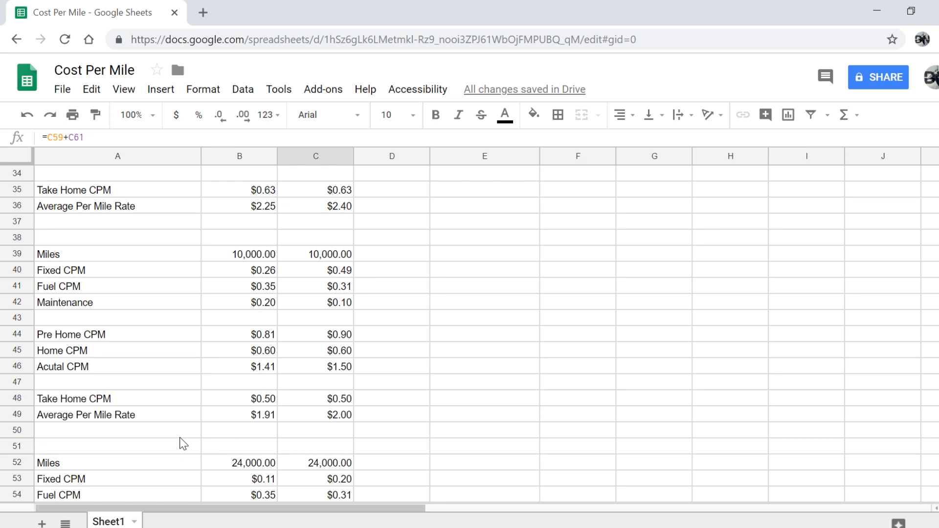
{"action": "scroll", "coordinate": [183, 444], "scroll_direction": "down", "scroll_amount": 1}
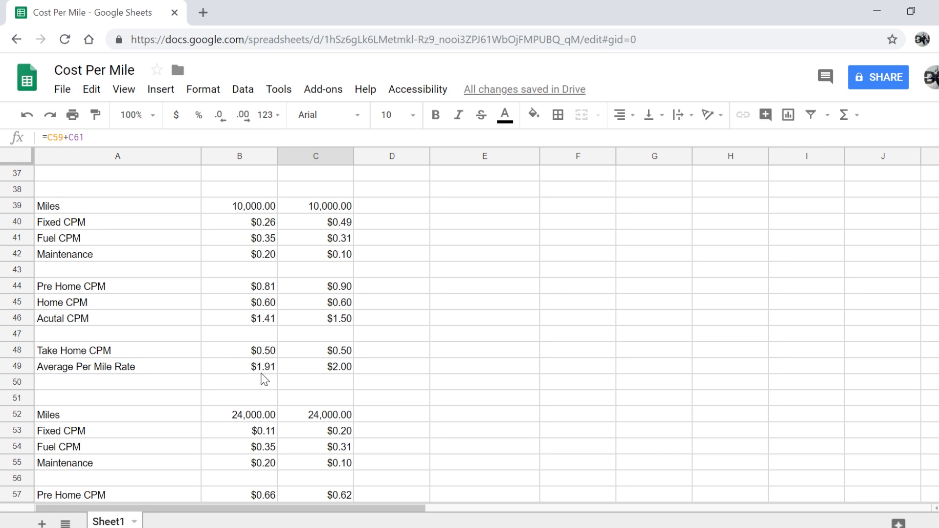
{"action": "scroll", "coordinate": [264, 380], "scroll_direction": "up", "scroll_amount": 2}
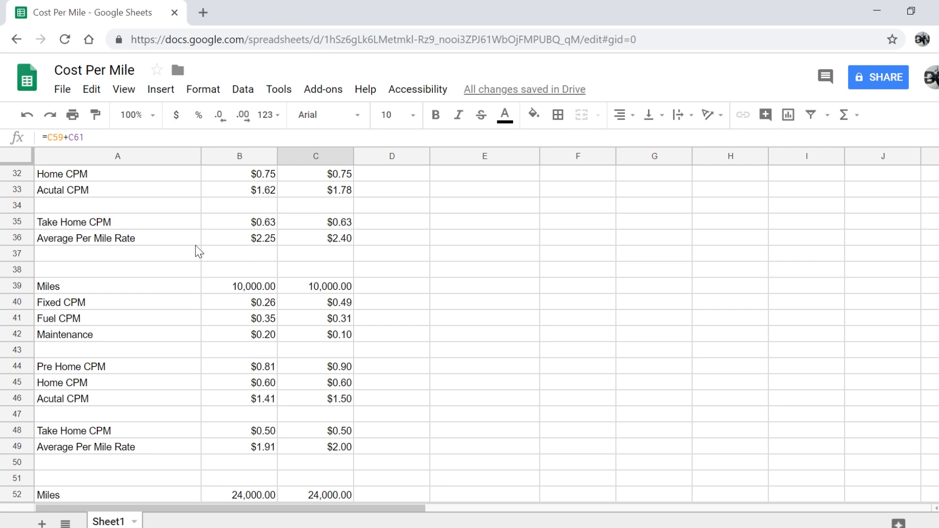
{"action": "left_click", "coordinate": [103, 244]}
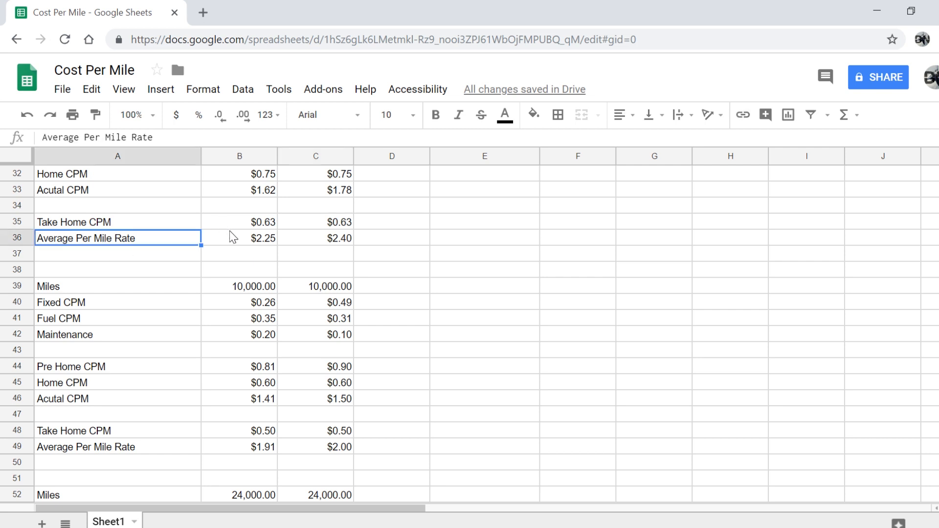
{"action": "left_click", "coordinate": [242, 250]}
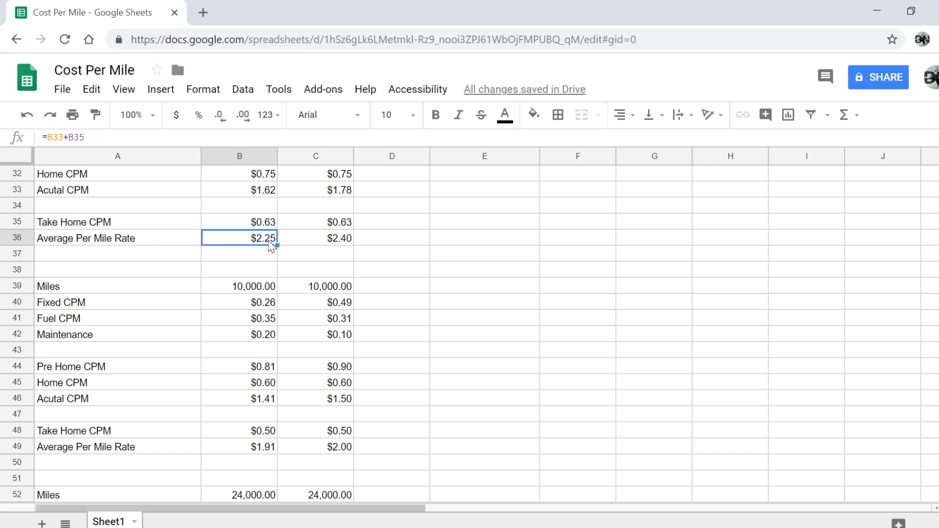
{"action": "left_click", "coordinate": [275, 258]}
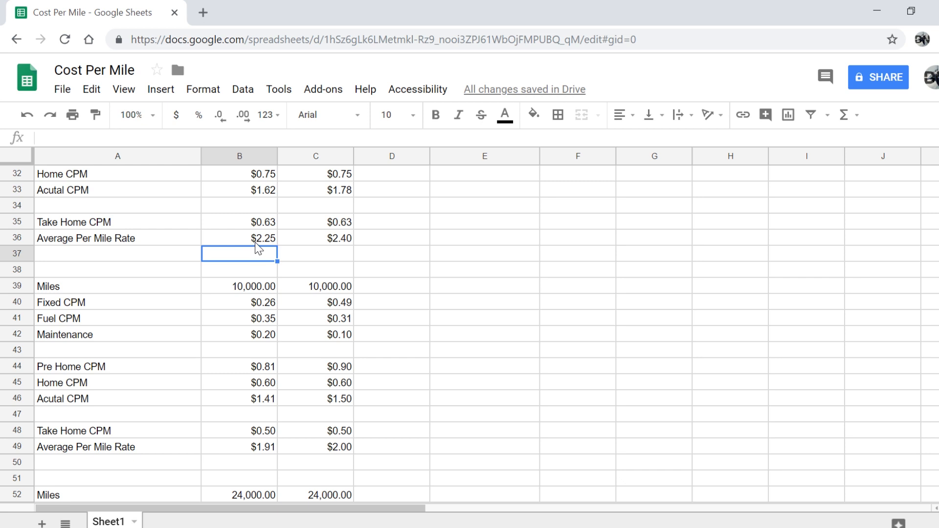
{"action": "left_click", "coordinate": [254, 243]}
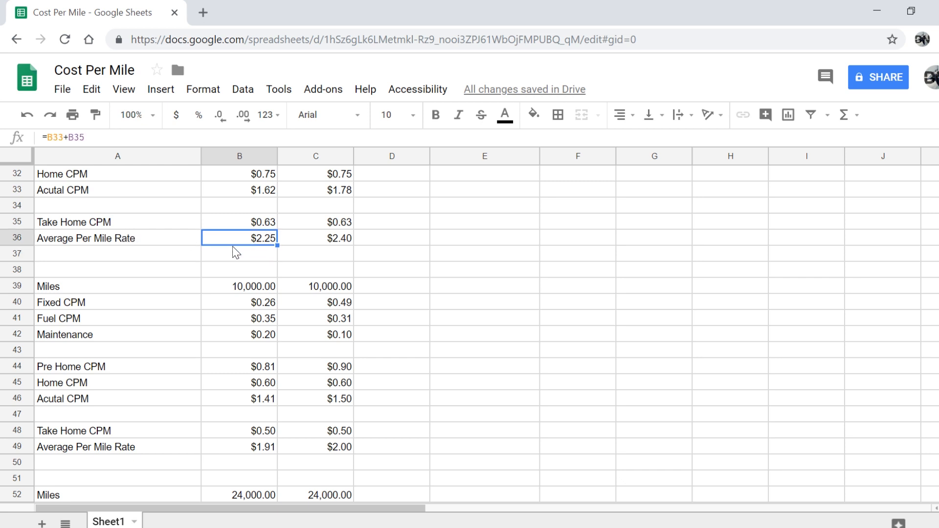
{"action": "left_click", "coordinate": [247, 263]}
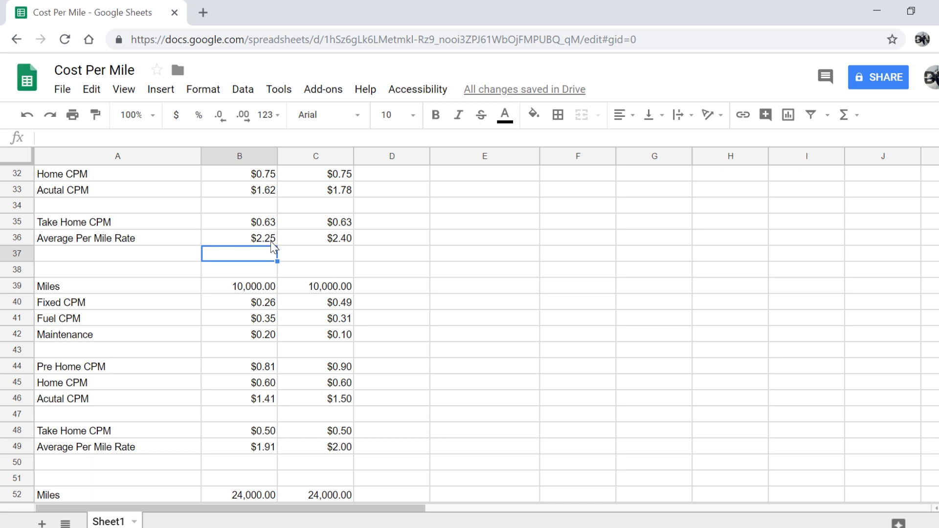
{"action": "scroll", "coordinate": [271, 248], "scroll_direction": "up", "scroll_amount": 1}
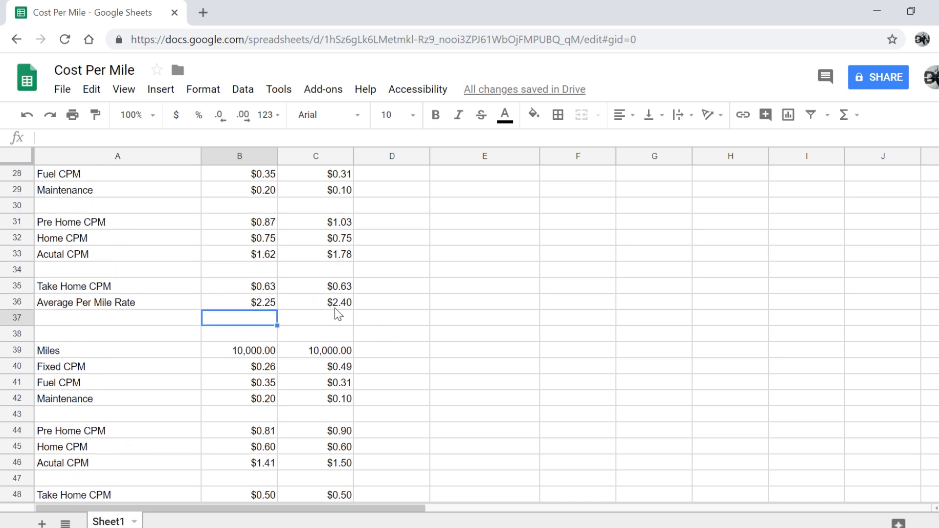
{"action": "scroll", "coordinate": [332, 307], "scroll_direction": "down", "scroll_amount": 3}
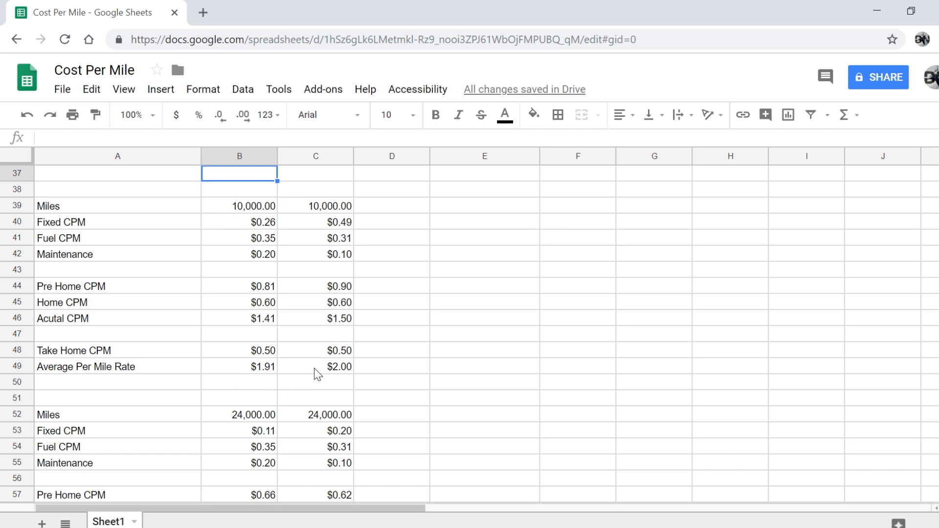
{"action": "scroll", "coordinate": [318, 375], "scroll_direction": "down", "scroll_amount": 2}
{"action": "scroll", "coordinate": [313, 345], "scroll_direction": "down", "scroll_amount": 2}
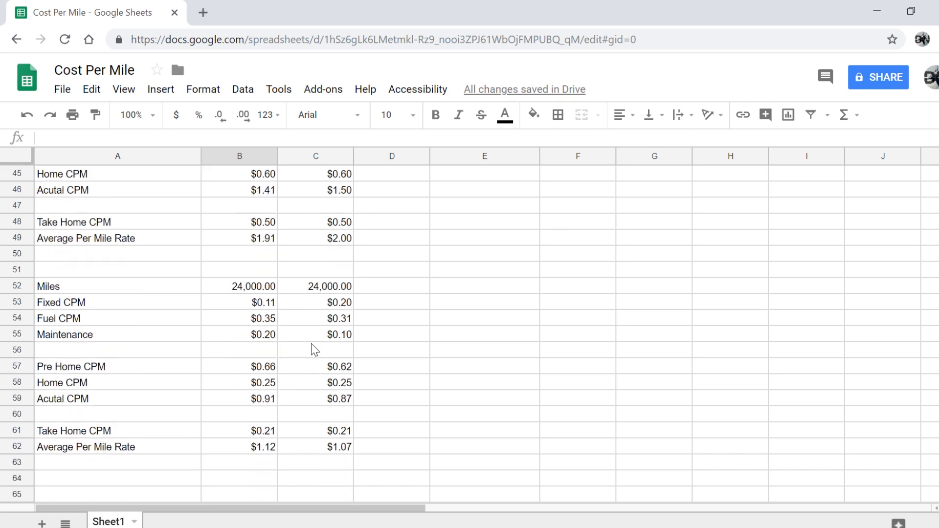
{"action": "scroll", "coordinate": [293, 466], "scroll_direction": "right", "scroll_amount": 10}
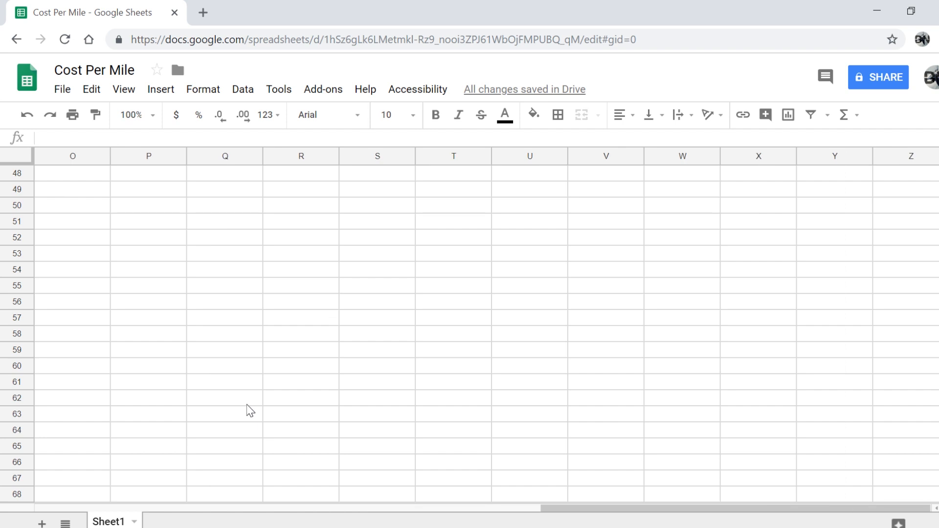
{"action": "scroll", "coordinate": [247, 411], "scroll_direction": "left", "scroll_amount": 10}
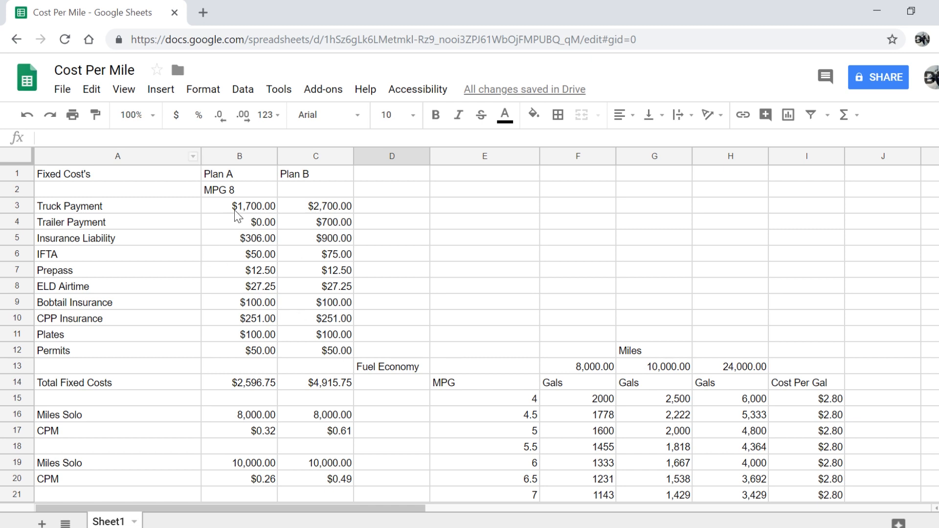
{"action": "left_click", "coordinate": [454, 309]}
{"action": "scroll", "coordinate": [453, 310], "scroll_direction": "down", "scroll_amount": 2}
{"action": "scroll", "coordinate": [453, 312], "scroll_direction": "down", "scroll_amount": 3}
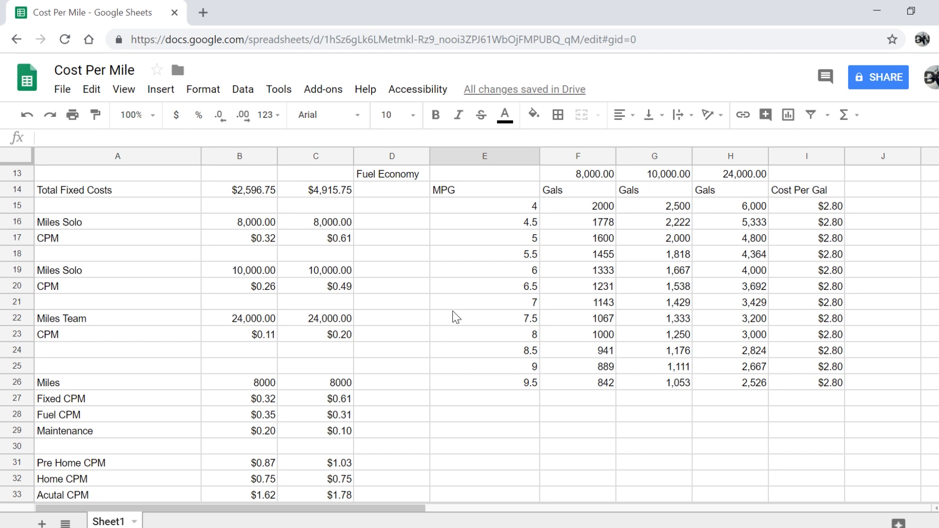
{"action": "scroll", "coordinate": [453, 310], "scroll_direction": "down", "scroll_amount": 2}
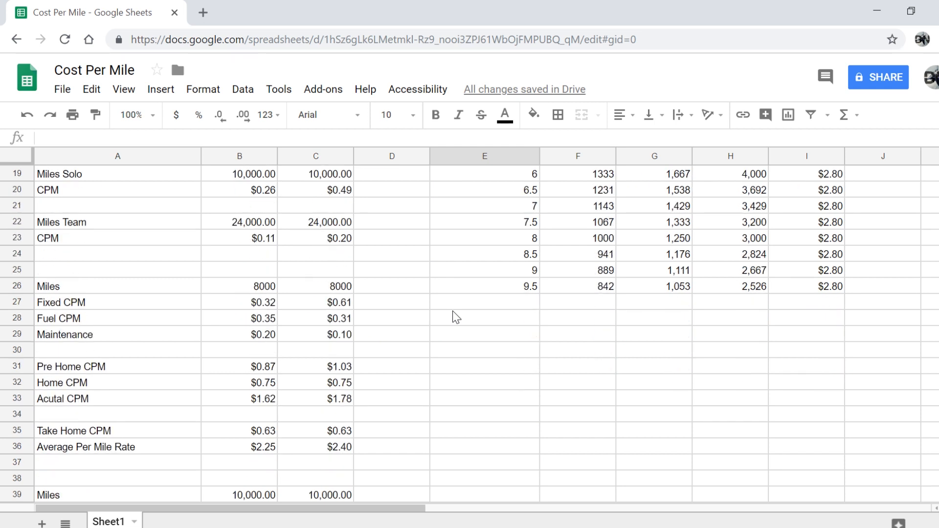
{"action": "scroll", "coordinate": [454, 315], "scroll_direction": "down", "scroll_amount": 1}
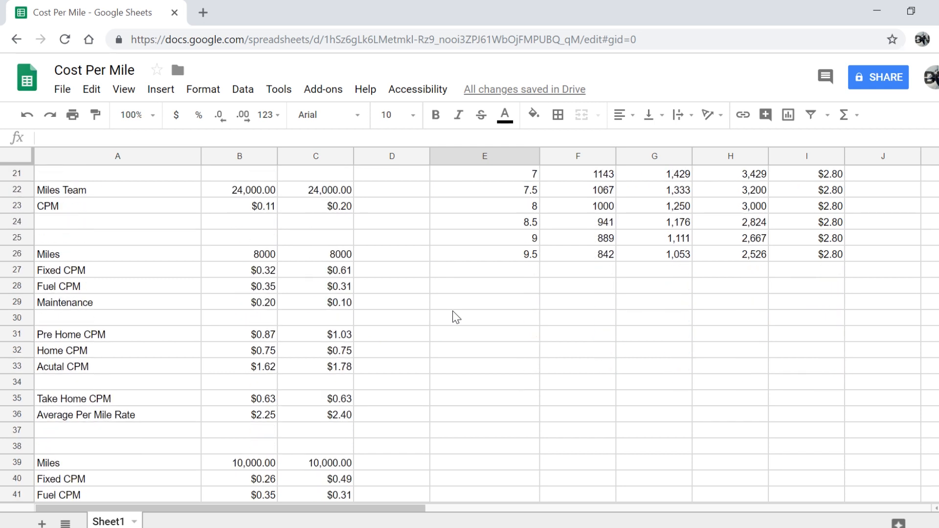
{"action": "scroll", "coordinate": [453, 313], "scroll_direction": "up", "scroll_amount": 8}
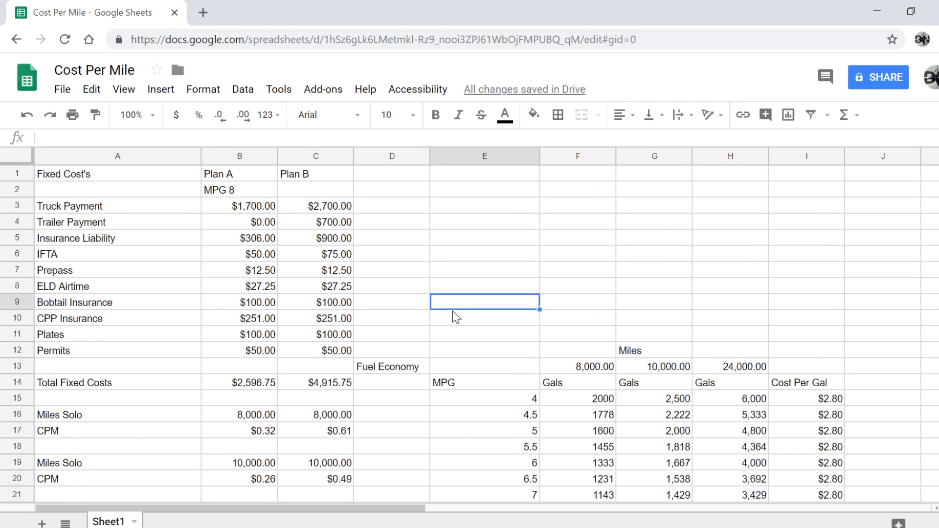
{"action": "scroll", "coordinate": [456, 317], "scroll_direction": "down", "scroll_amount": 9}
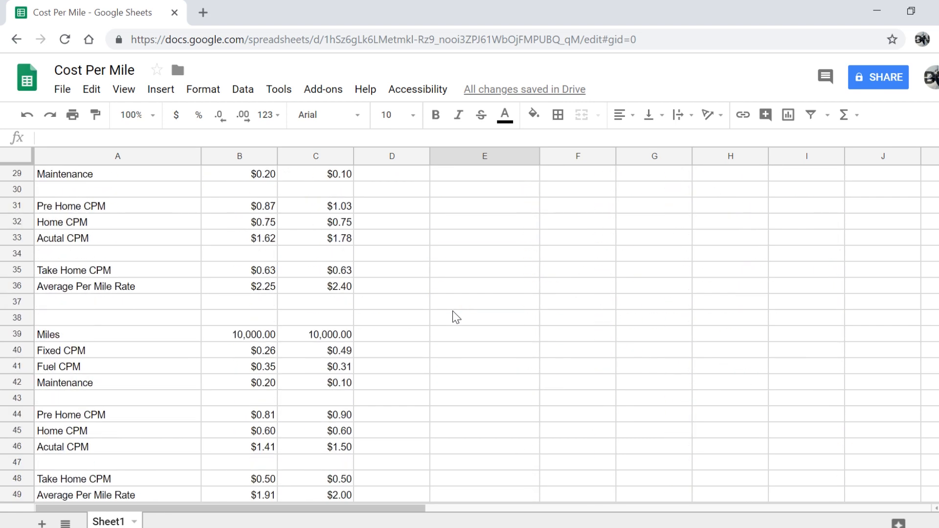
{"action": "scroll", "coordinate": [456, 317], "scroll_direction": "down", "scroll_amount": 2}
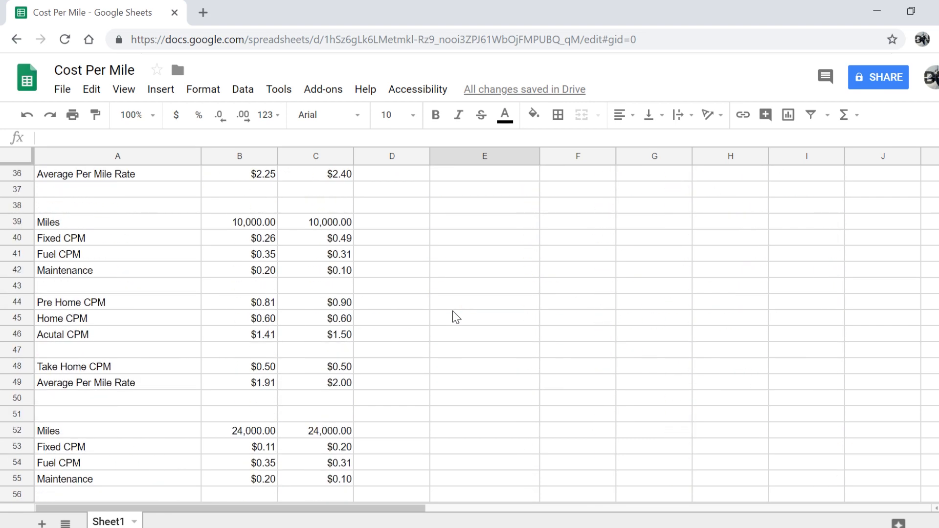
{"action": "scroll", "coordinate": [454, 315], "scroll_direction": "down", "scroll_amount": 2}
{"action": "scroll", "coordinate": [454, 315], "scroll_direction": "down", "scroll_amount": 1}
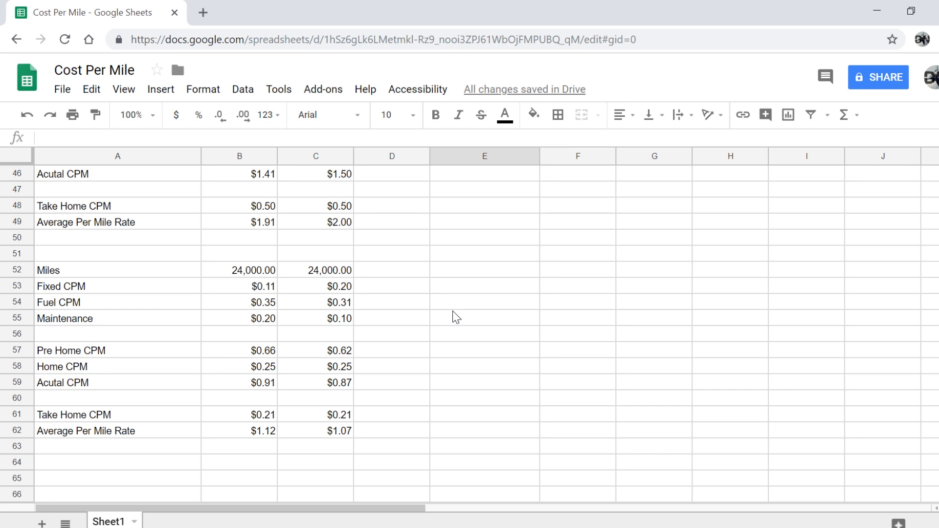
{"action": "scroll", "coordinate": [454, 316], "scroll_direction": "up", "scroll_amount": 3}
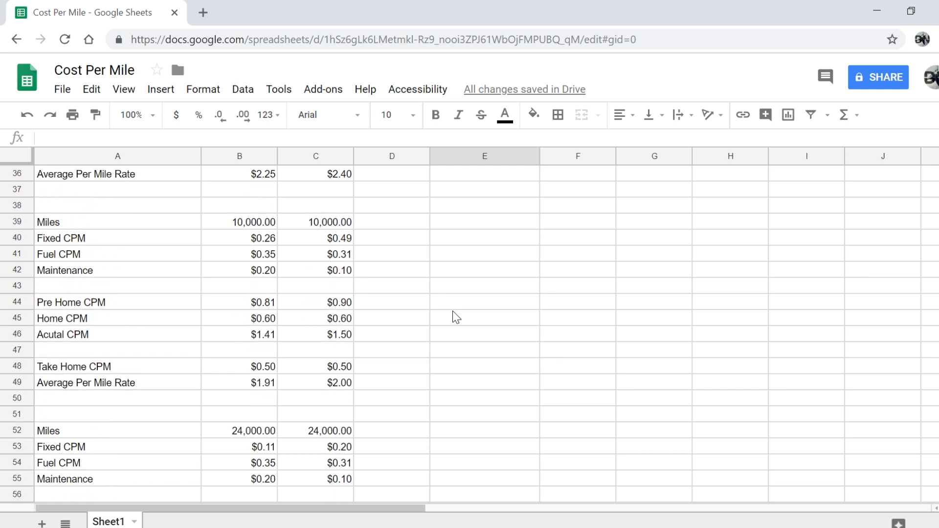
{"action": "scroll", "coordinate": [454, 316], "scroll_direction": "up", "scroll_amount": 3}
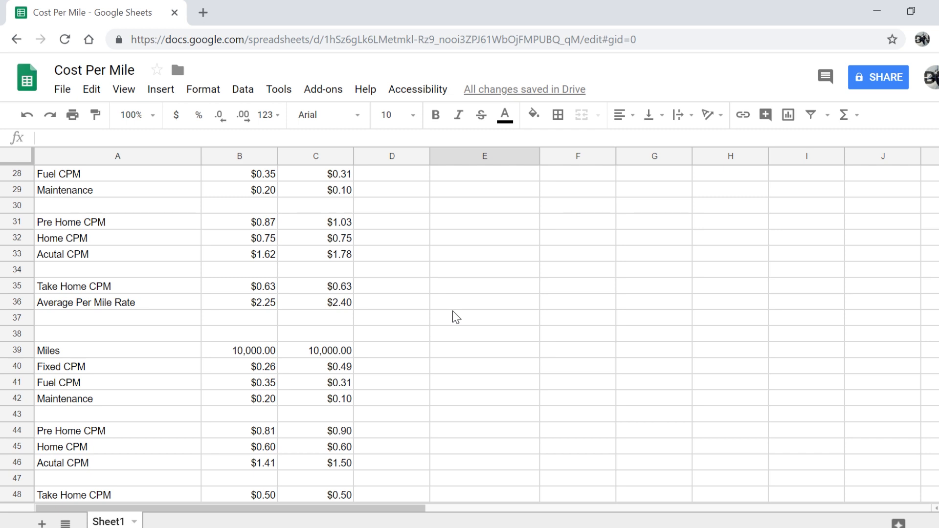
{"action": "scroll", "coordinate": [453, 313], "scroll_direction": "up", "scroll_amount": 9}
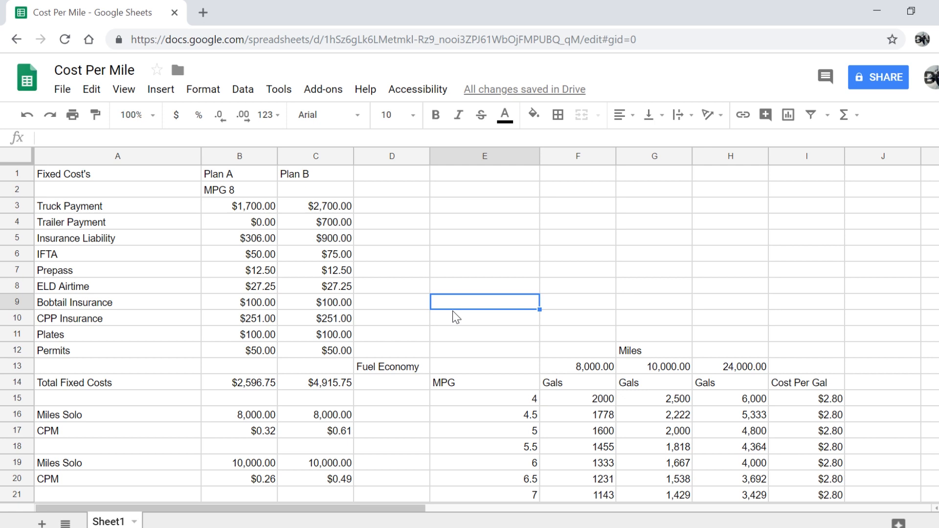
{"action": "scroll", "coordinate": [339, 288], "scroll_direction": "down", "scroll_amount": 4}
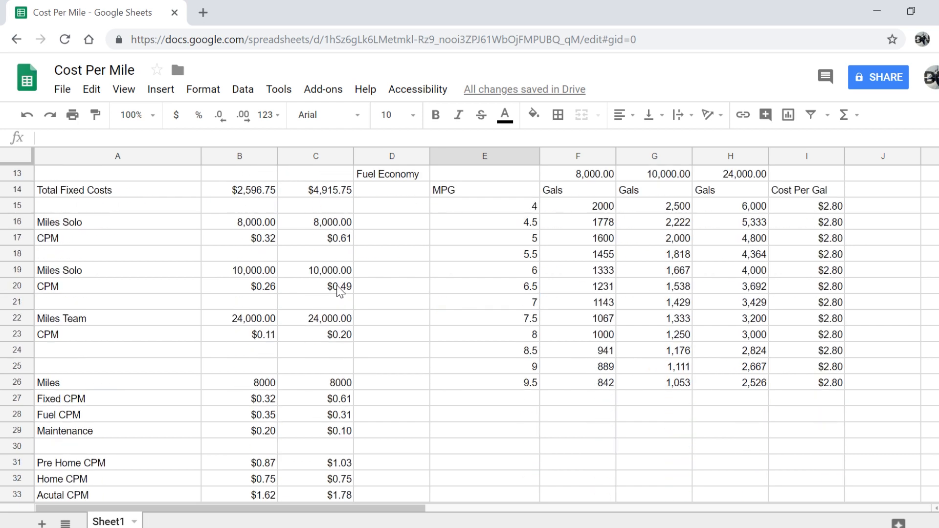
{"action": "scroll", "coordinate": [339, 288], "scroll_direction": "down", "scroll_amount": 3}
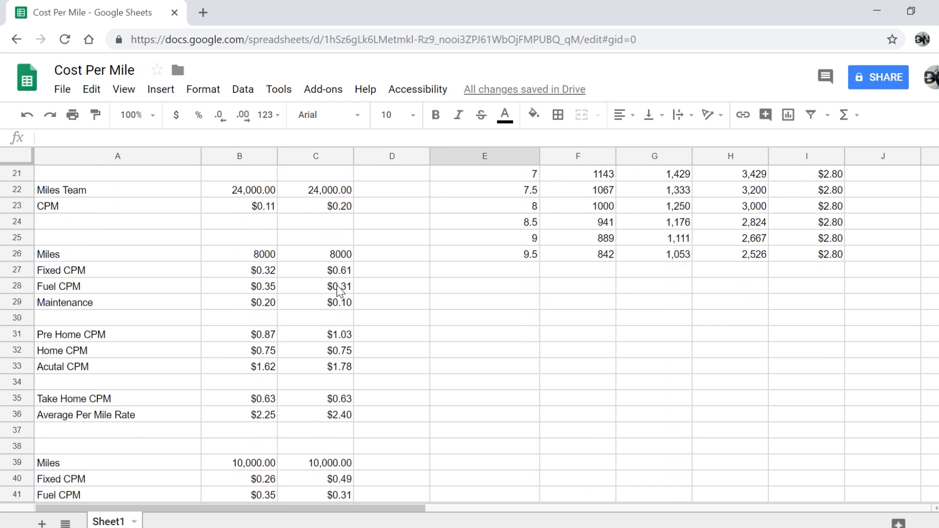
{"action": "scroll", "coordinate": [338, 289], "scroll_direction": "down", "scroll_amount": 2}
{"action": "scroll", "coordinate": [337, 290], "scroll_direction": "down", "scroll_amount": 1}
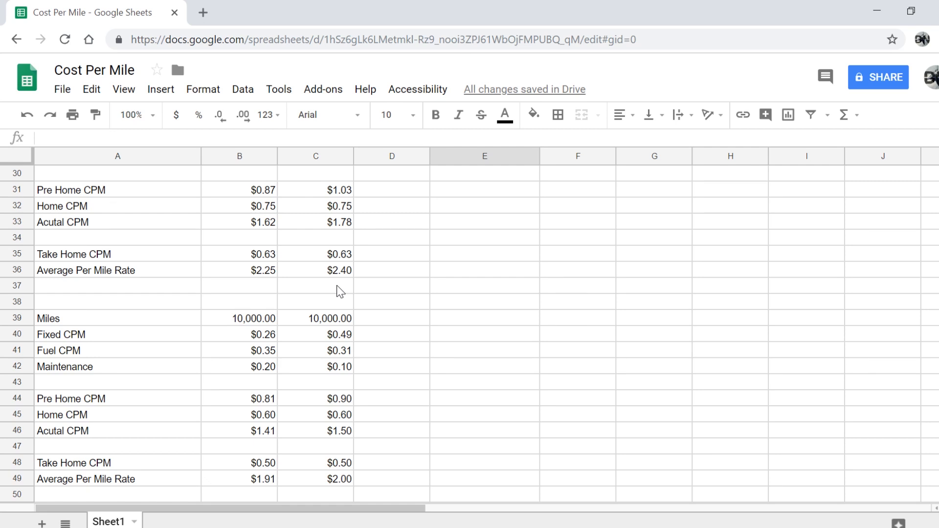
{"action": "scroll", "coordinate": [337, 290], "scroll_direction": "down", "scroll_amount": 3}
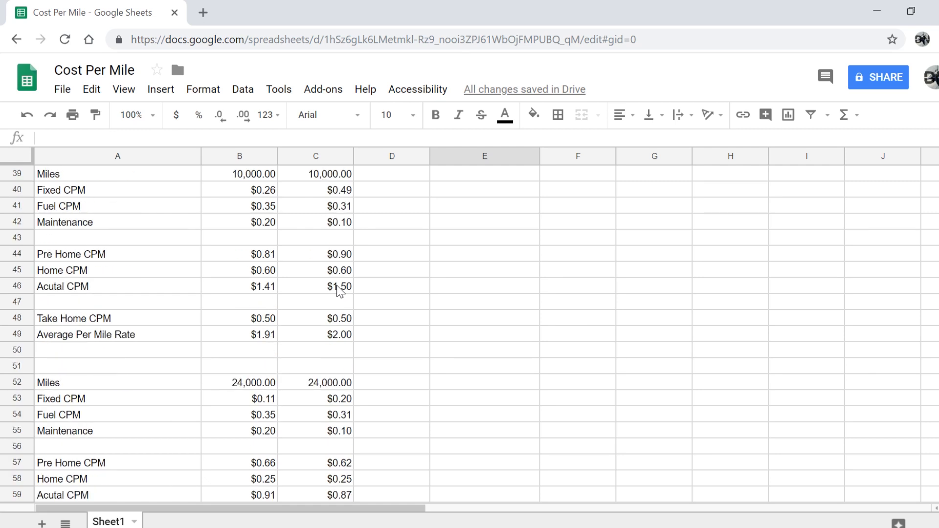
{"action": "scroll", "coordinate": [336, 286], "scroll_direction": "down", "scroll_amount": 2}
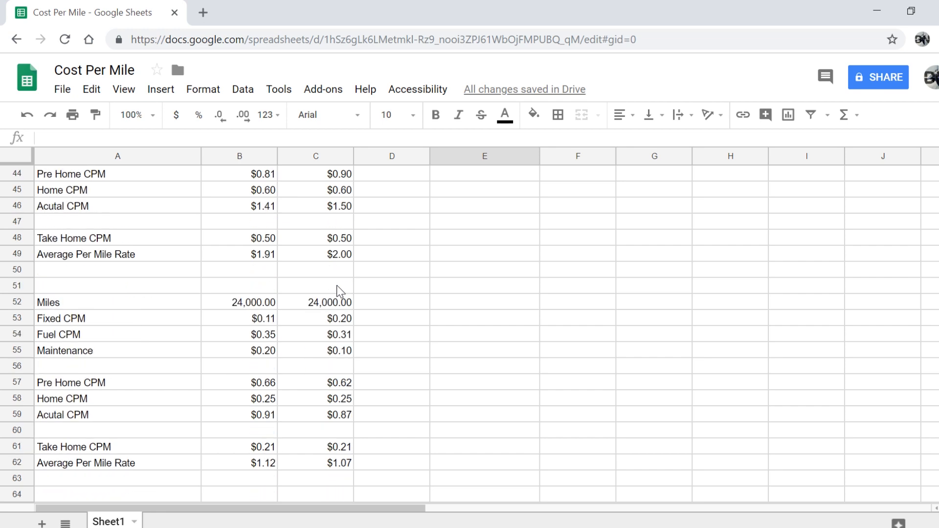
{"action": "scroll", "coordinate": [337, 285], "scroll_direction": "up", "scroll_amount": 1}
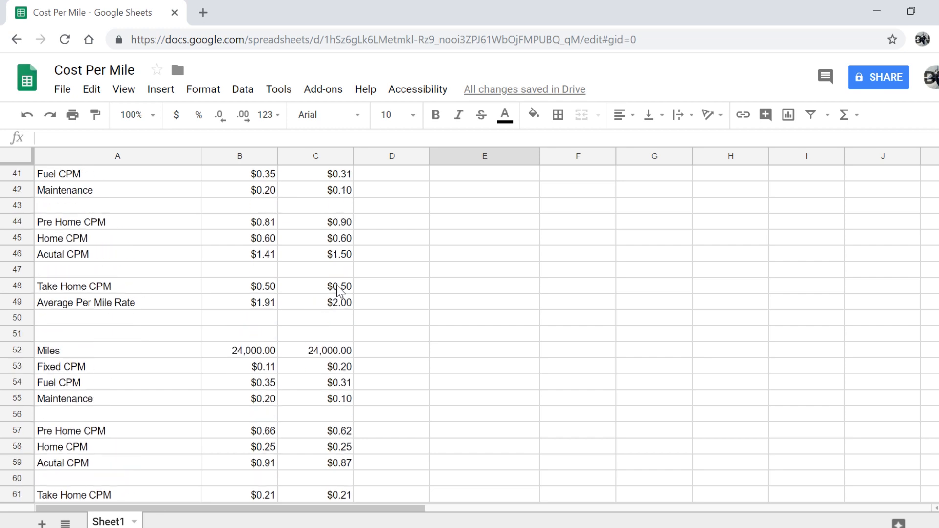